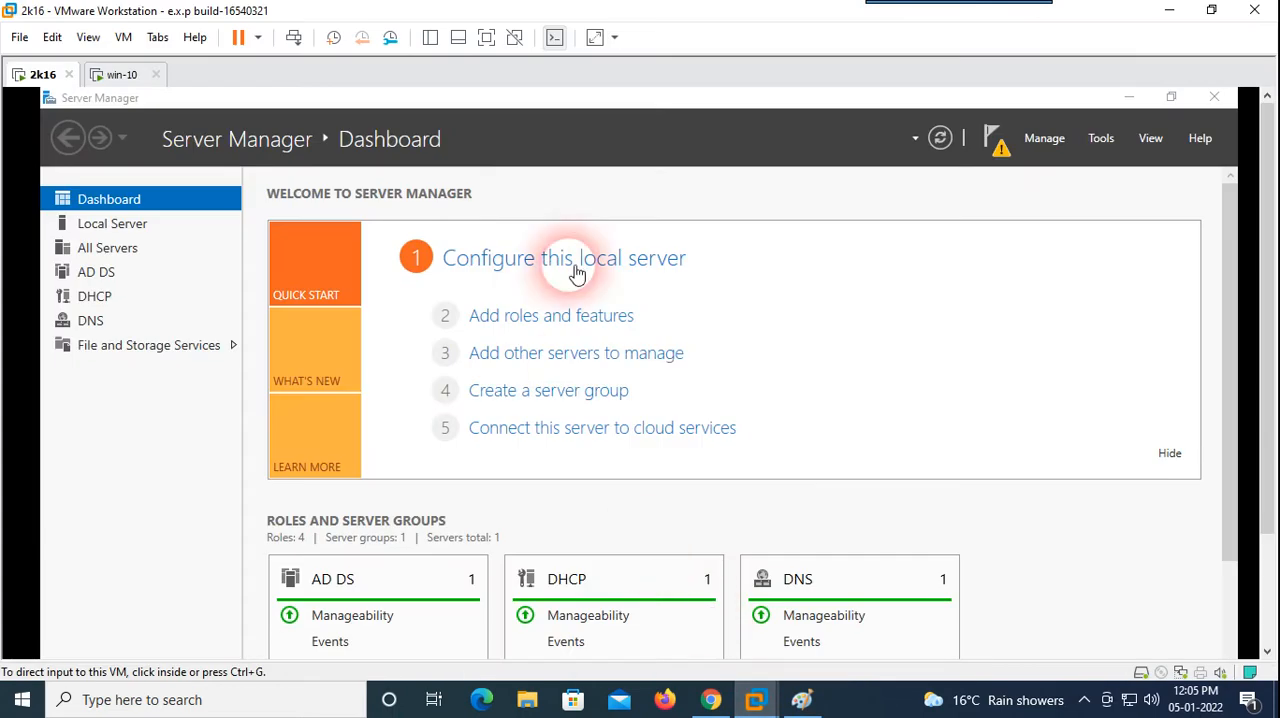
# Step: Show the virtual machines in full screen, view the win-10 client desktop, and return to the 2k16 server
pyautogui.click(458, 40)
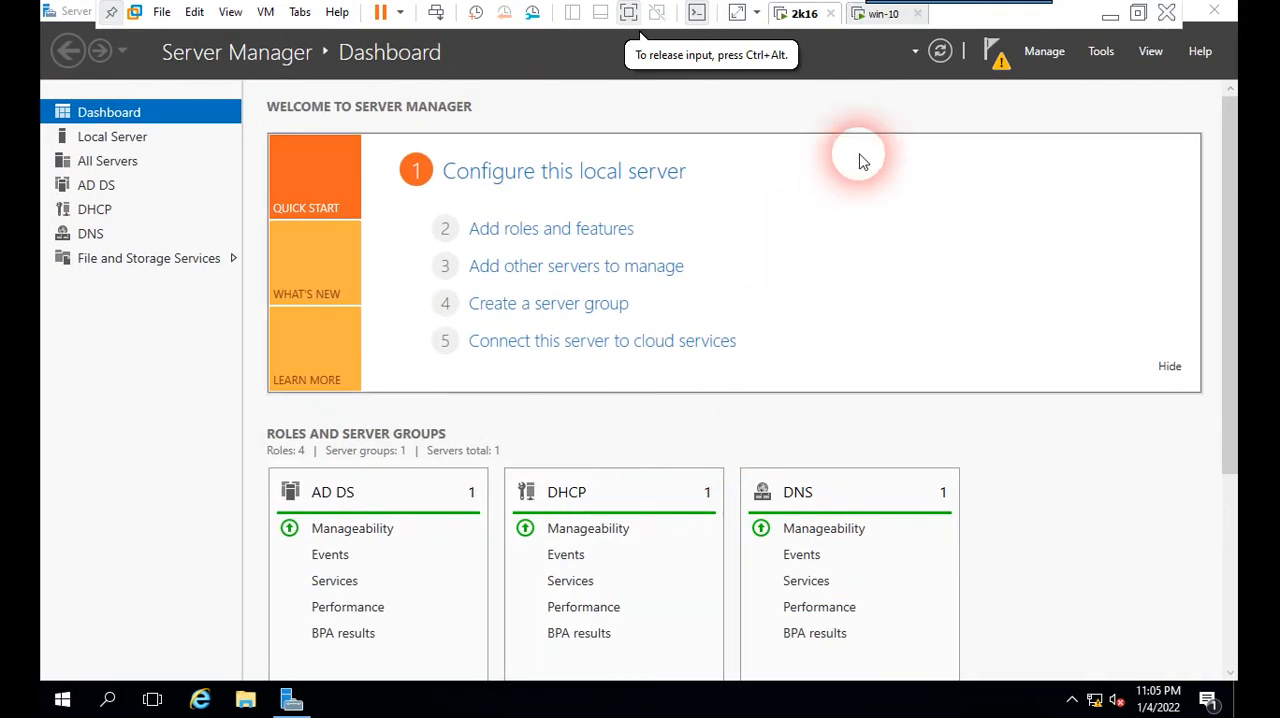
pyautogui.click(882, 14)
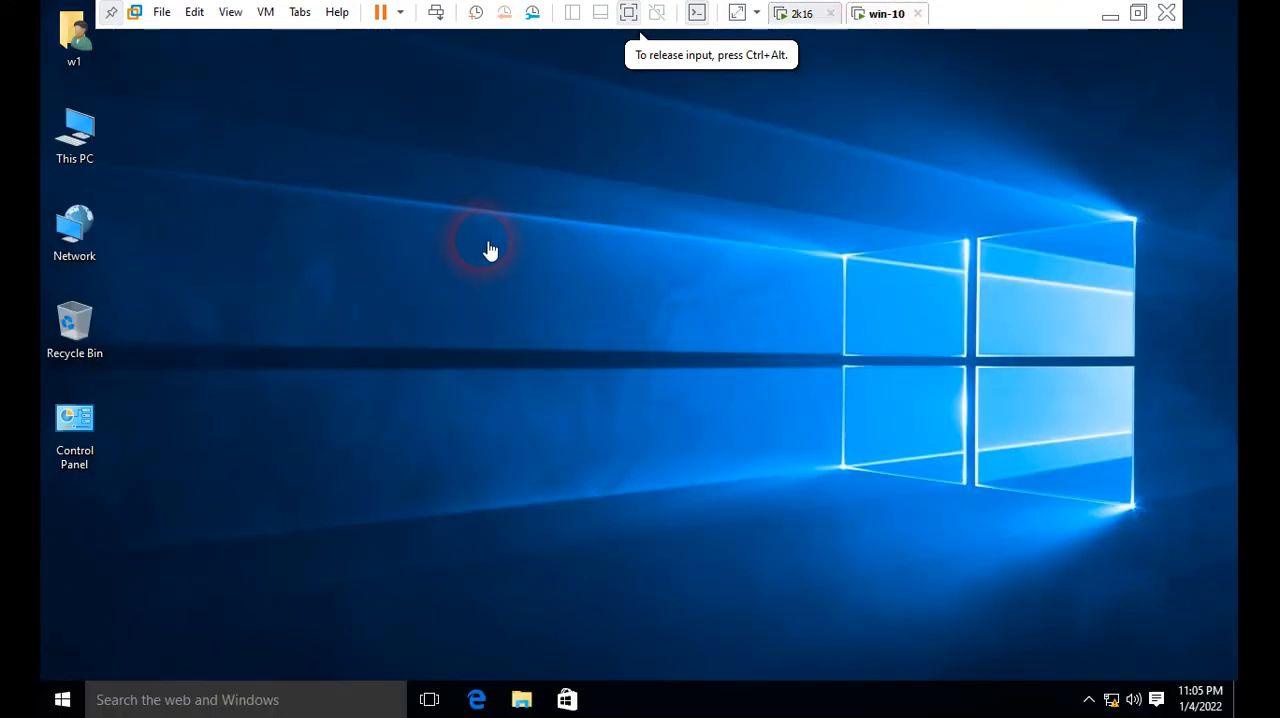
pyautogui.click(800, 14)
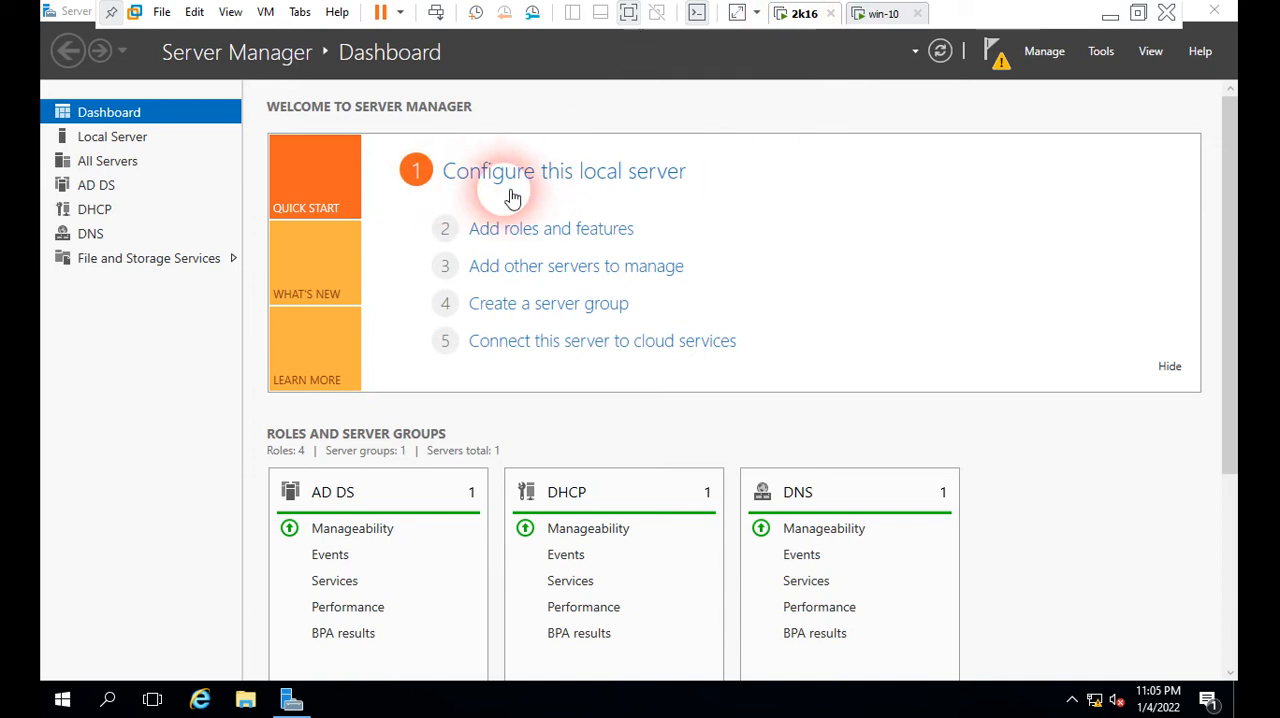
pyautogui.click(1100, 55)
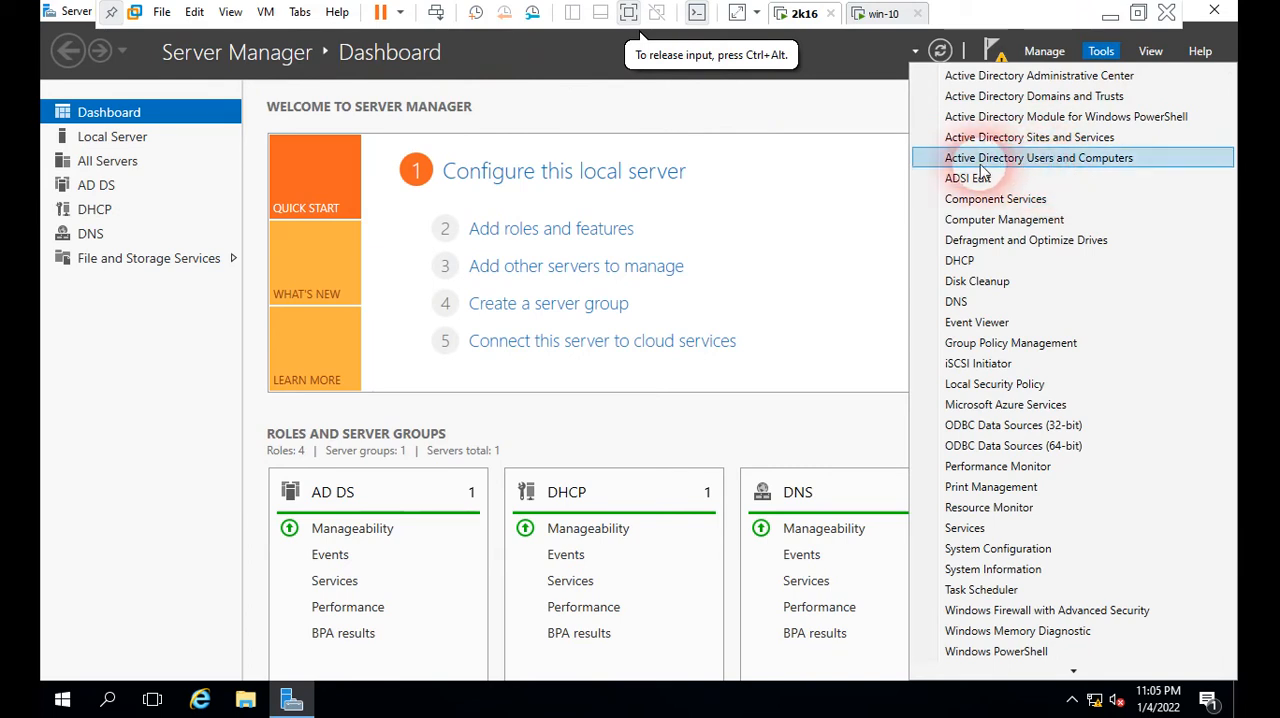
pyautogui.click(1061, 168)
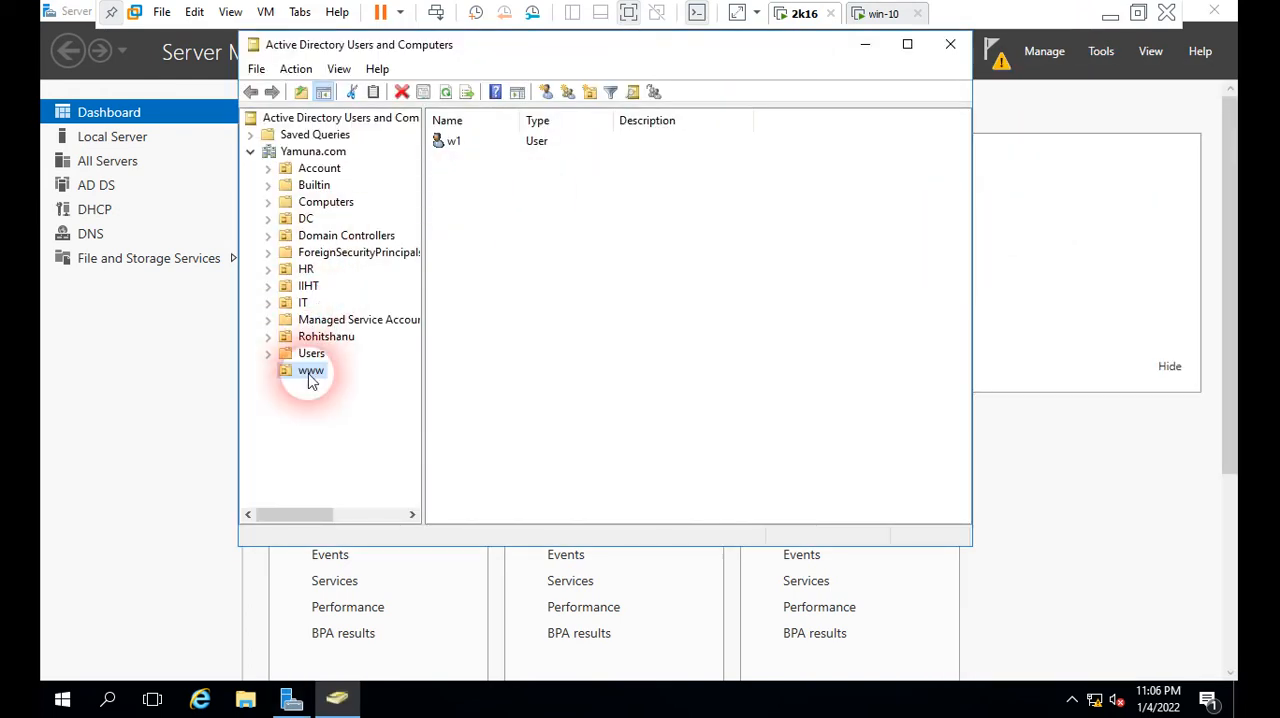
pyautogui.click(308, 374)
pyautogui.click(337, 285)
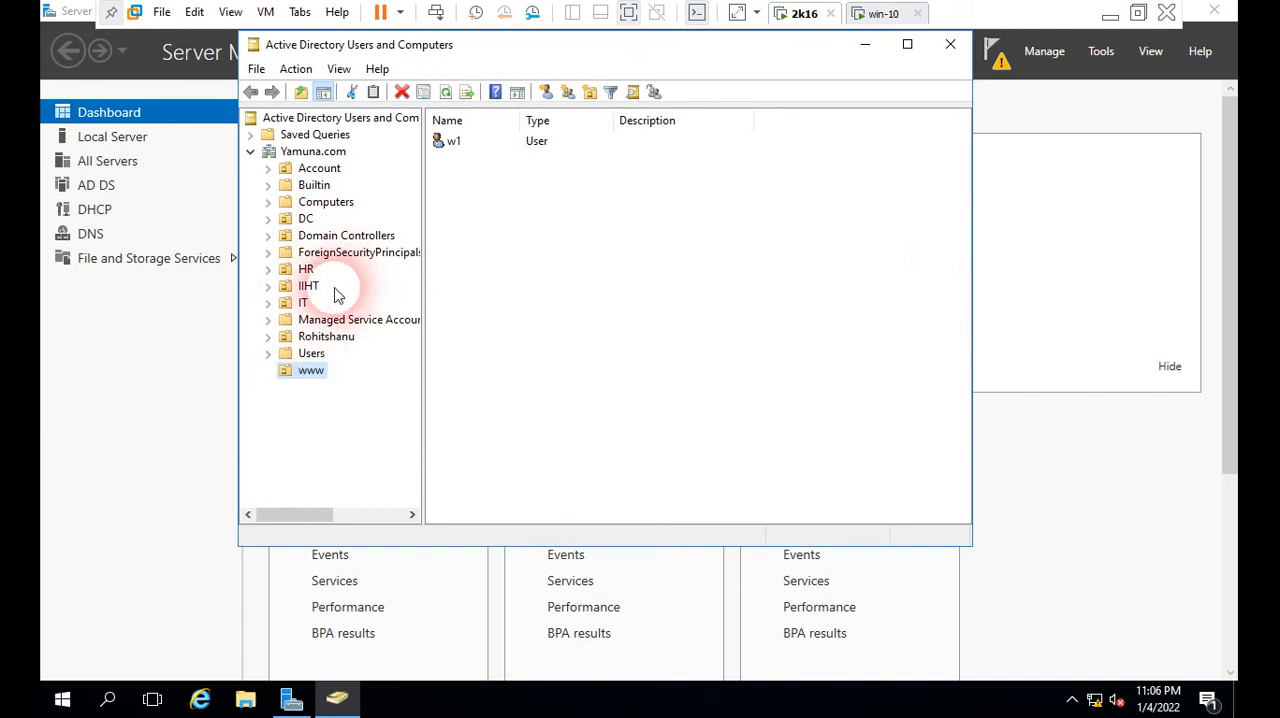
pyautogui.click(306, 270)
pyautogui.click(309, 287)
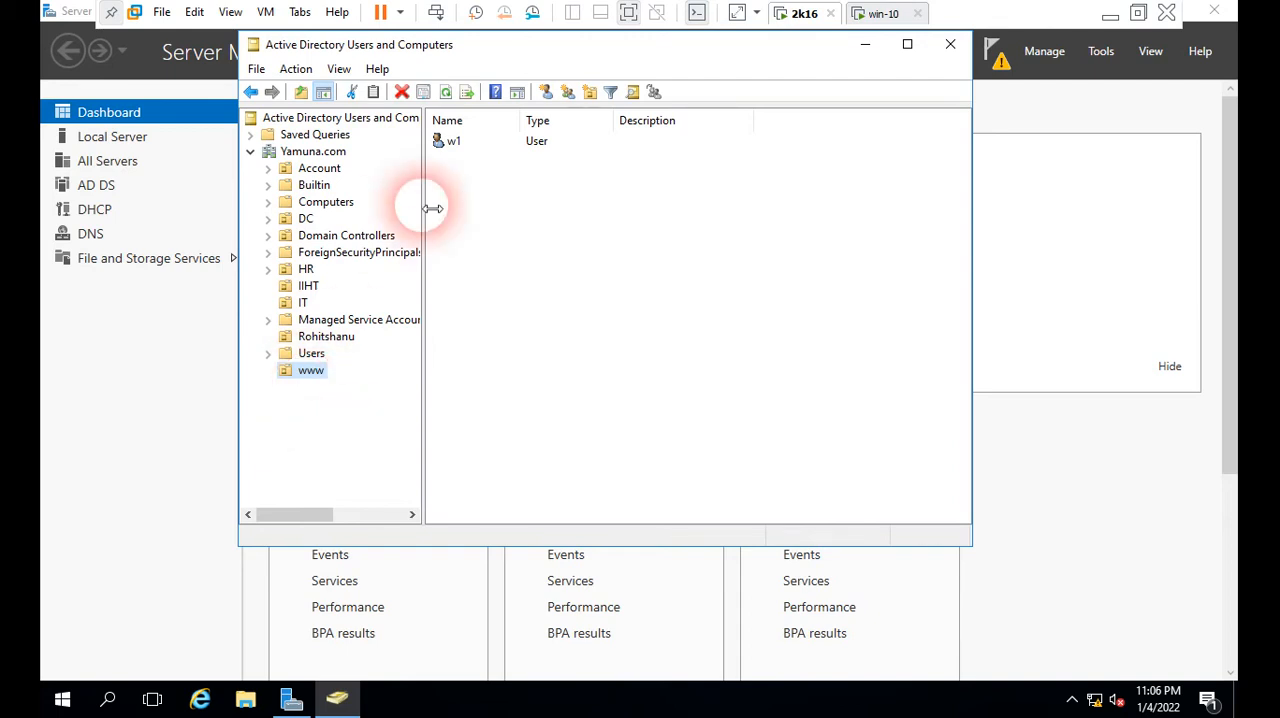
pyautogui.click(455, 147)
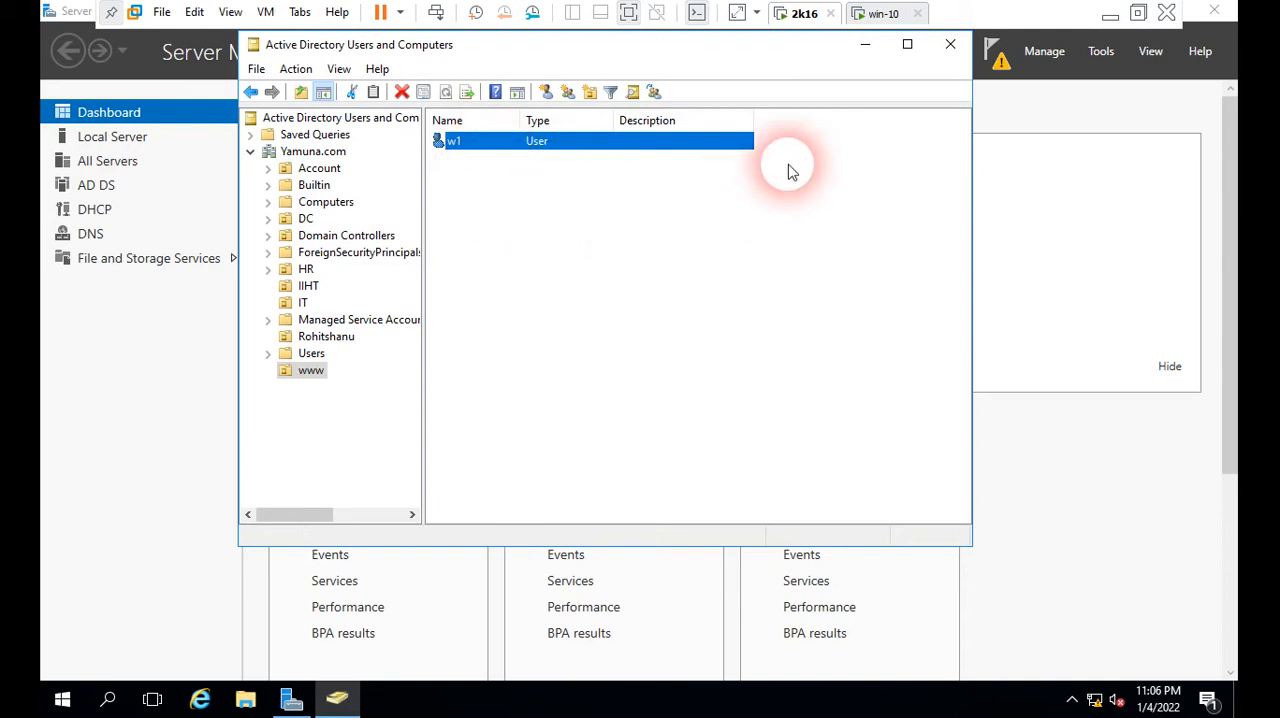
# Step: Check the computer name and domain membership in the win-10 client's system properties, and return to the 2k16 server
pyautogui.click(880, 16)
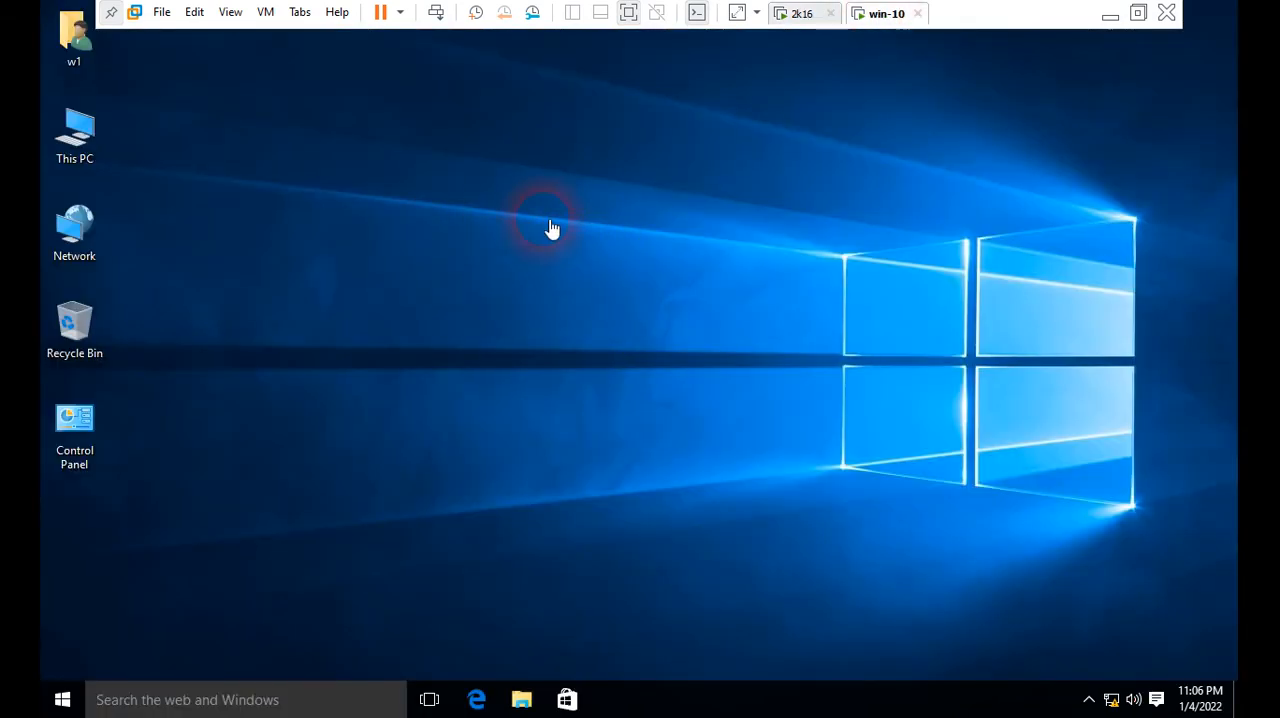
pyautogui.click(67, 83)
pyautogui.click(89, 163)
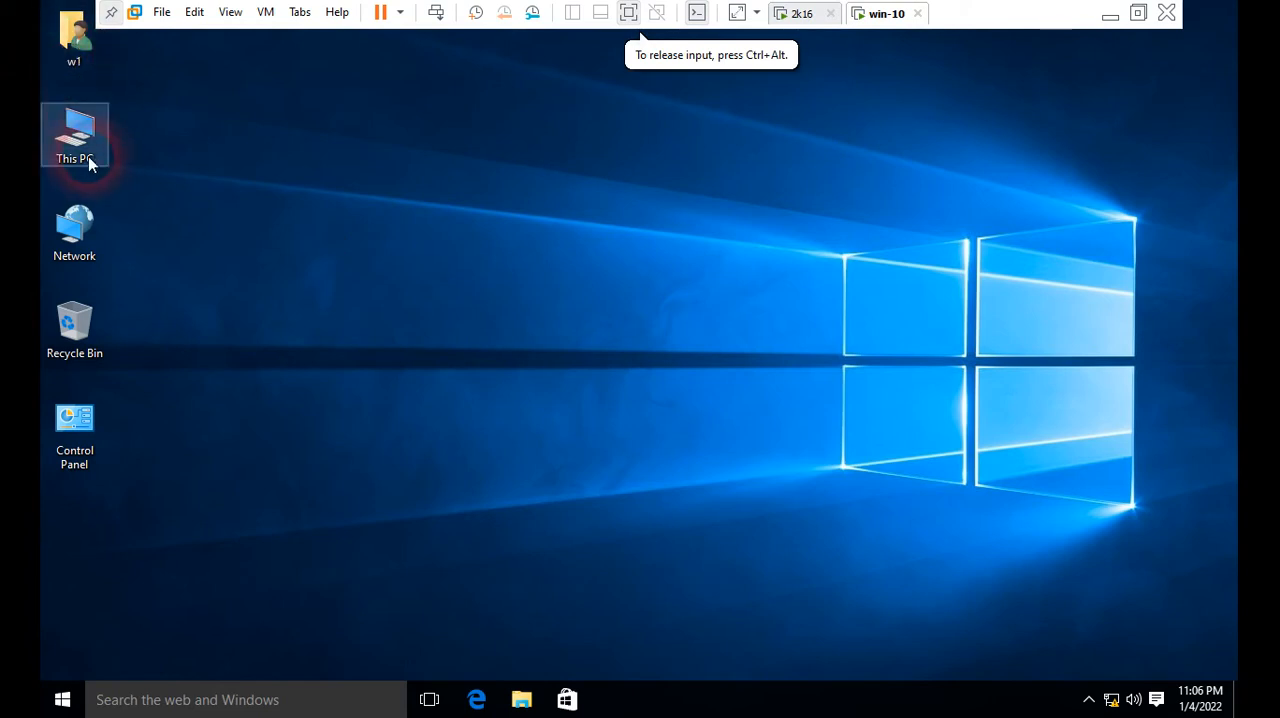
pyautogui.rightClick(82, 146)
pyautogui.click(171, 361)
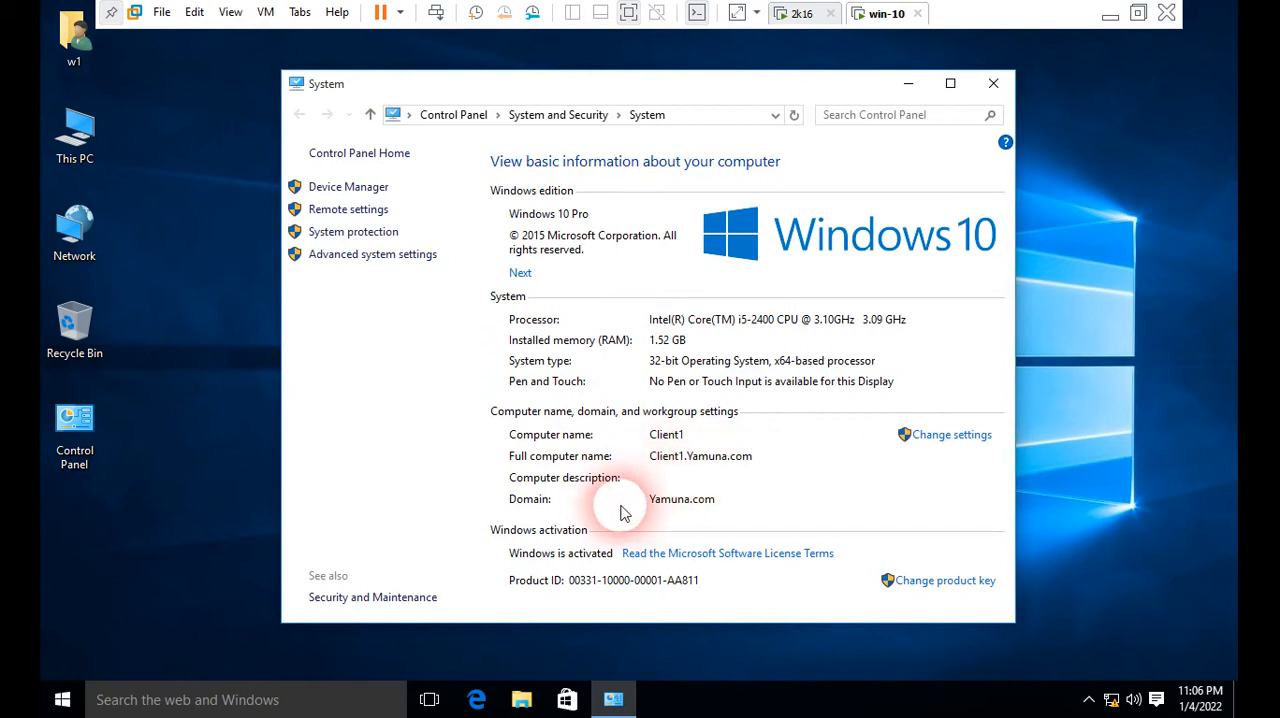
pyautogui.click(993, 83)
pyautogui.click(802, 14)
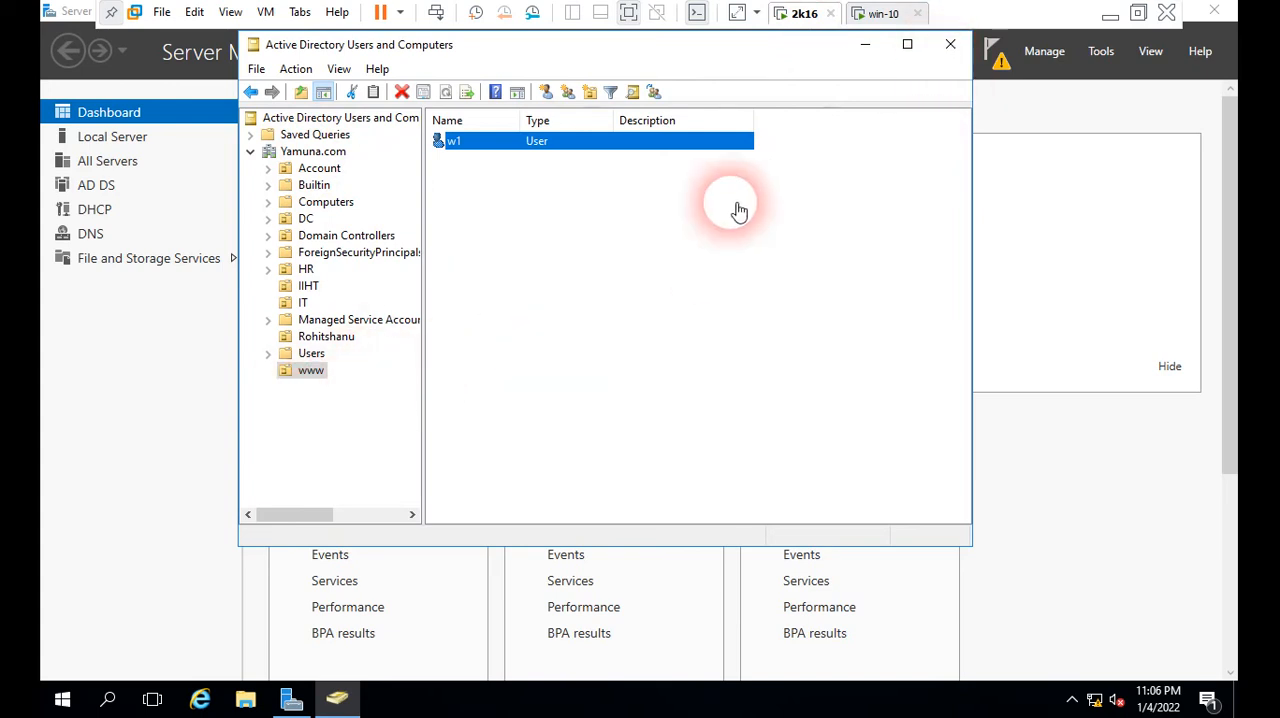
# Step: Close Active Directory Users and Computers and open the Group Policy Management console
pyautogui.click(949, 46)
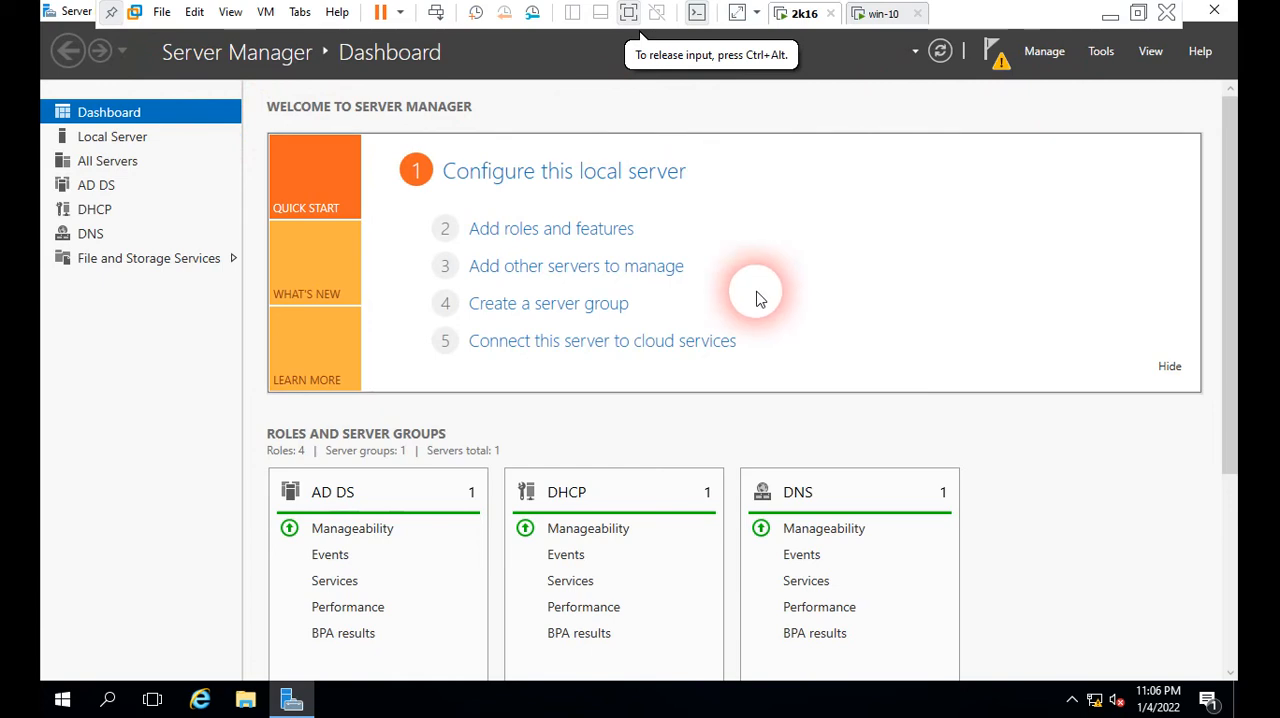
pyautogui.click(62, 700)
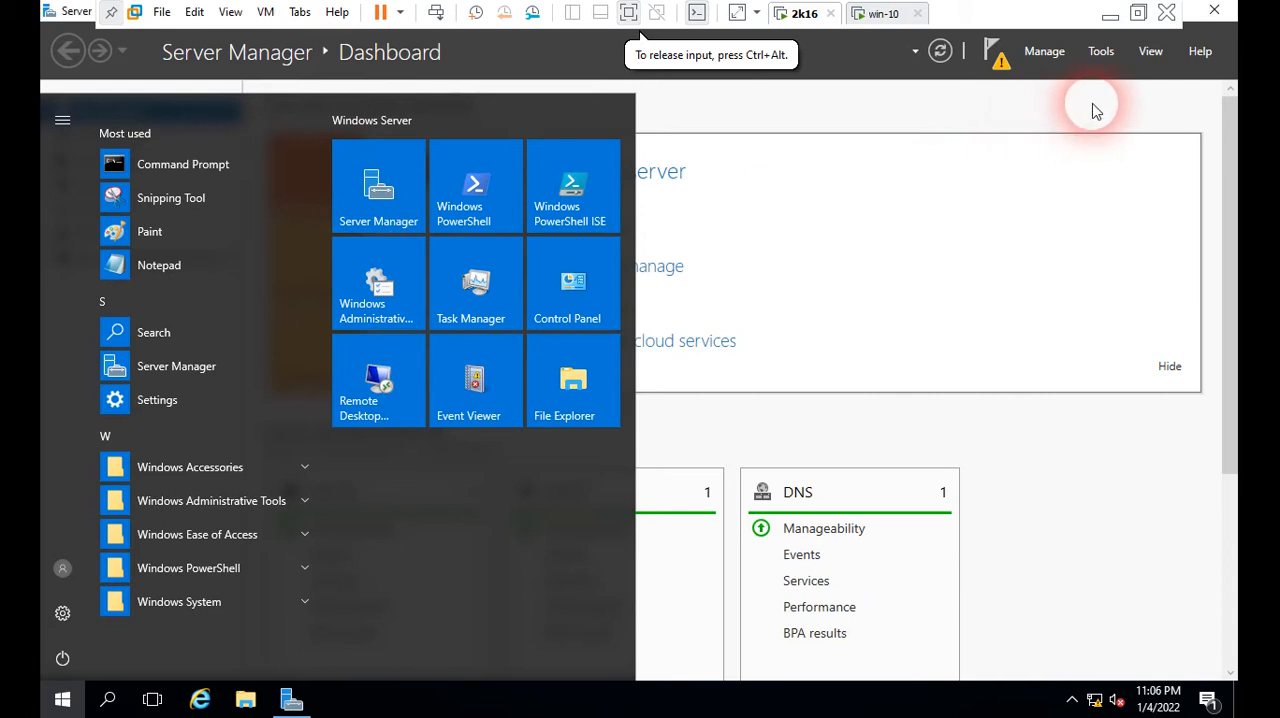
pyautogui.click(1099, 58)
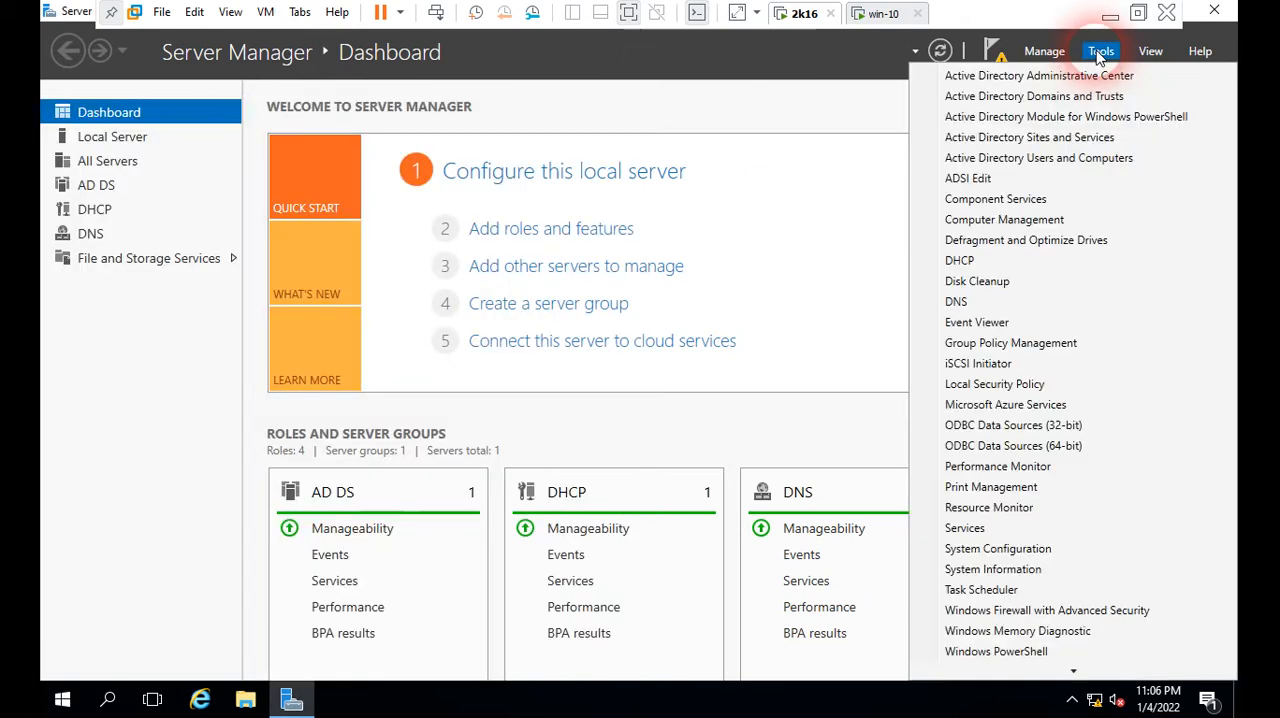
pyautogui.click(1040, 345)
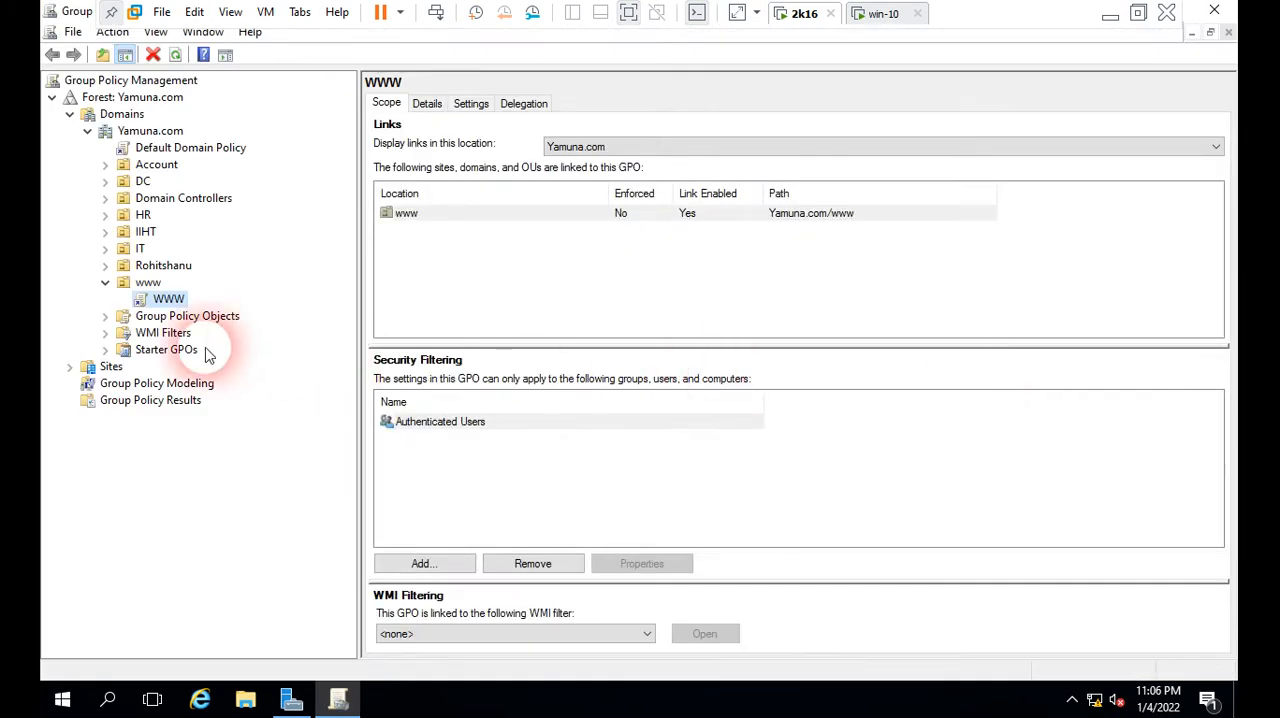
# Step: Review the policies linked to the www organizational unit and view the scope of its WWW link
pyautogui.click(105, 282)
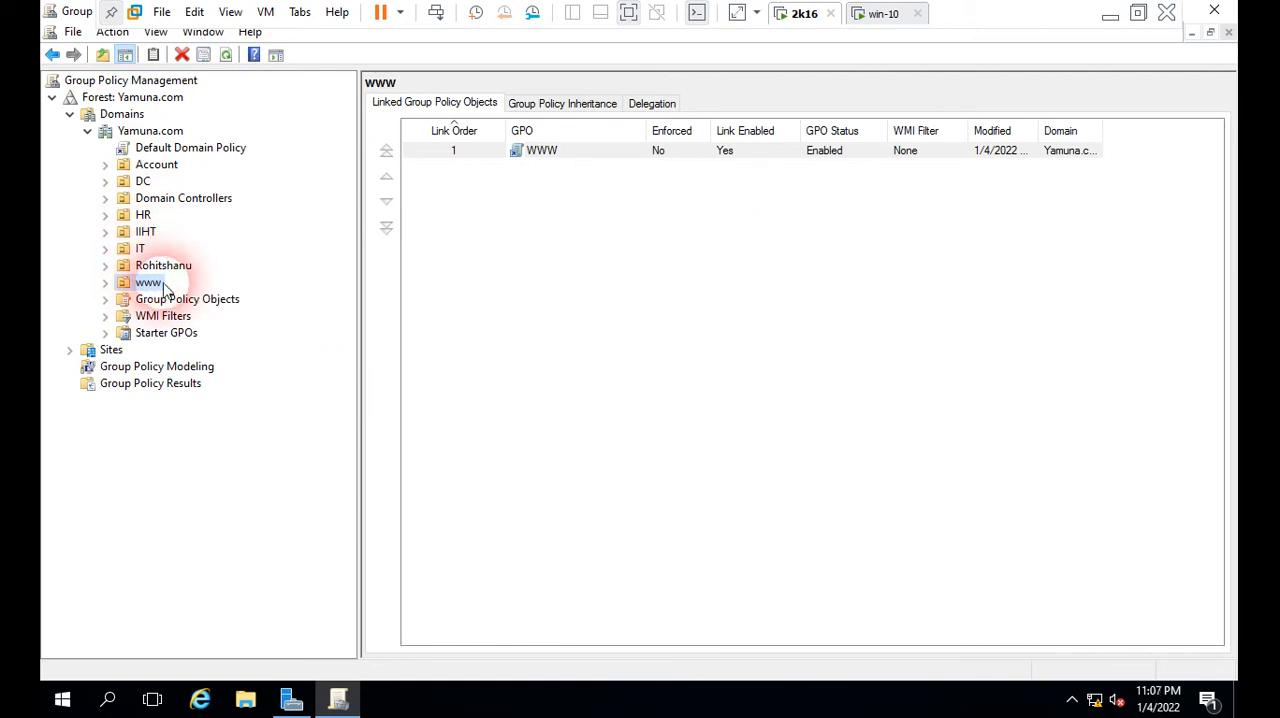
pyautogui.click(106, 283)
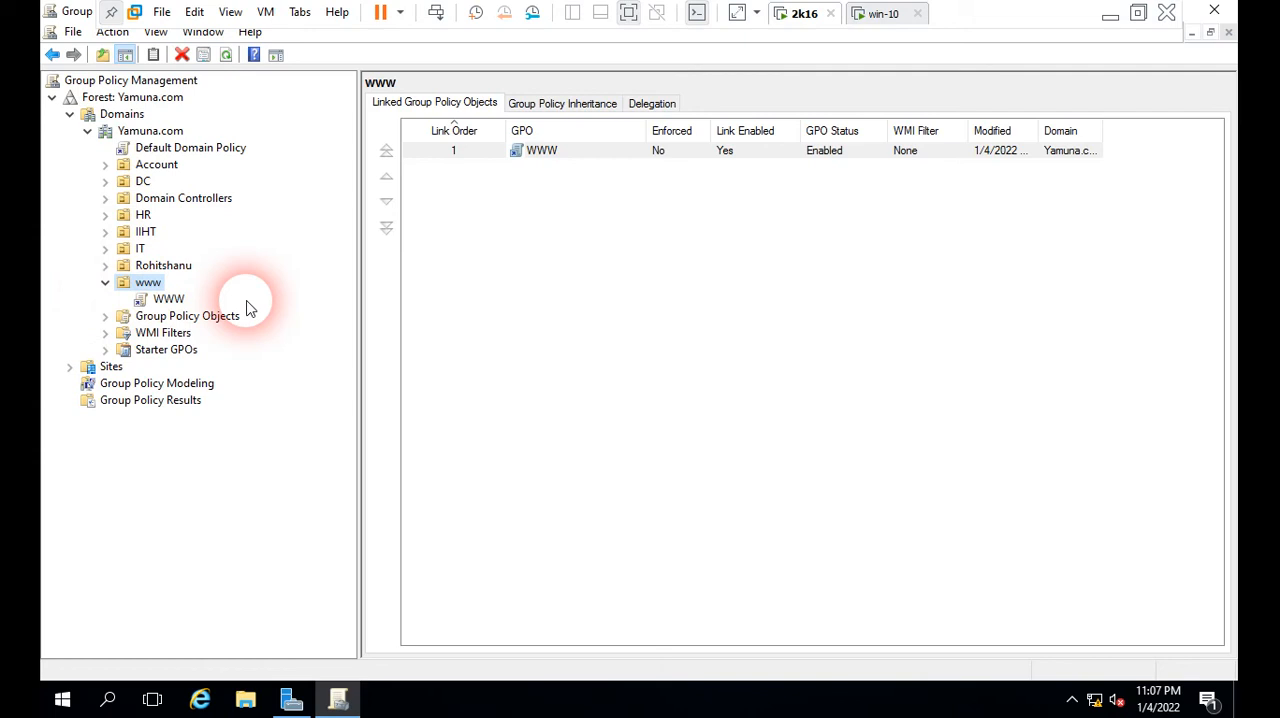
pyautogui.click(167, 300)
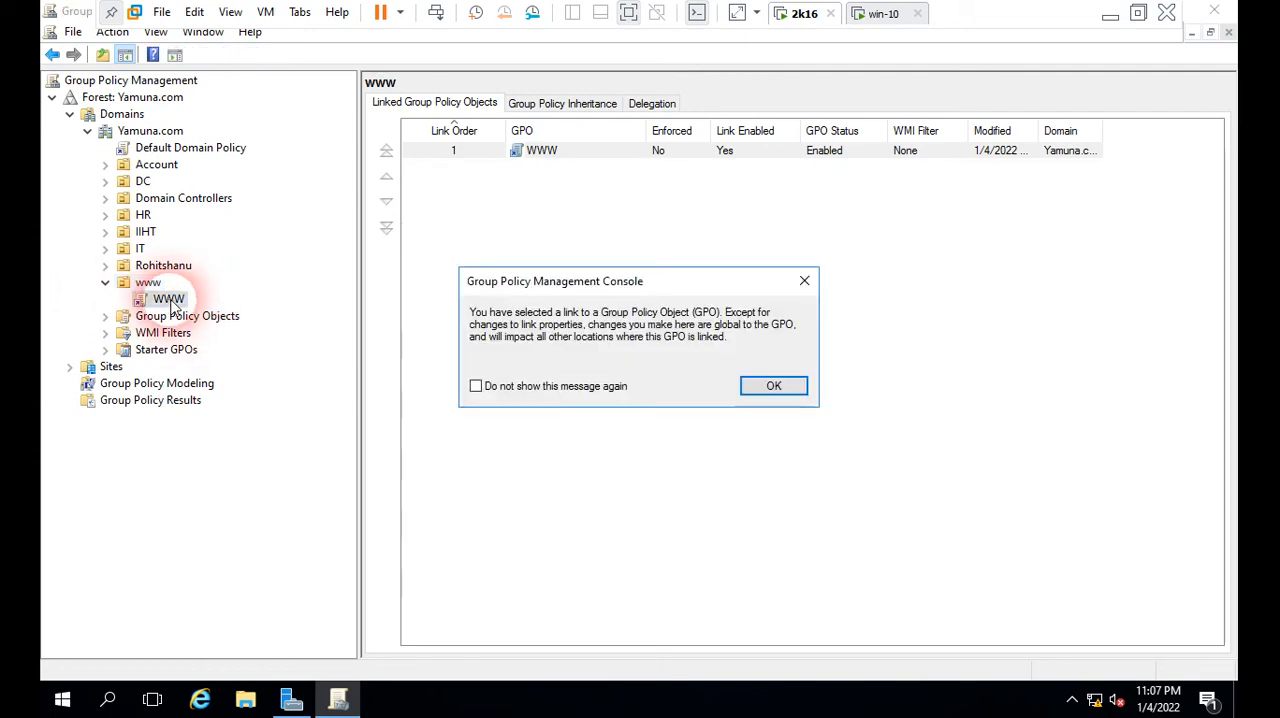
pyautogui.click(776, 386)
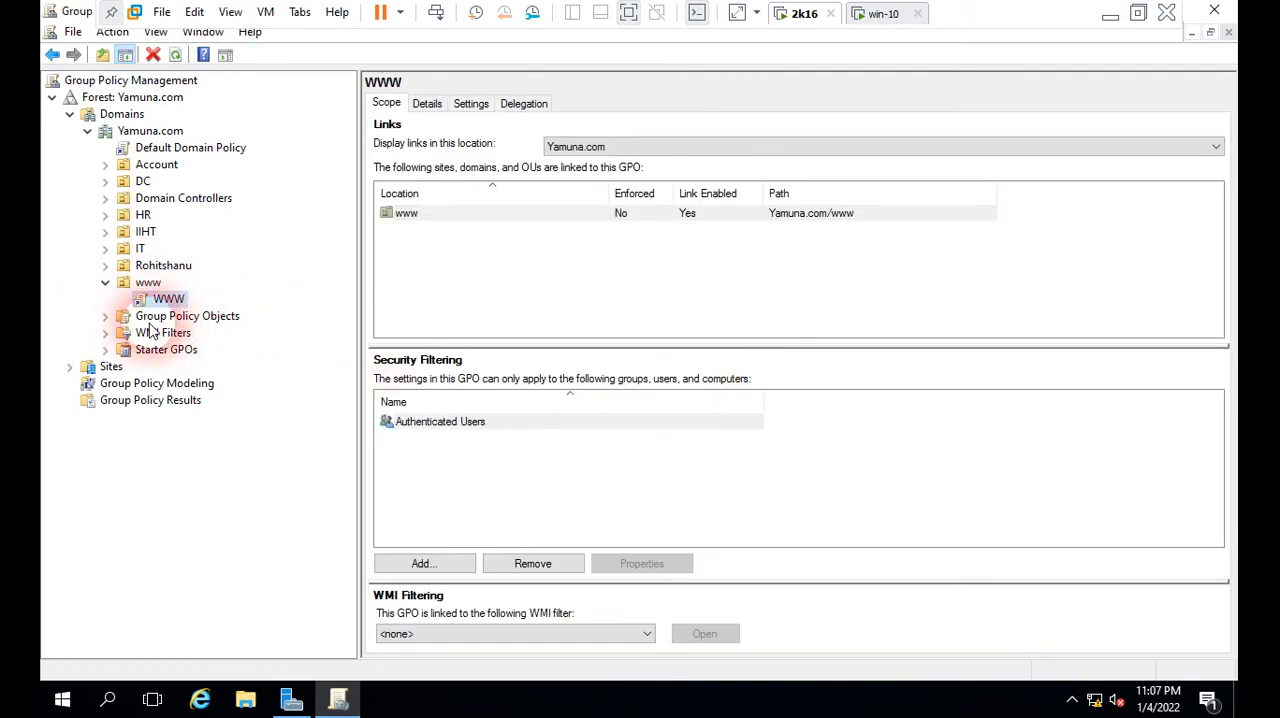
pyautogui.click(106, 317)
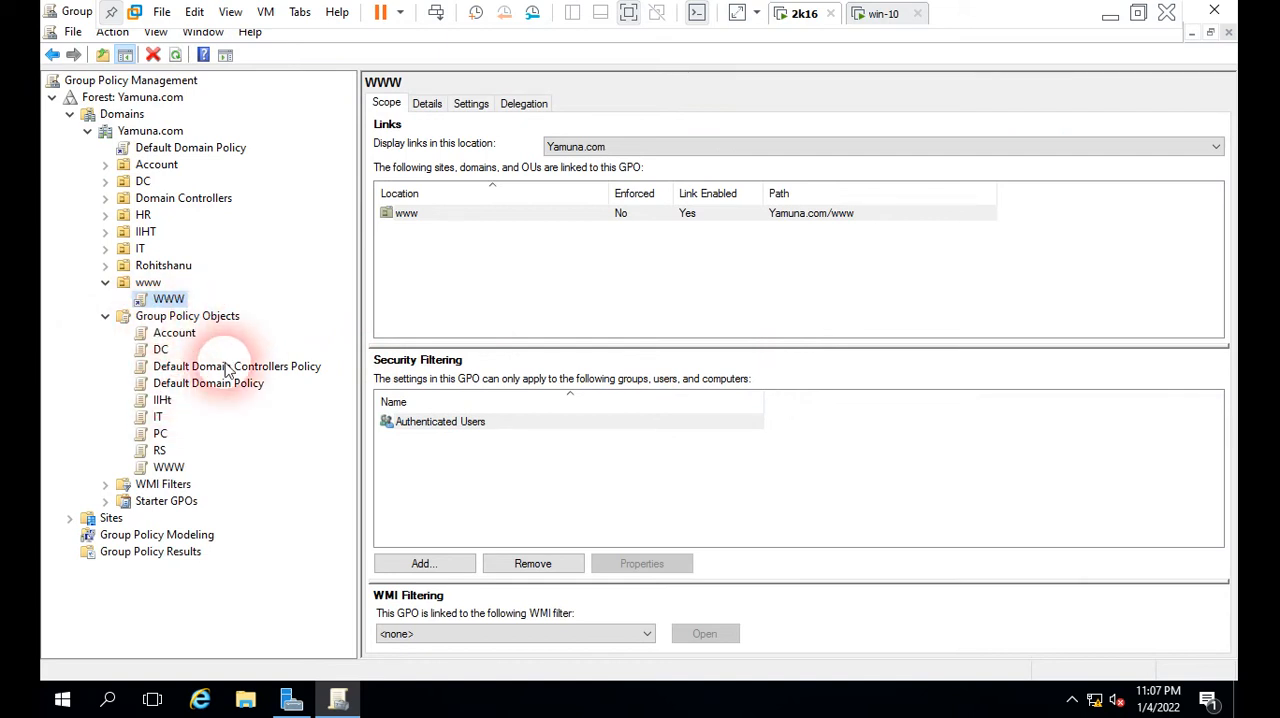
pyautogui.click(168, 467)
pyautogui.click(162, 300)
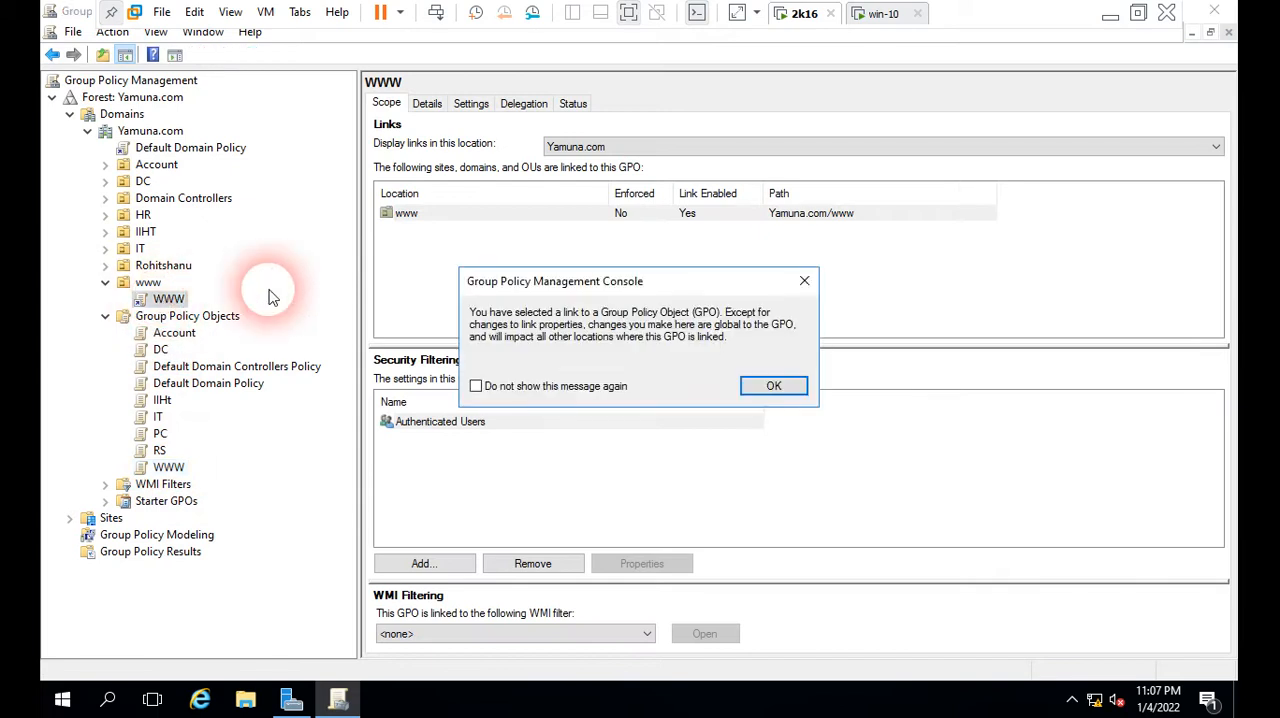
pyautogui.click(752, 385)
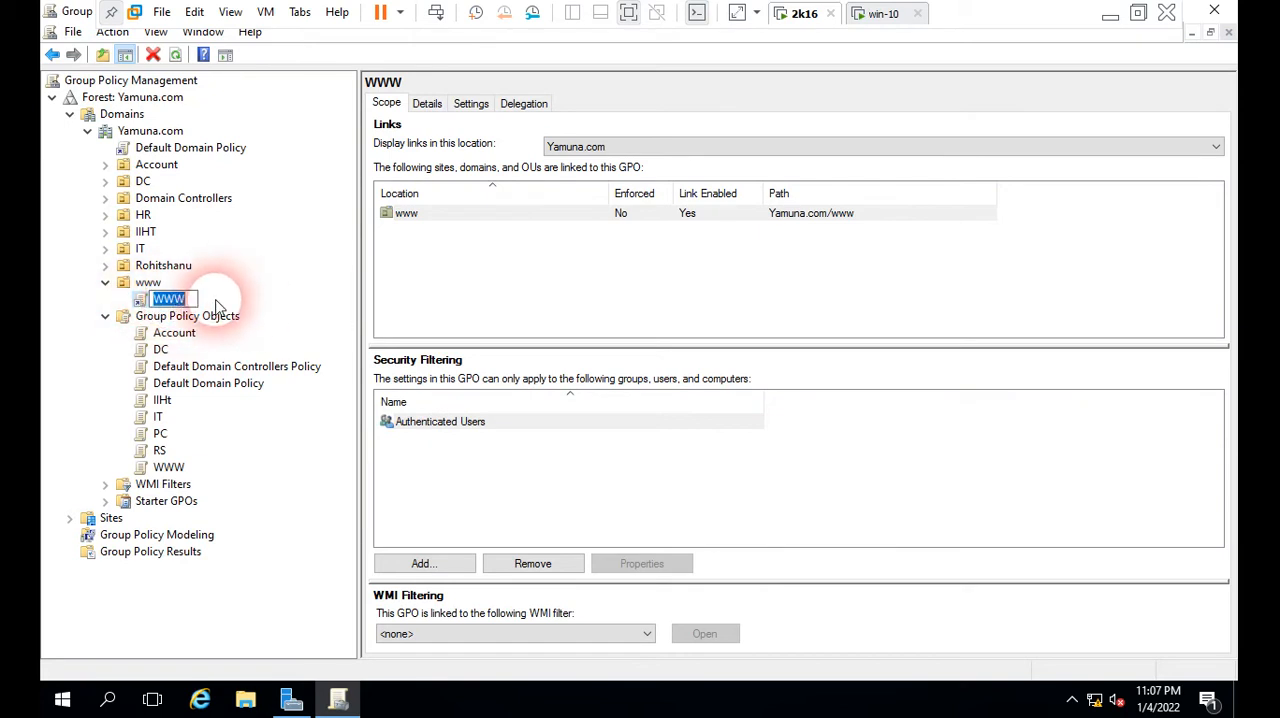
pyautogui.click(475, 258)
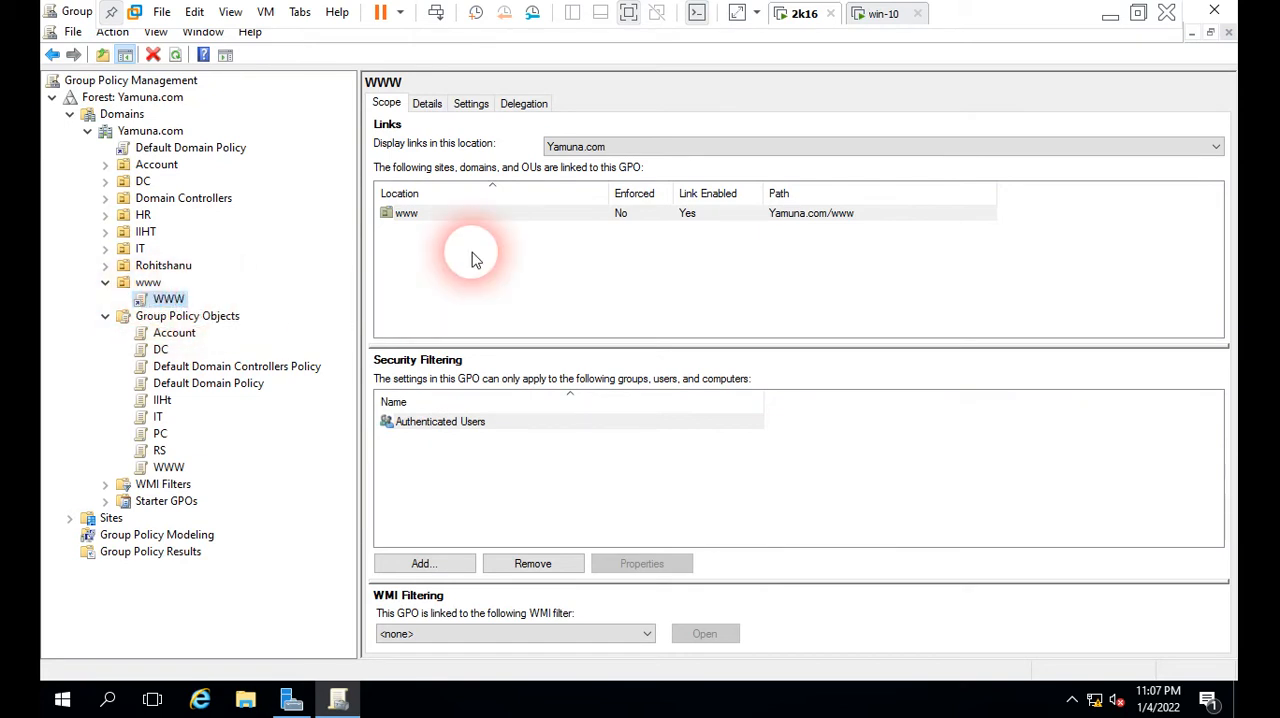
pyautogui.click(471, 104)
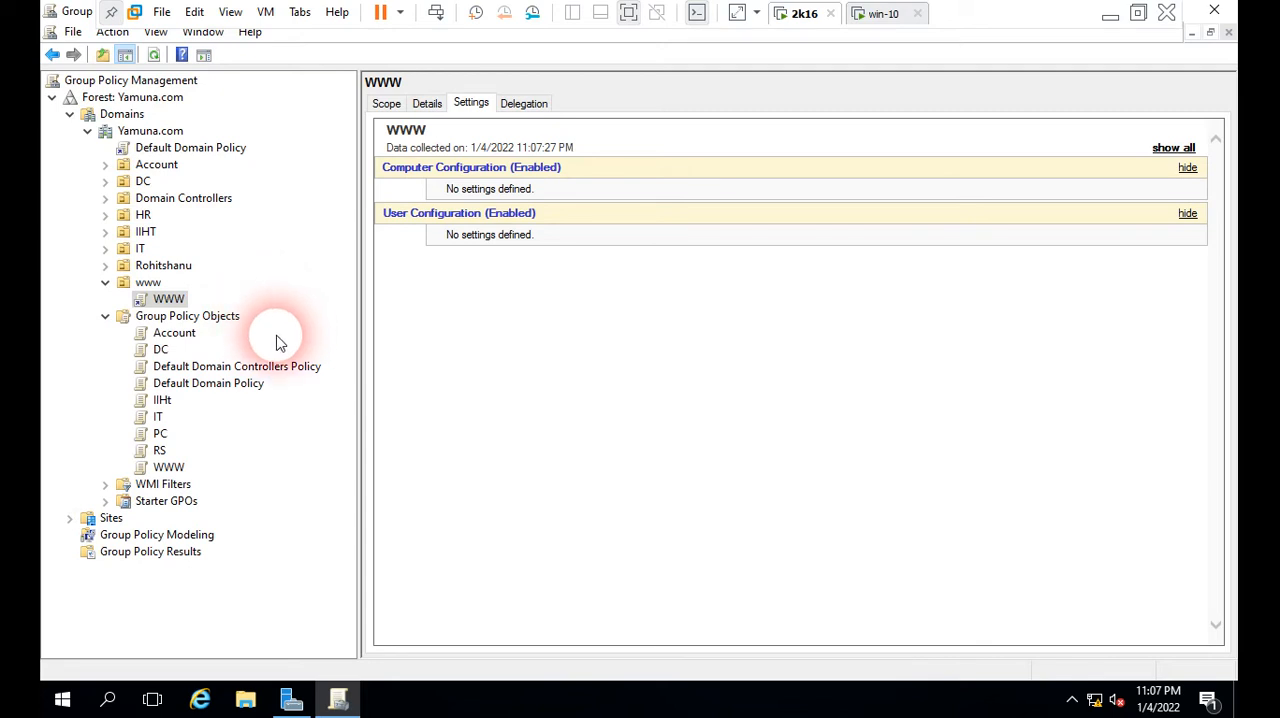
# Step: Examine the settings report of the Default Domain Policy linked to the domain and its available actions
pyautogui.click(150, 131)
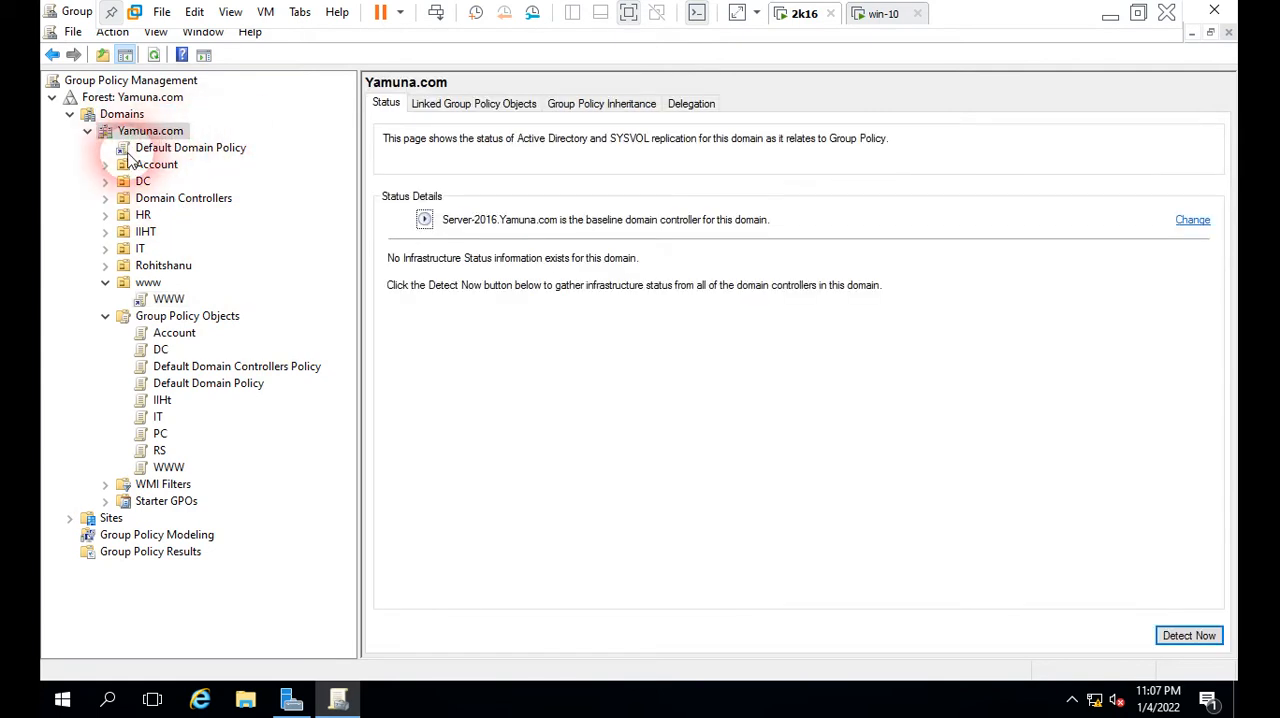
pyautogui.click(211, 153)
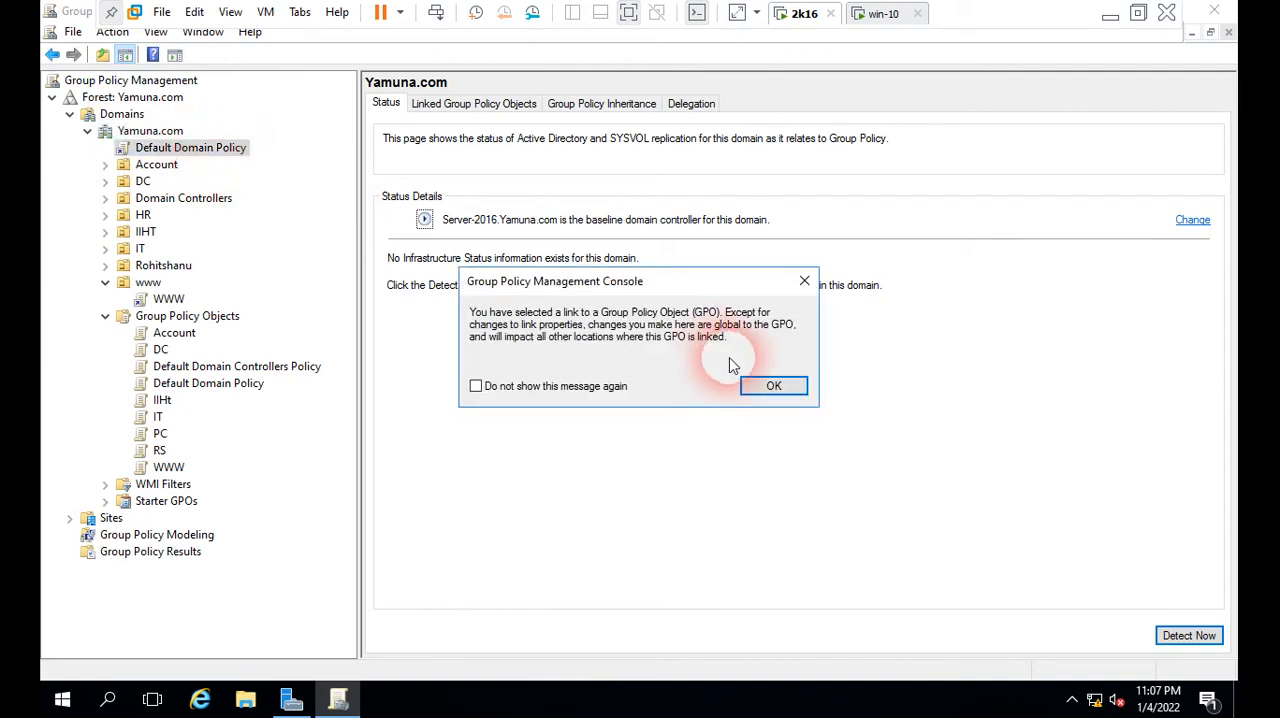
pyautogui.click(775, 390)
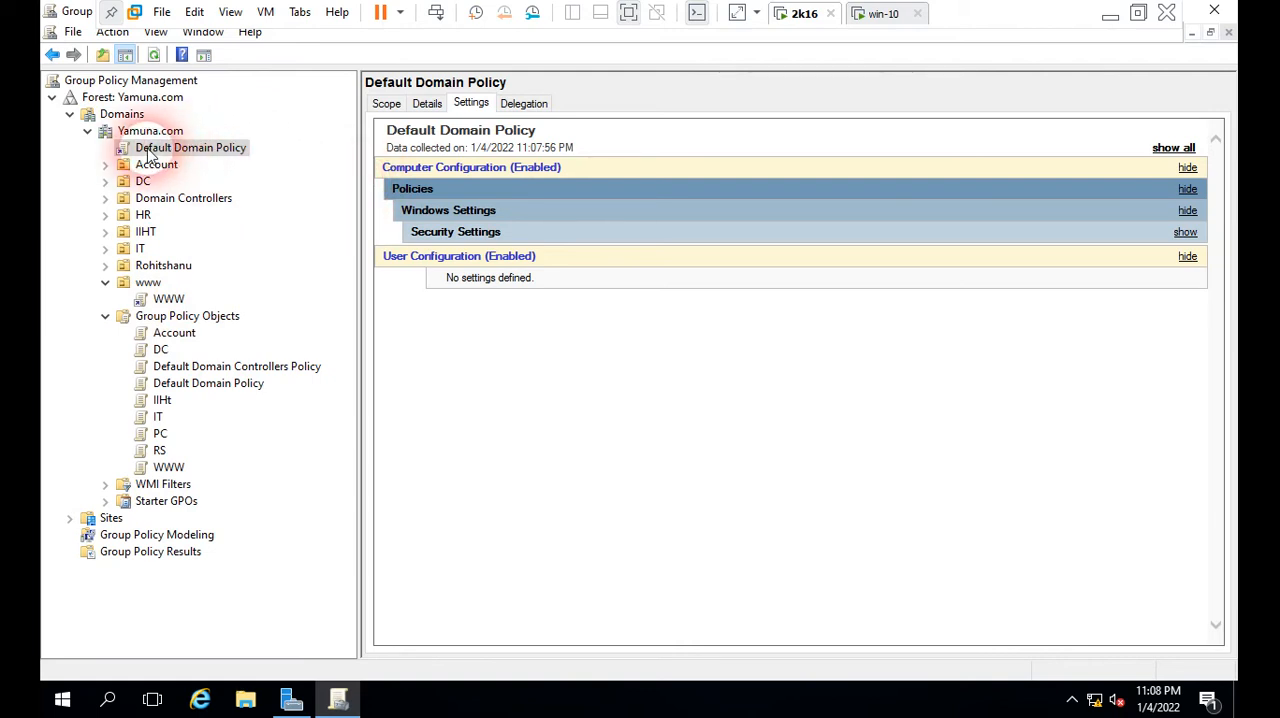
pyautogui.rightClick(226, 150)
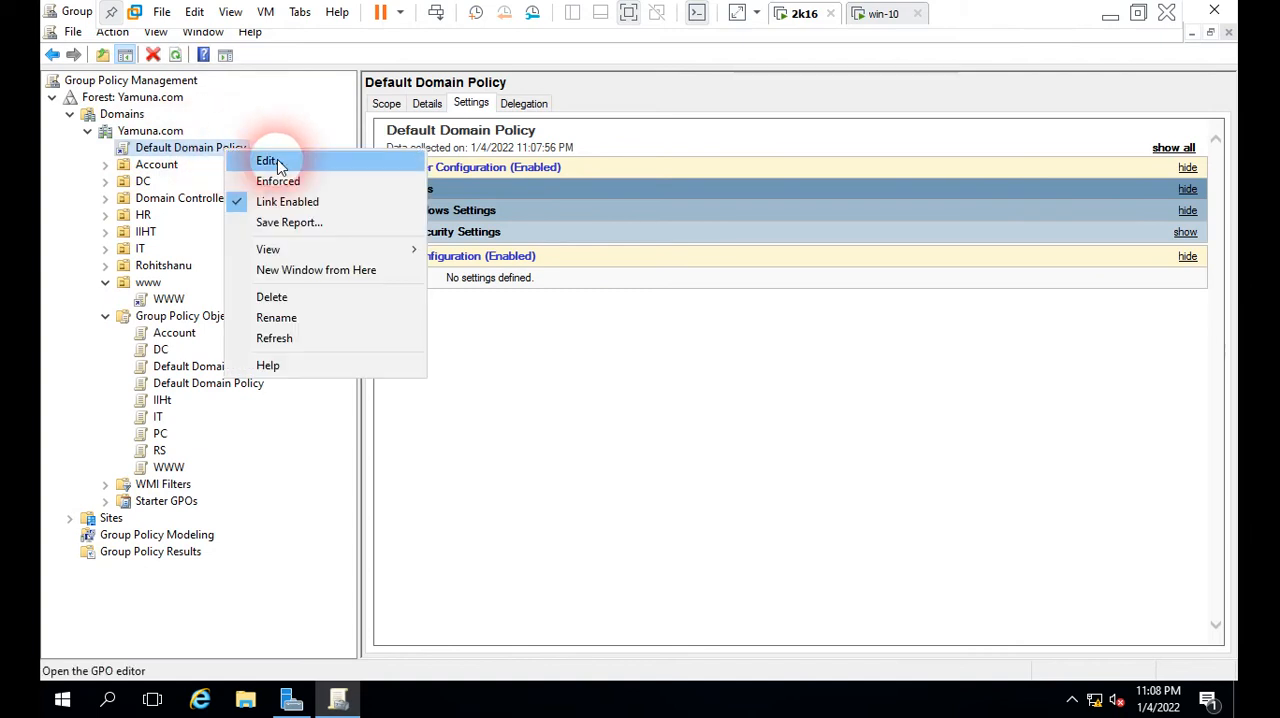
pyautogui.click(286, 131)
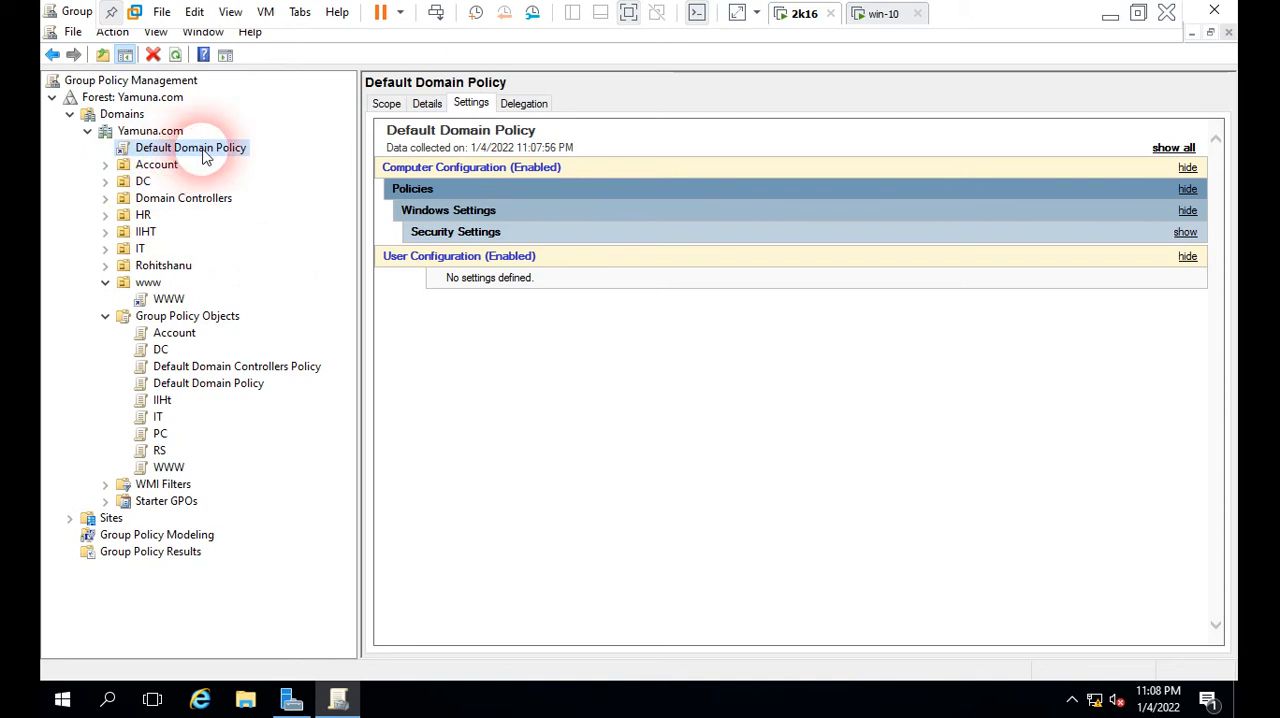
# Step: Compare the settings of the WWW policy under www with those of the Default Domain Policy
pyautogui.click(165, 299)
pyautogui.click(780, 383)
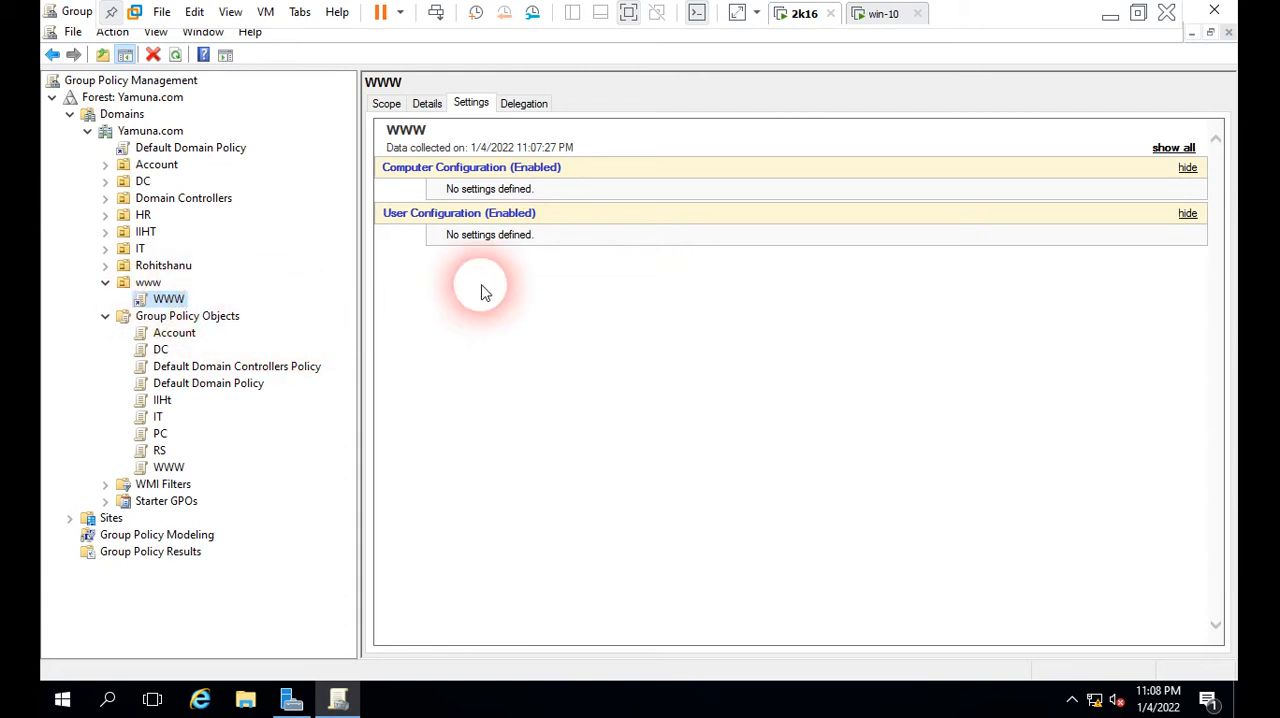
pyautogui.click(170, 149)
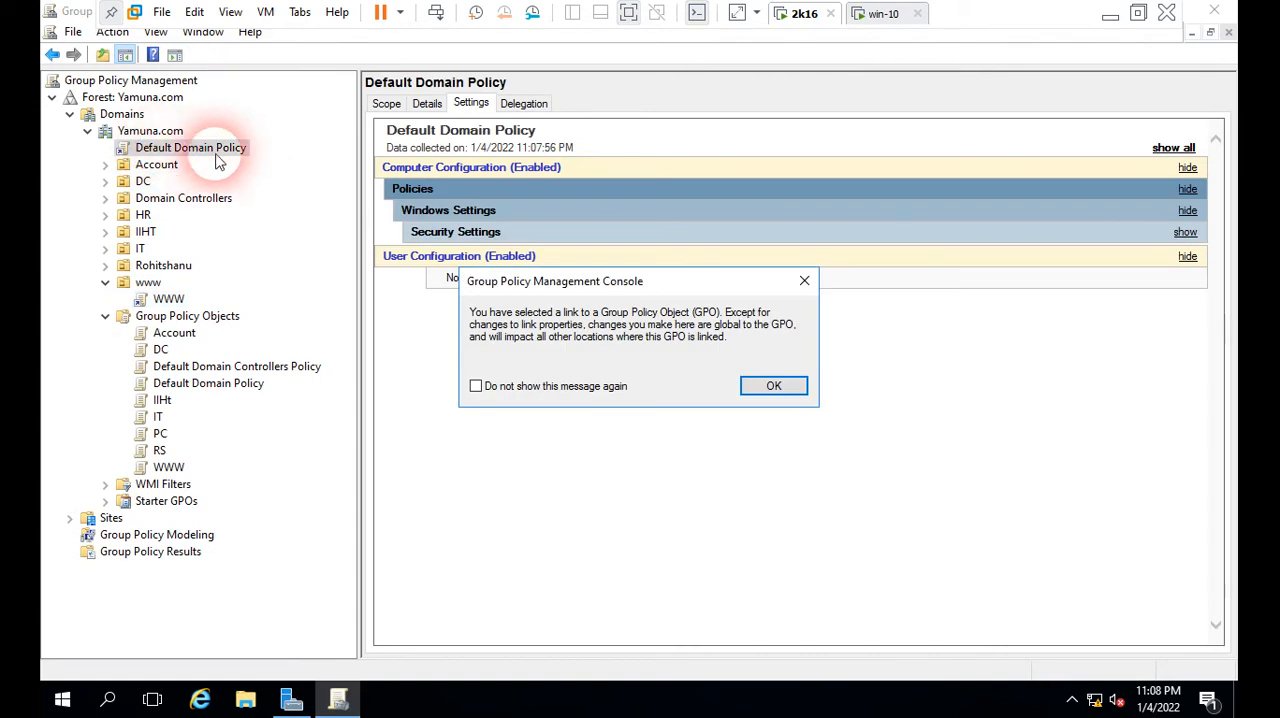
pyautogui.click(768, 384)
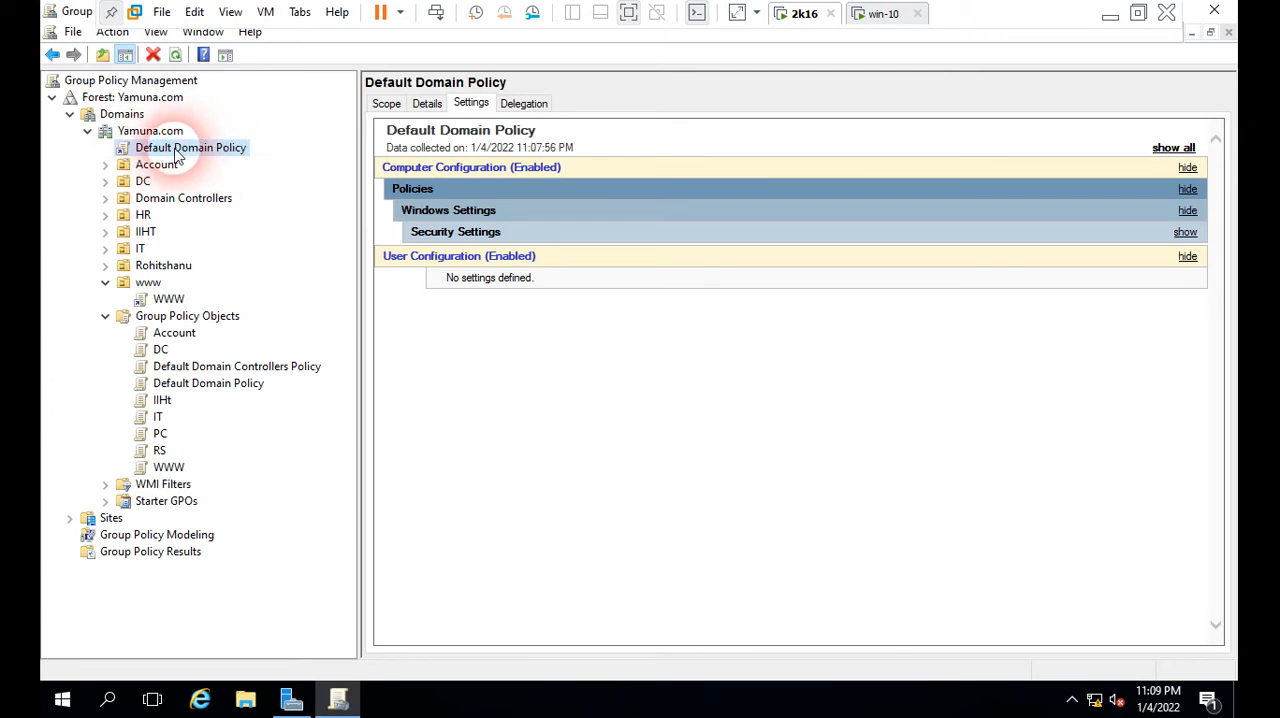
# Step: Create a new Group Policy Object named MyGpo in the Group Policy Objects container, without a source starter GPO
pyautogui.rightClick(236, 326)
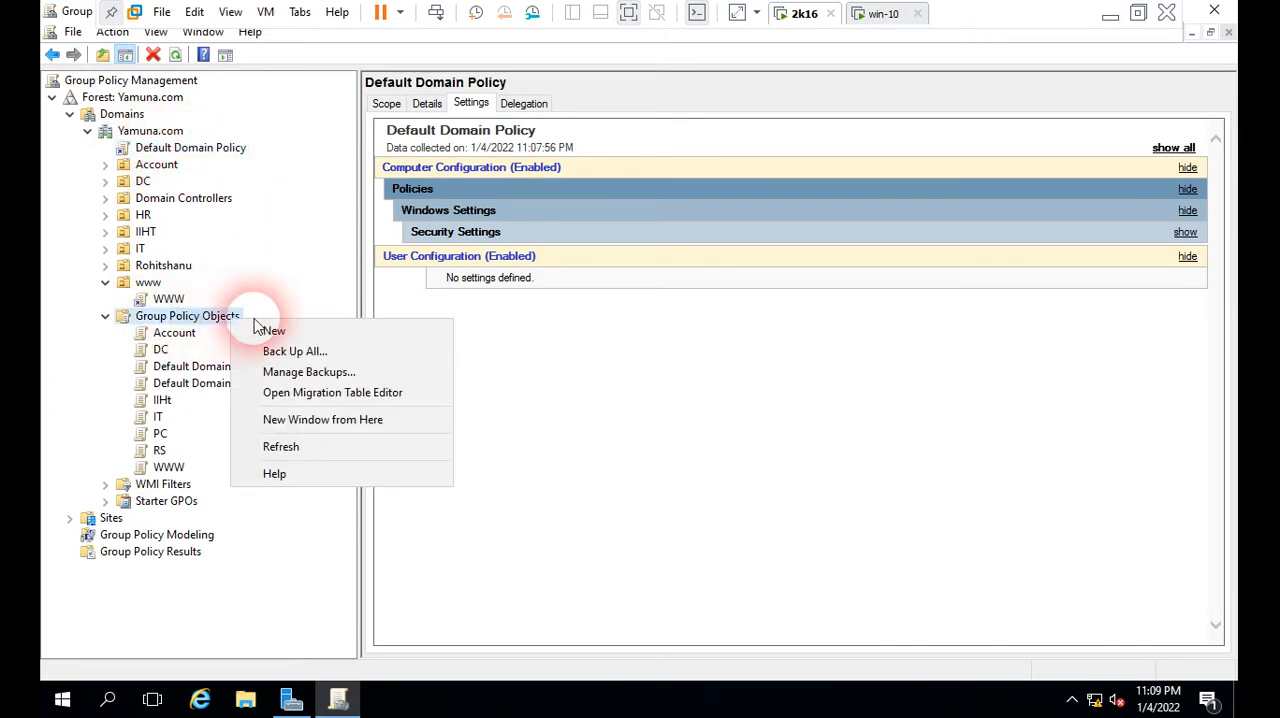
pyautogui.click(276, 333)
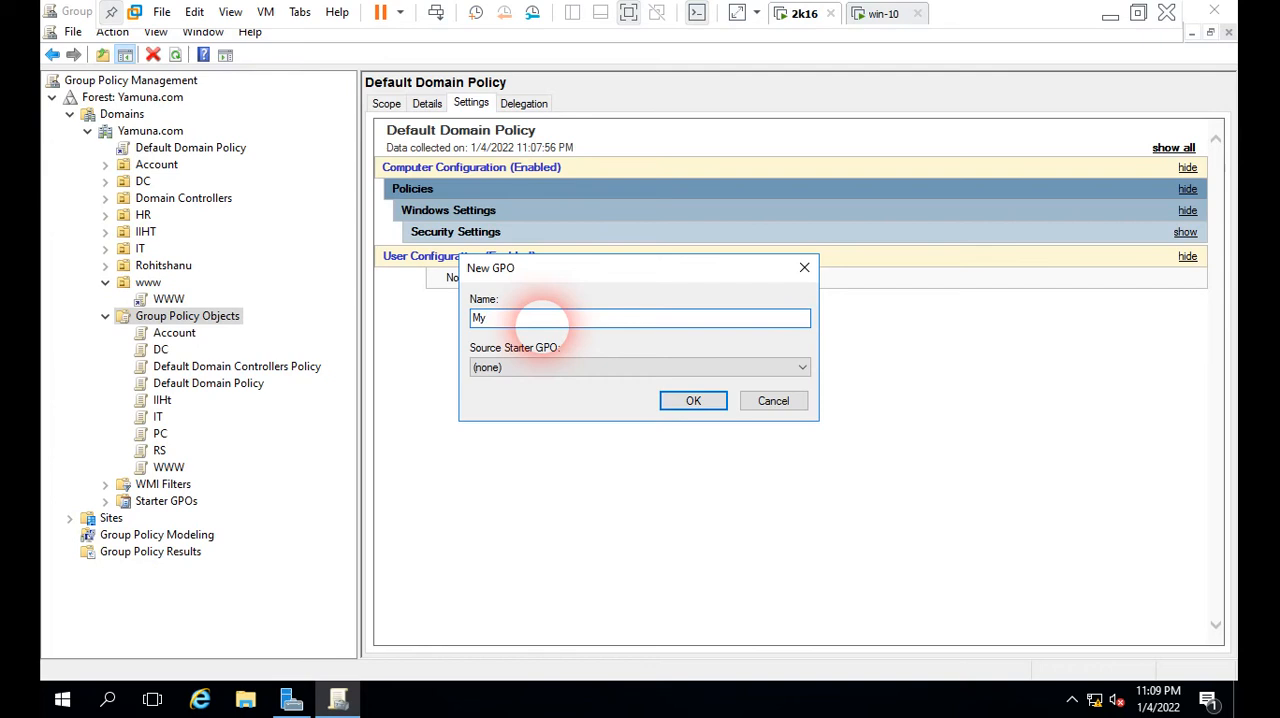
pyautogui.click(694, 400)
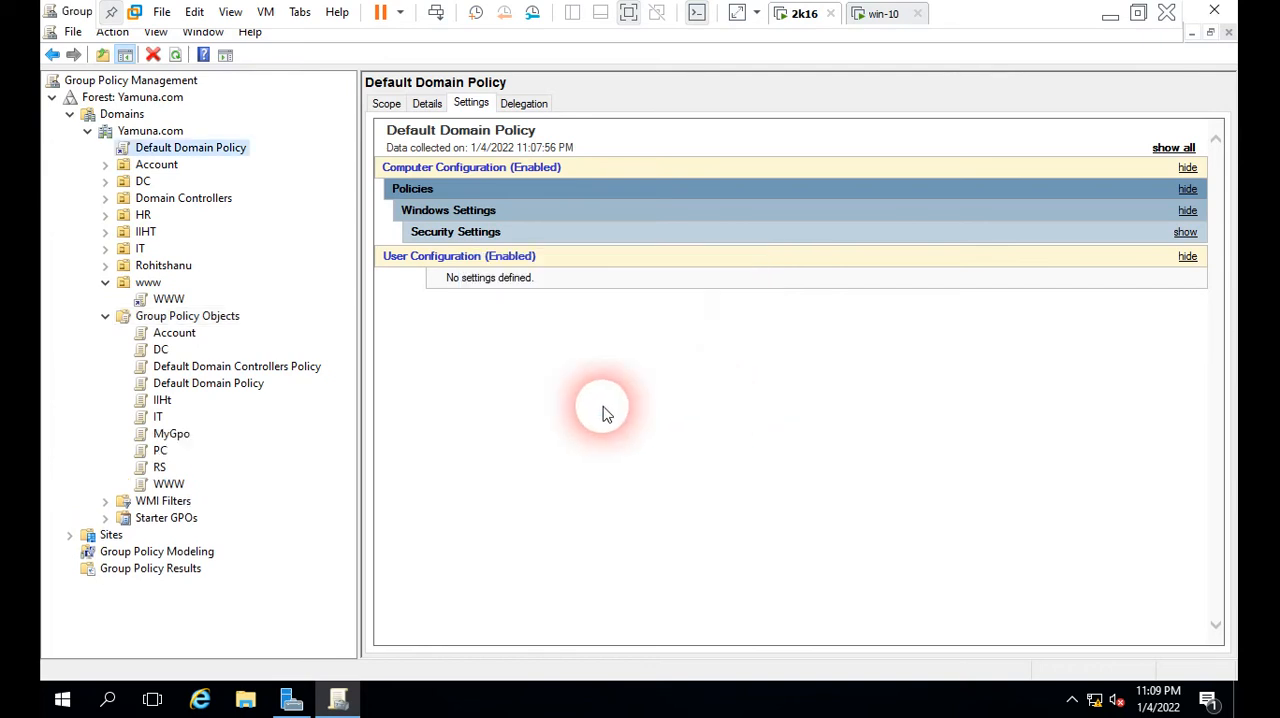
# Step: Link the existing MyGpo policy to the Yamuna.com domain
pyautogui.click(160, 133)
pyautogui.rightClick(163, 135)
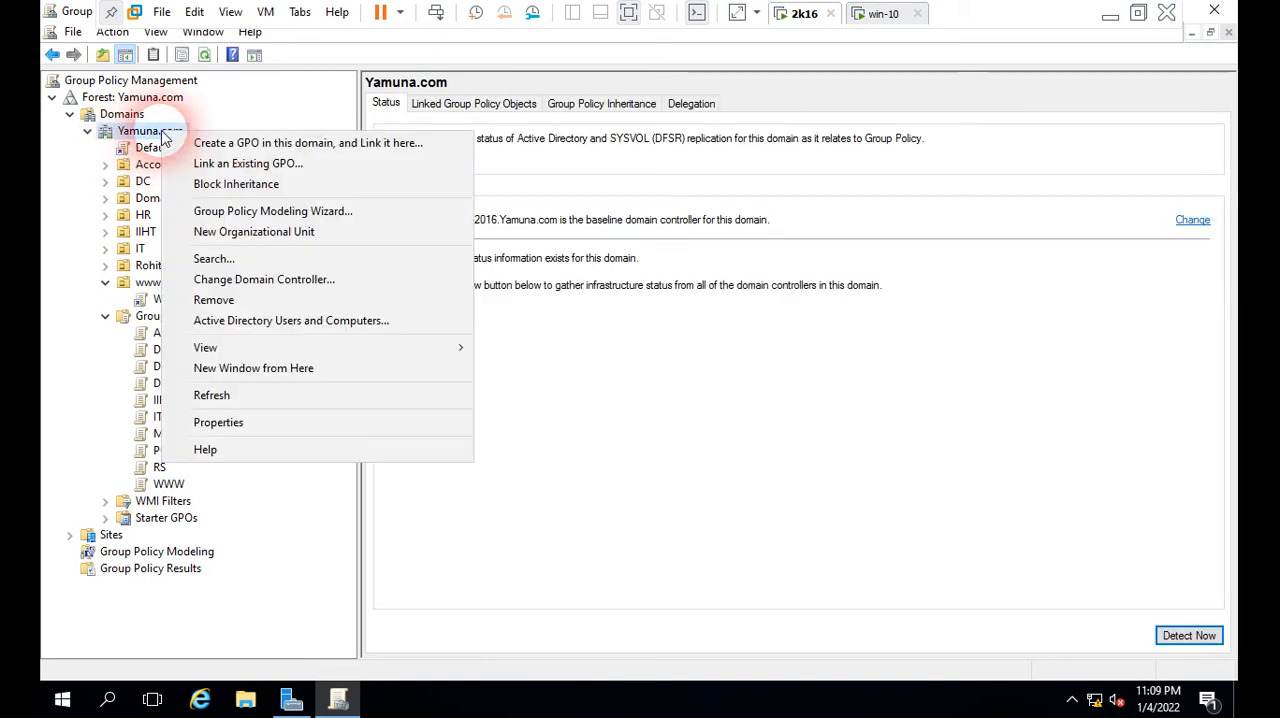
pyautogui.click(230, 164)
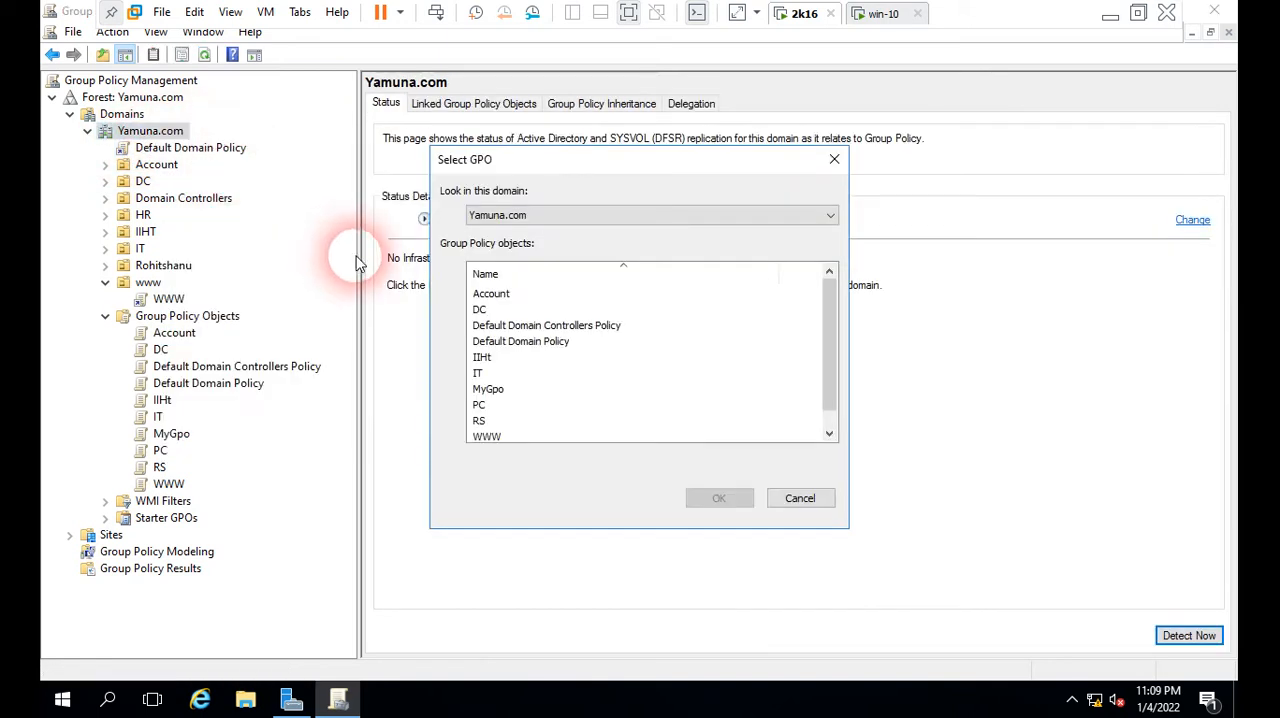
pyautogui.click(500, 390)
pyautogui.click(750, 499)
pyautogui.click(653, 447)
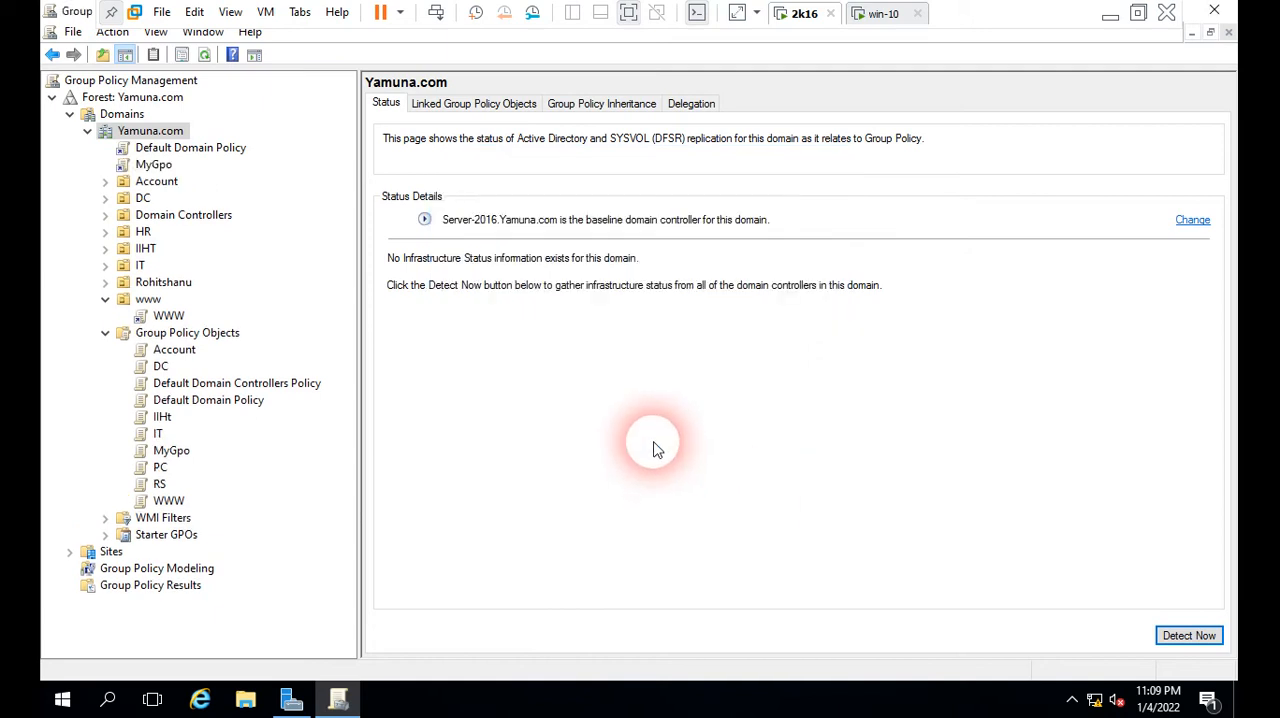
# Step: Compare the settings reports of the Default Domain Policy and MyGpo domain links, and collapse the Group Policy Objects container
pyautogui.click(150, 148)
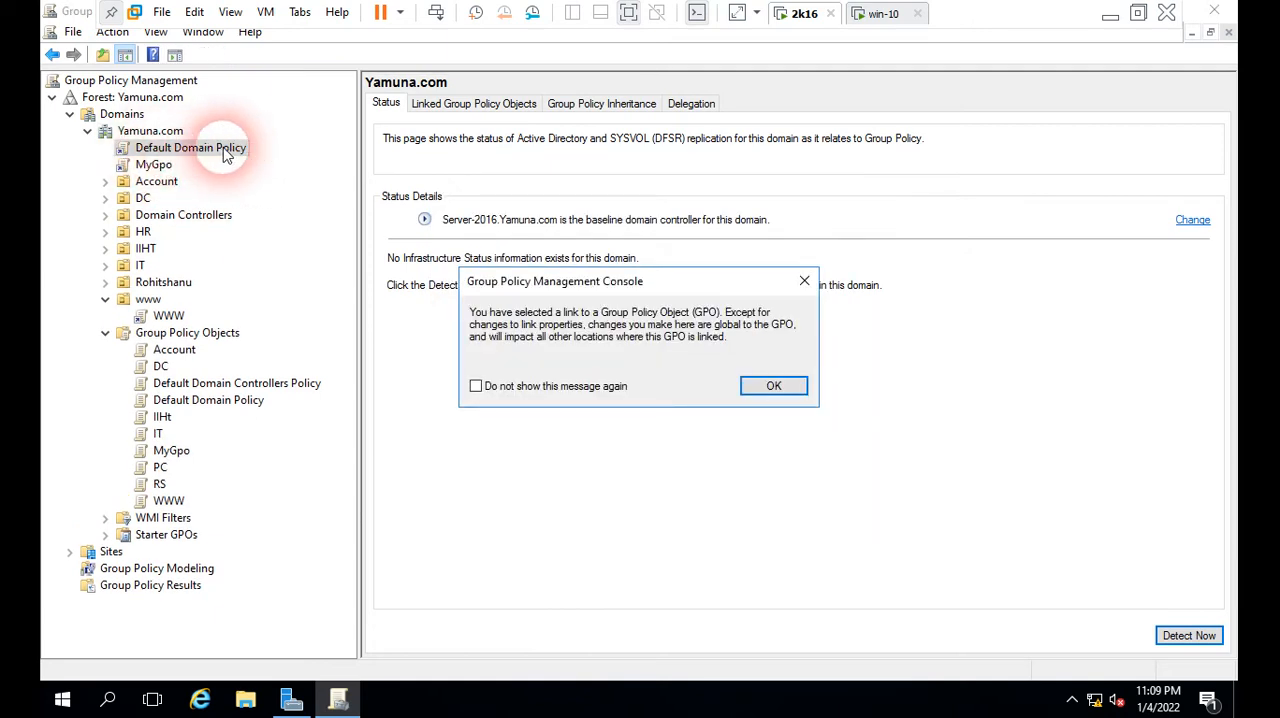
pyautogui.click(745, 385)
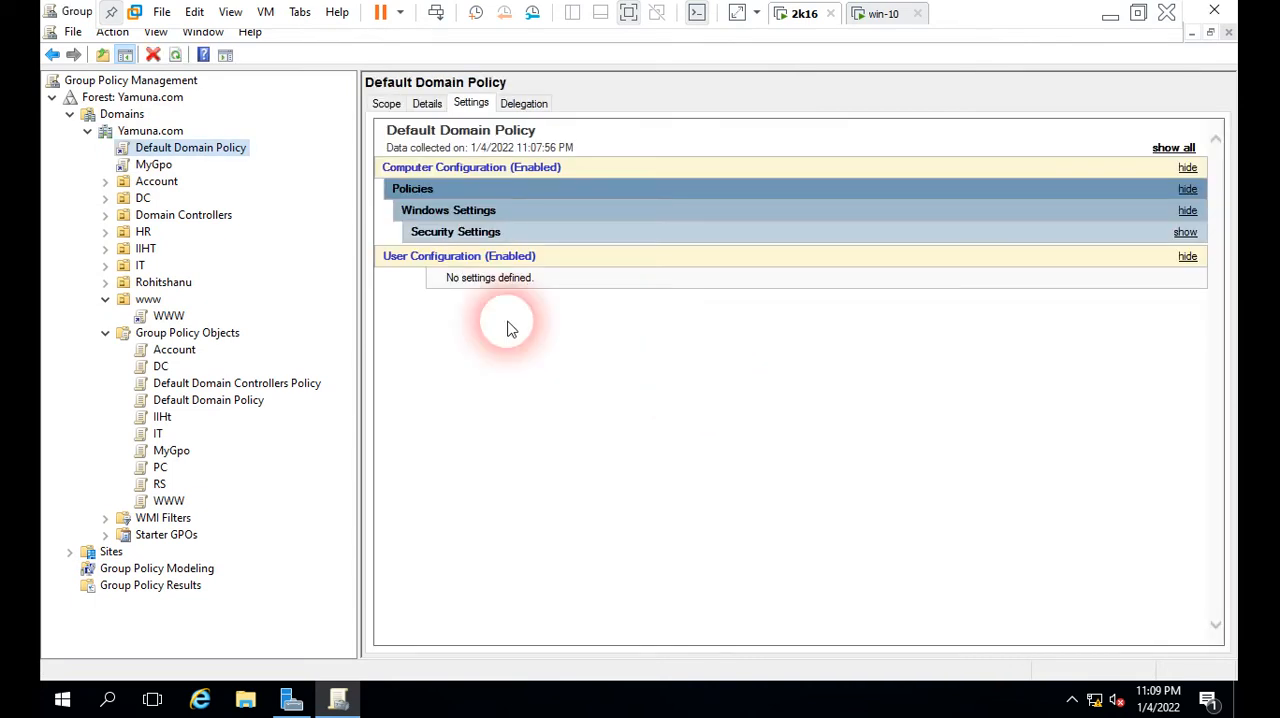
pyautogui.click(153, 165)
pyautogui.click(754, 385)
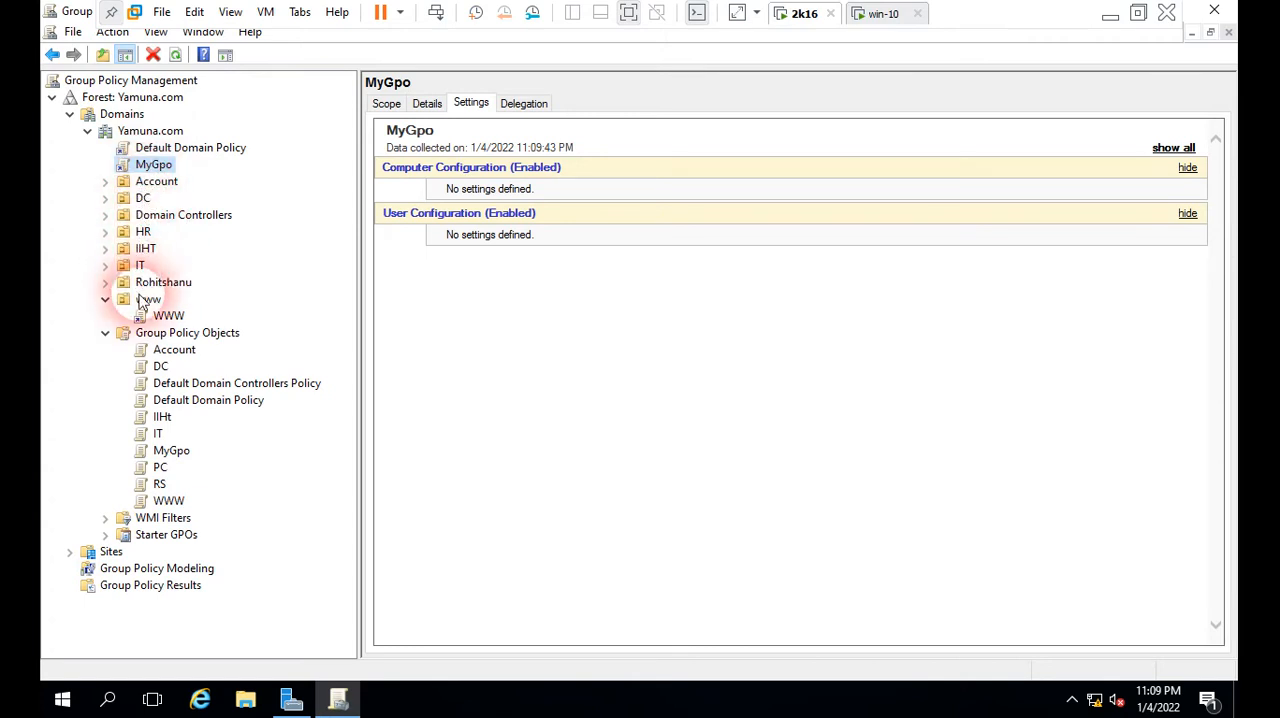
pyautogui.click(105, 332)
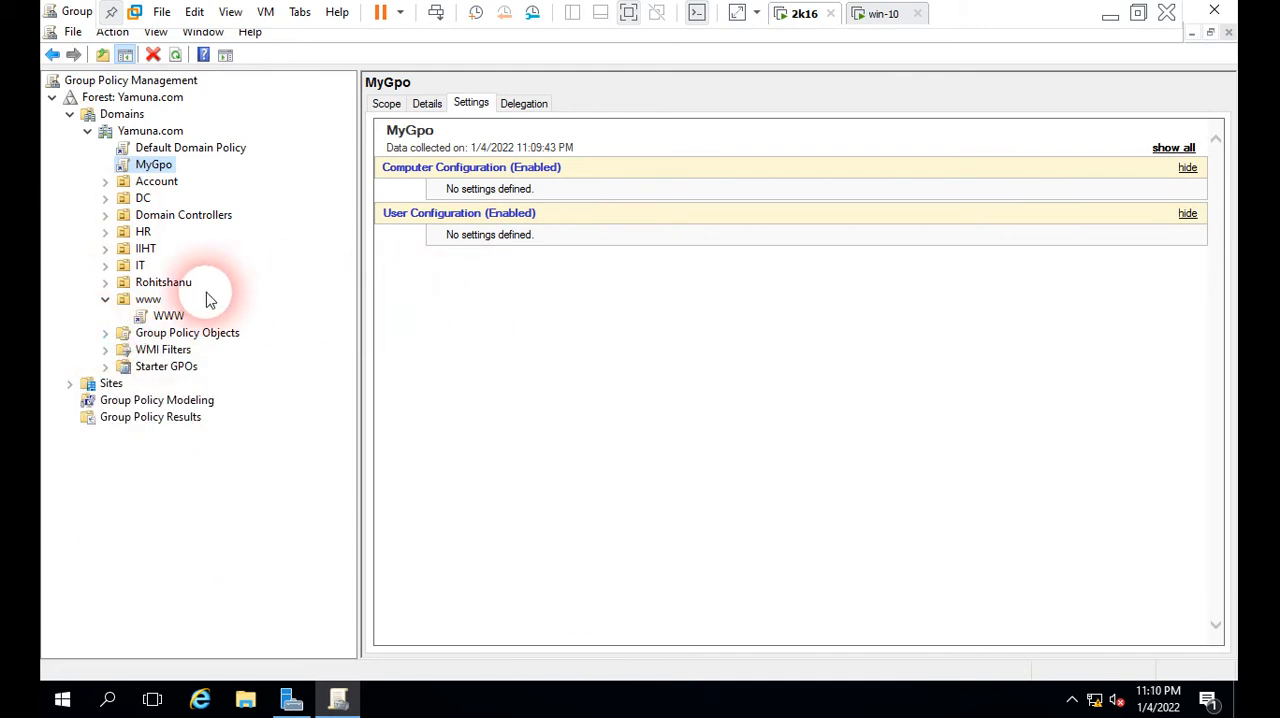
# Step: Switch to the win-10 client and check which drives This PC lists, closing File Explorer when done
pyautogui.click(890, 14)
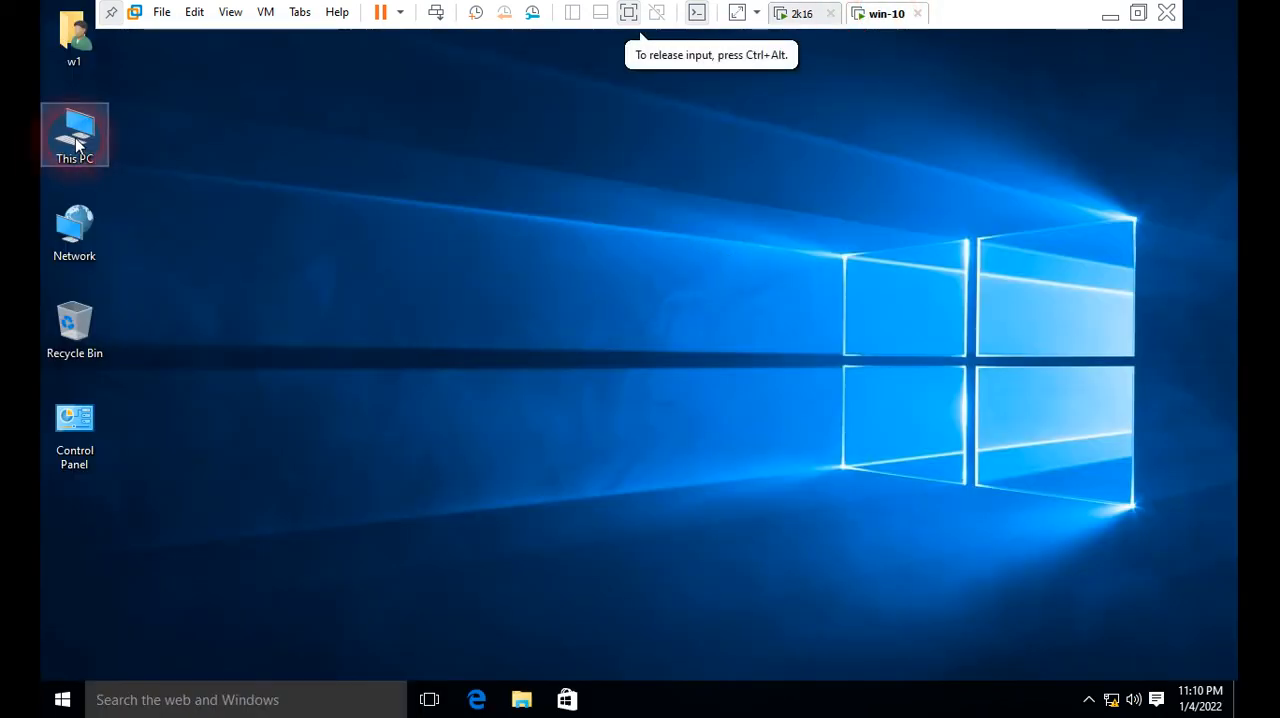
pyautogui.doubleClick(76, 145)
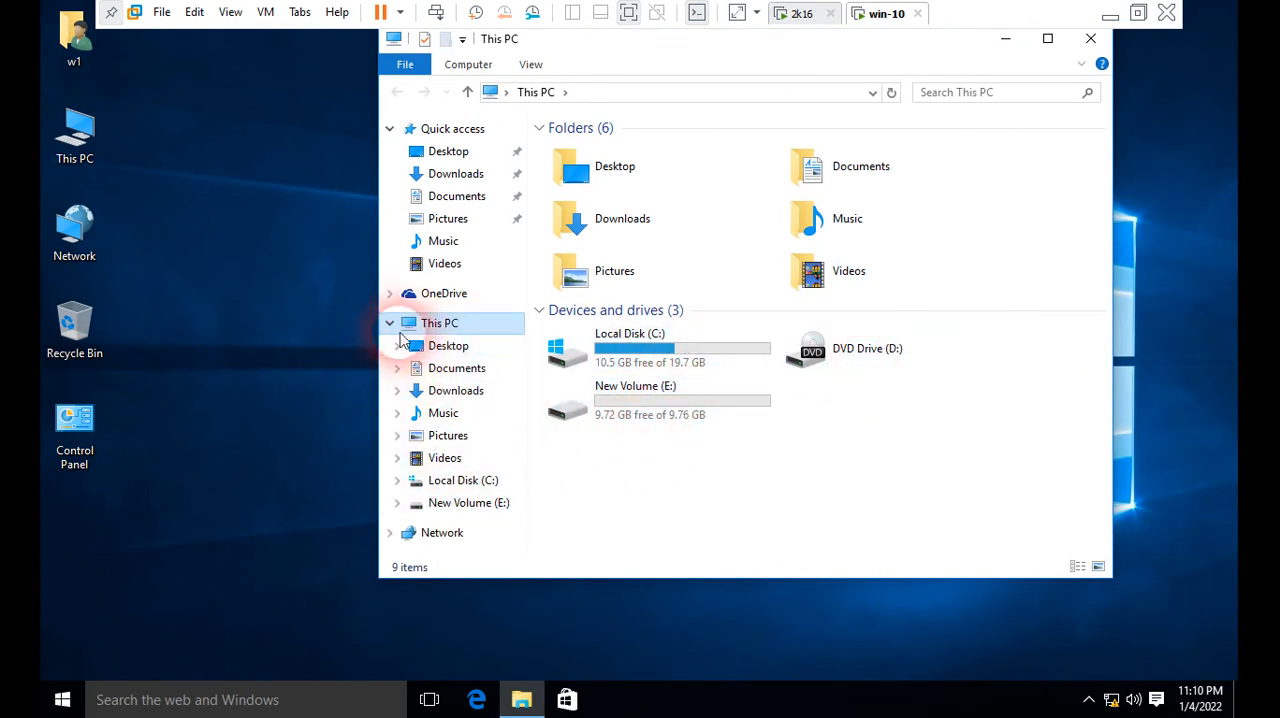
pyautogui.doubleClick(432, 327)
pyautogui.click(389, 323)
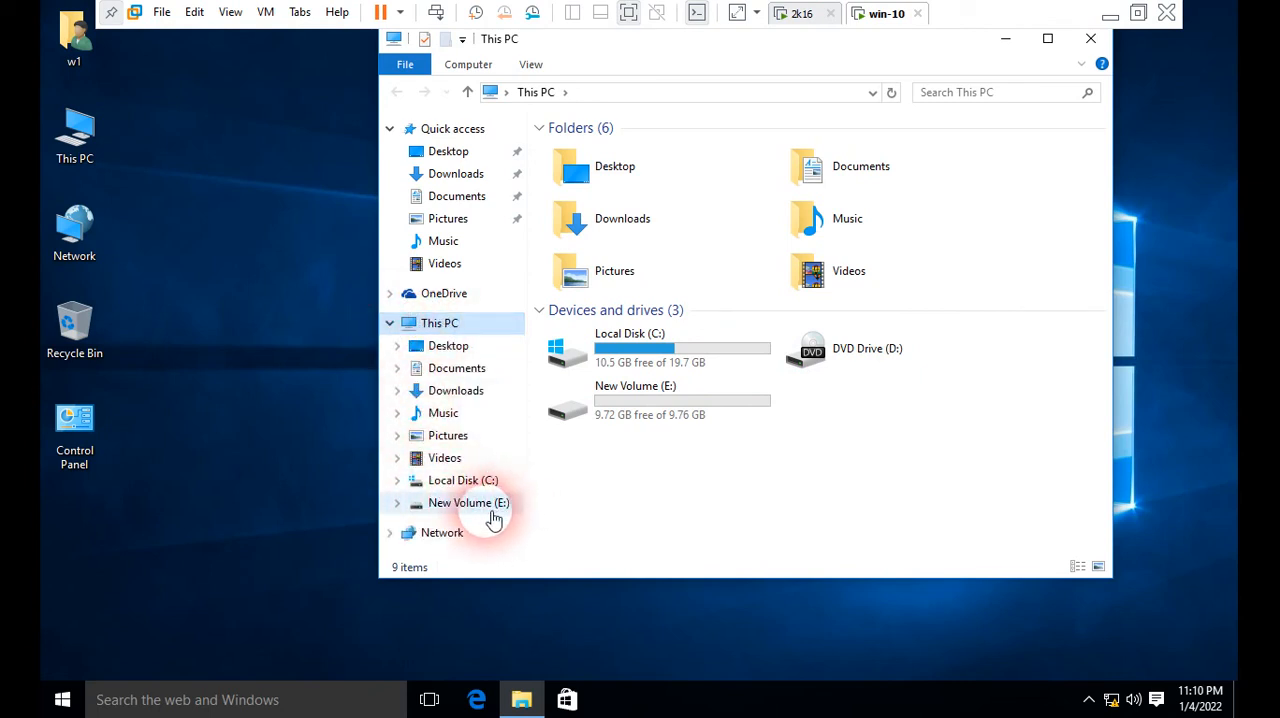
pyautogui.click(1090, 38)
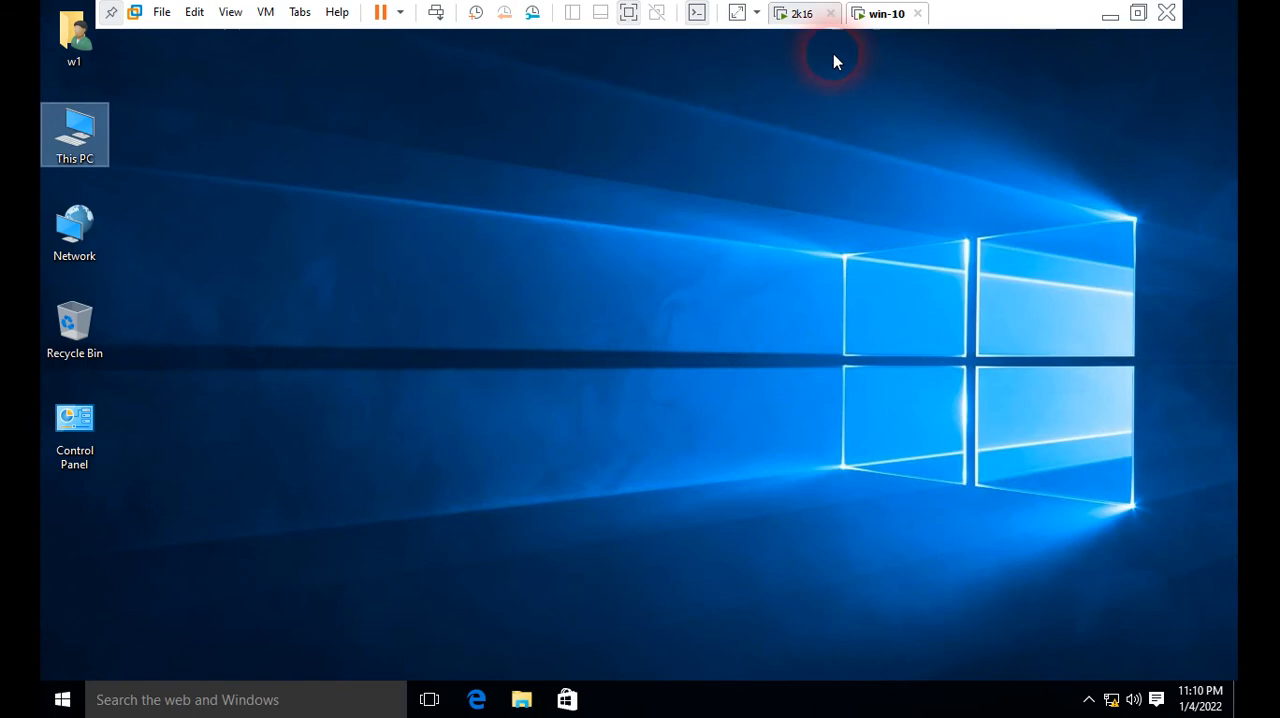
# Step: Return to the 2k16 server and compare the settings of the WWW link under www with those of MyGpo
pyautogui.click(803, 18)
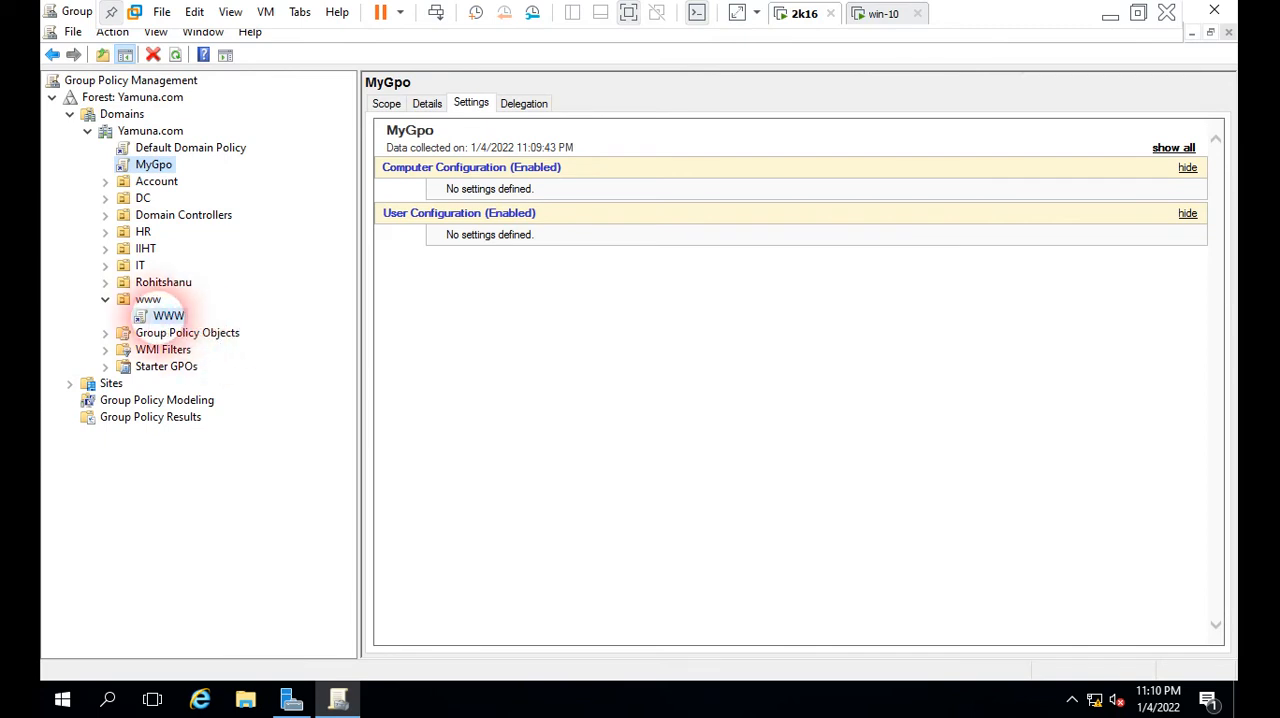
pyautogui.click(168, 315)
pyautogui.click(766, 383)
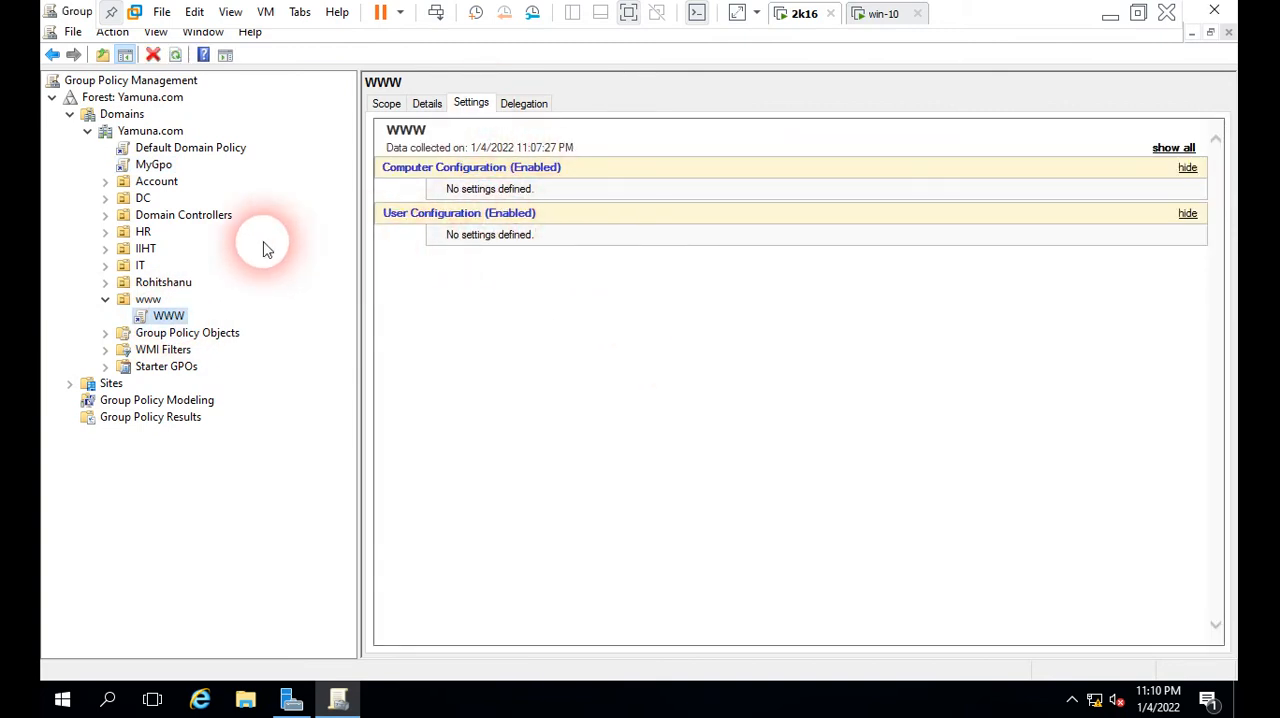
pyautogui.click(155, 165)
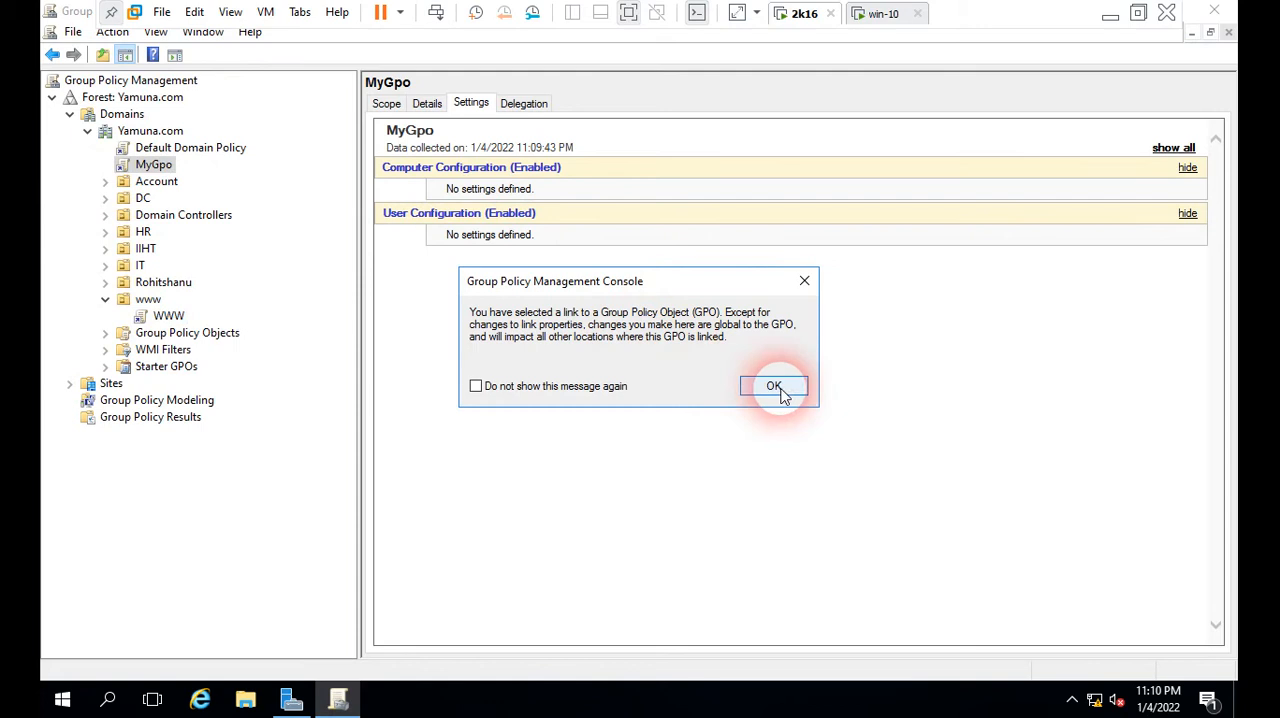
pyautogui.click(774, 387)
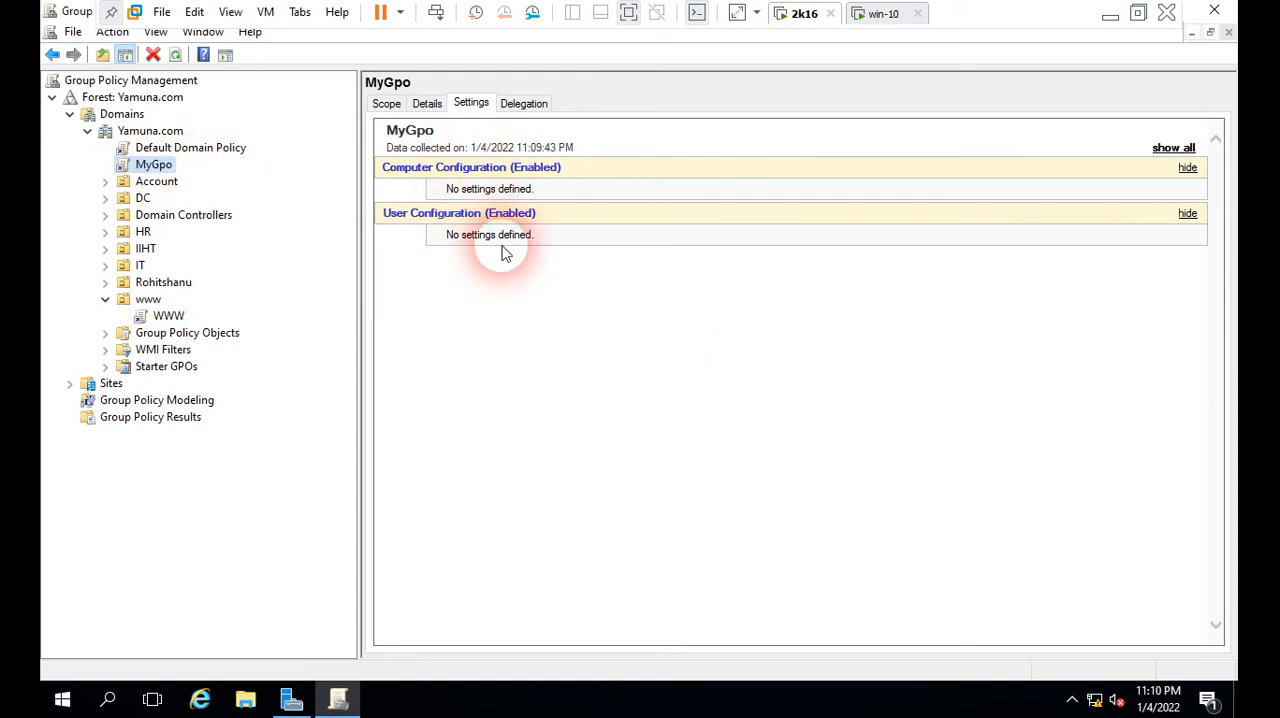
# Step: Open MyGpo for editing and display the File Explorer policies under User Configuration, Administrative Templates, Windows Components in a maximized editor
pyautogui.rightClick(157, 172)
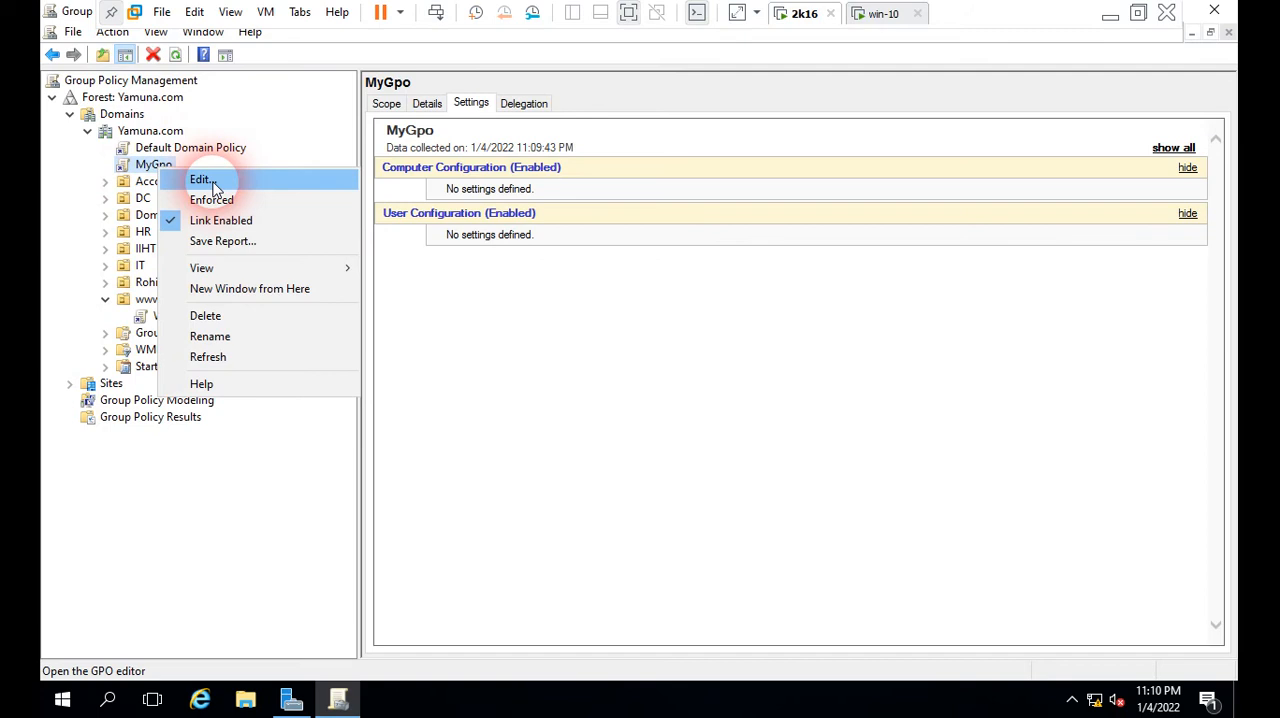
pyautogui.click(201, 180)
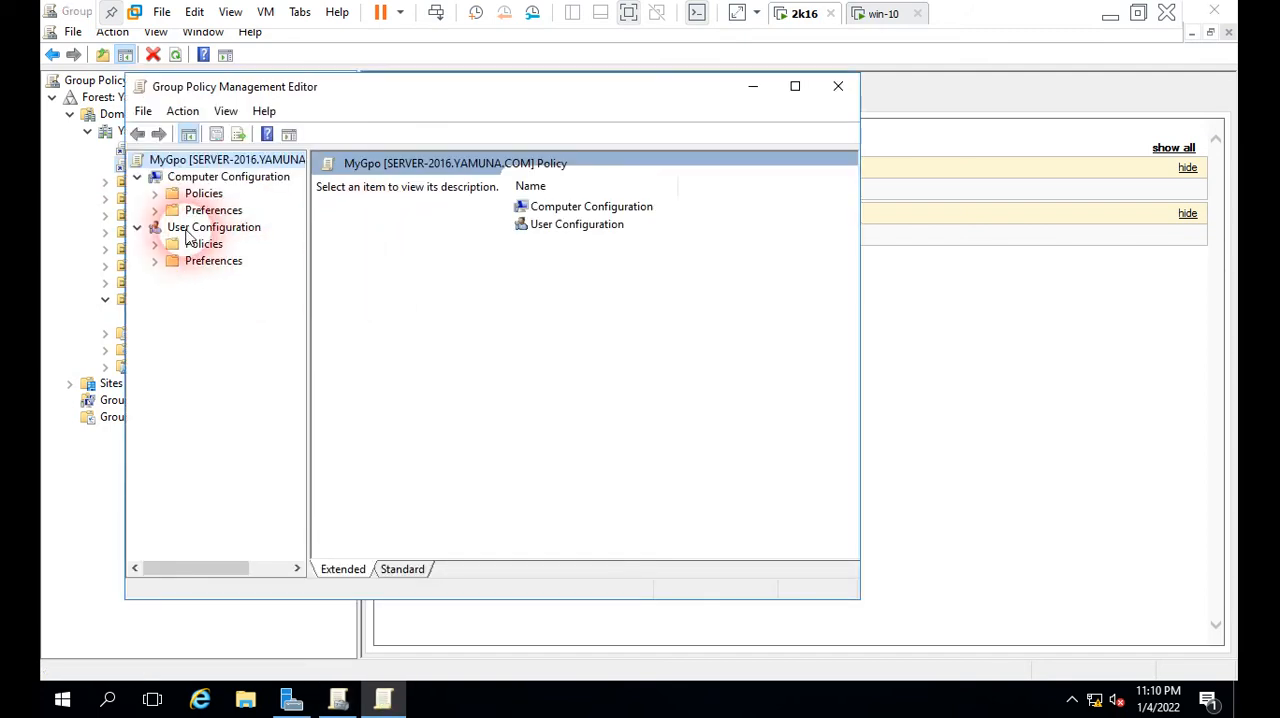
pyautogui.click(195, 229)
pyautogui.doubleClick(203, 246)
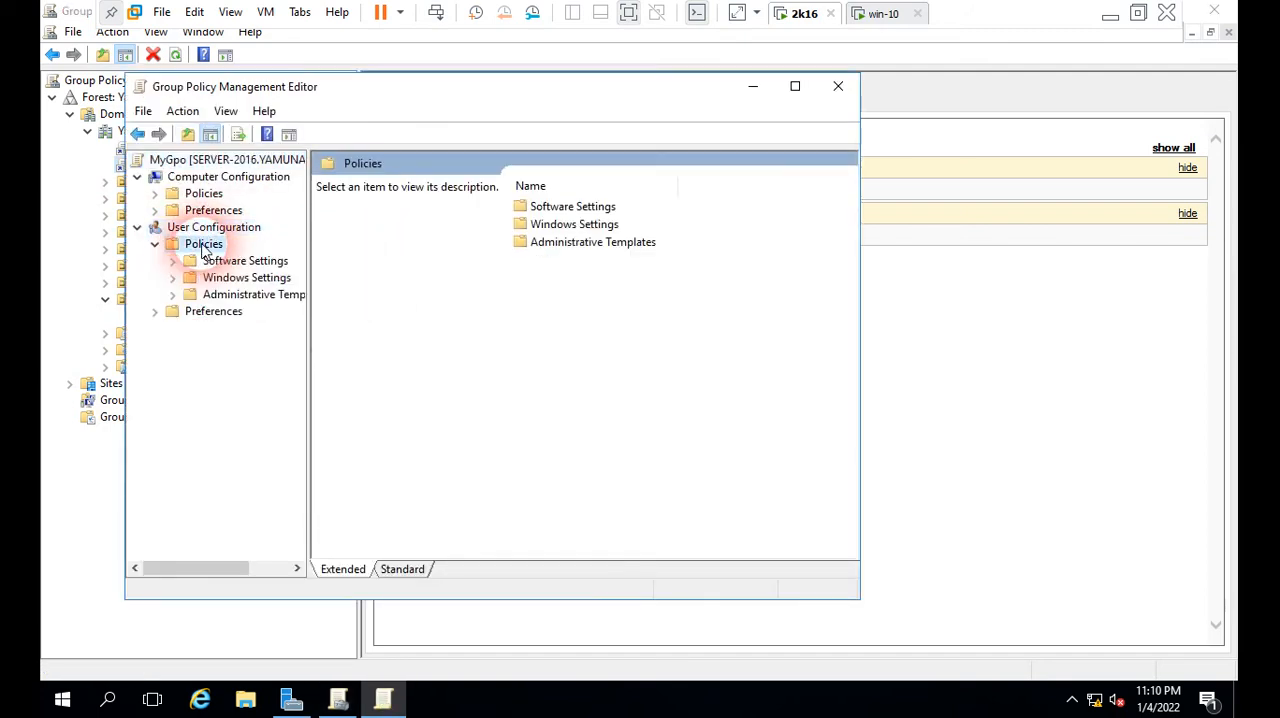
pyautogui.doubleClick(255, 296)
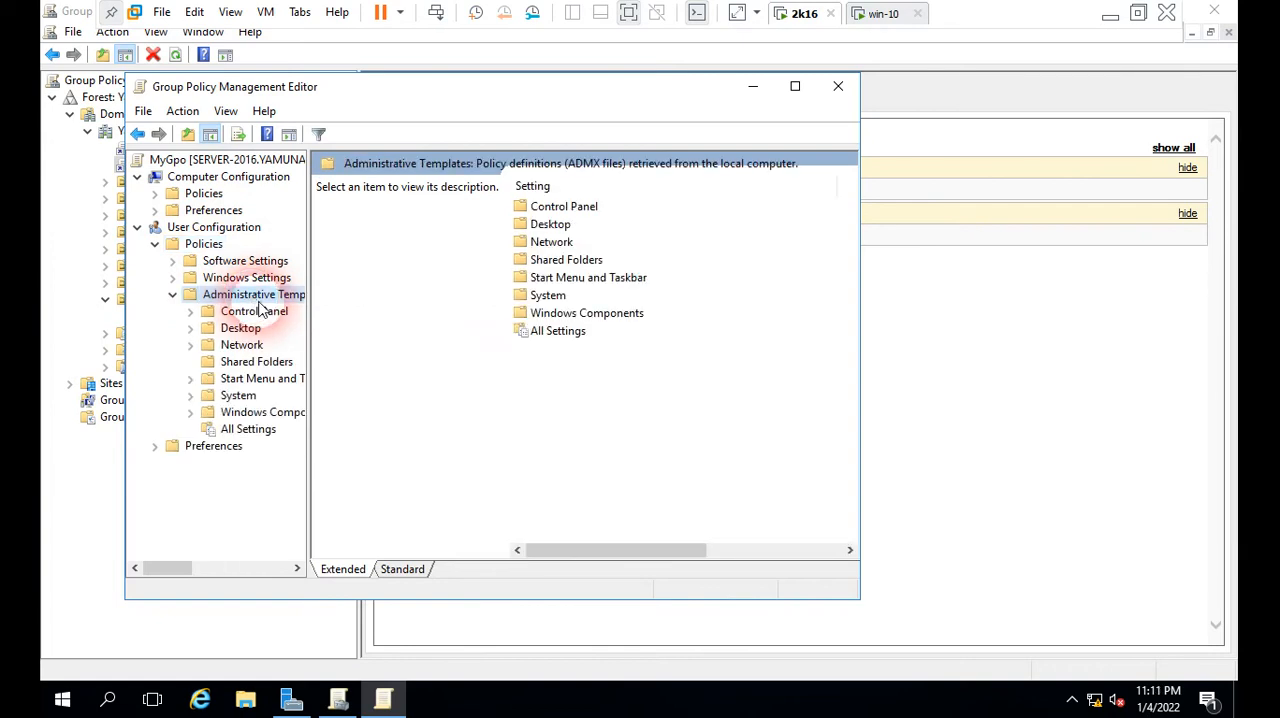
pyautogui.doubleClick(255, 412)
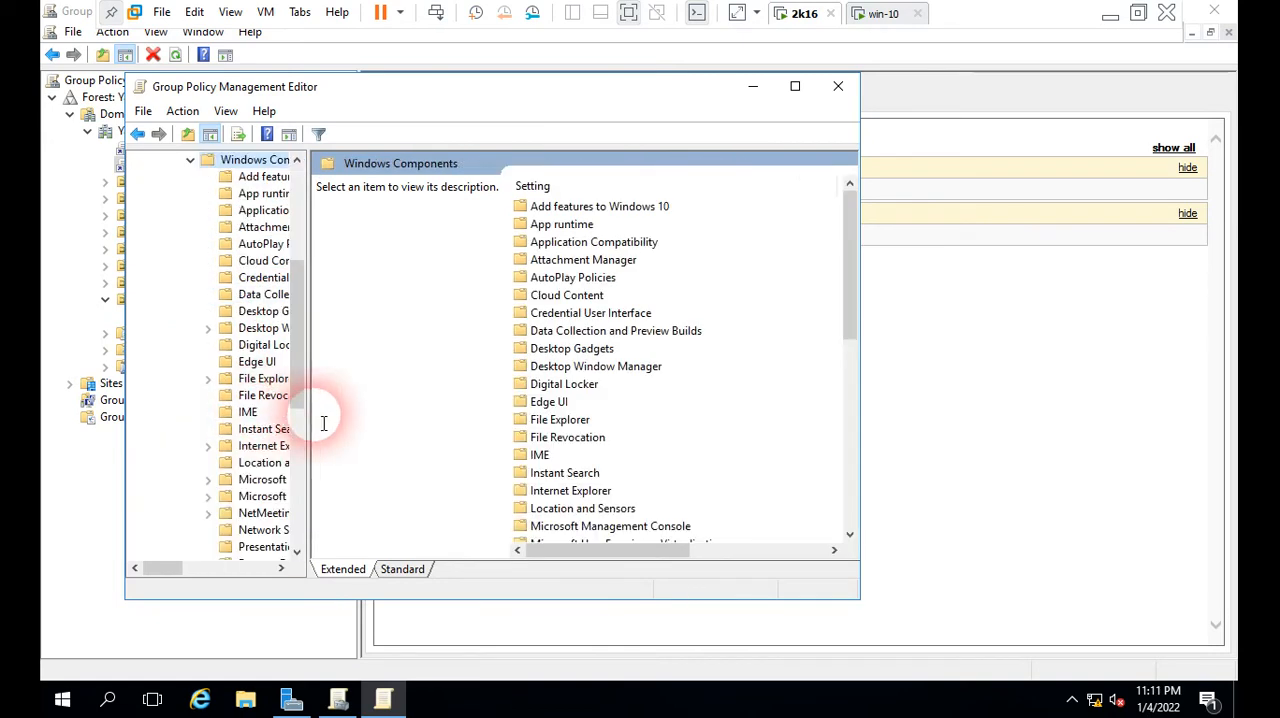
pyautogui.moveTo(318, 402); pyautogui.dragTo(355, 400)
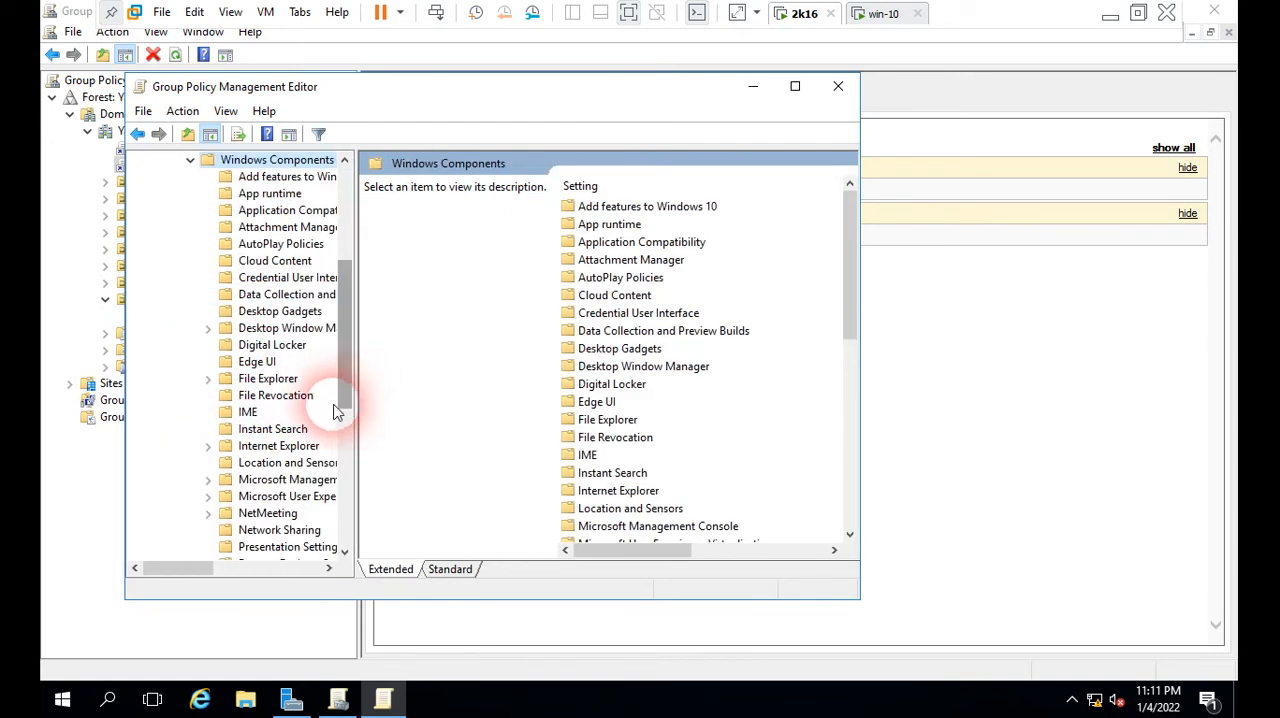
pyautogui.click(272, 380)
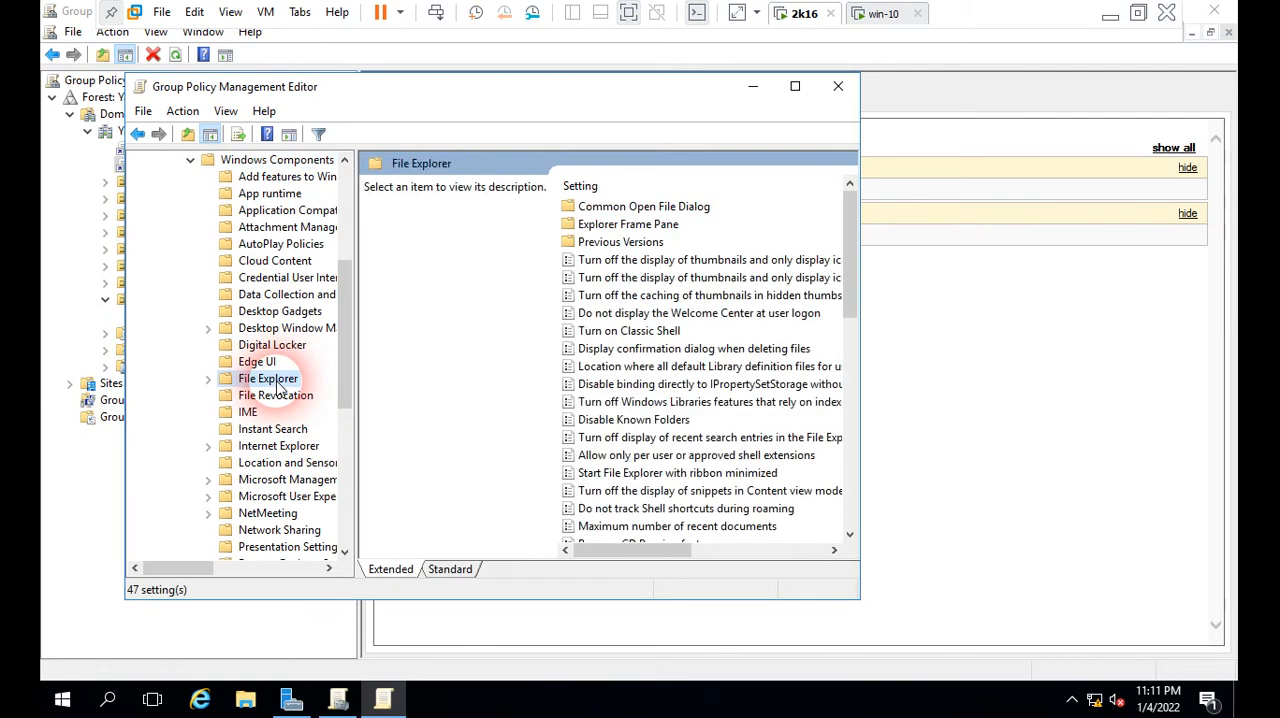
pyautogui.click(795, 86)
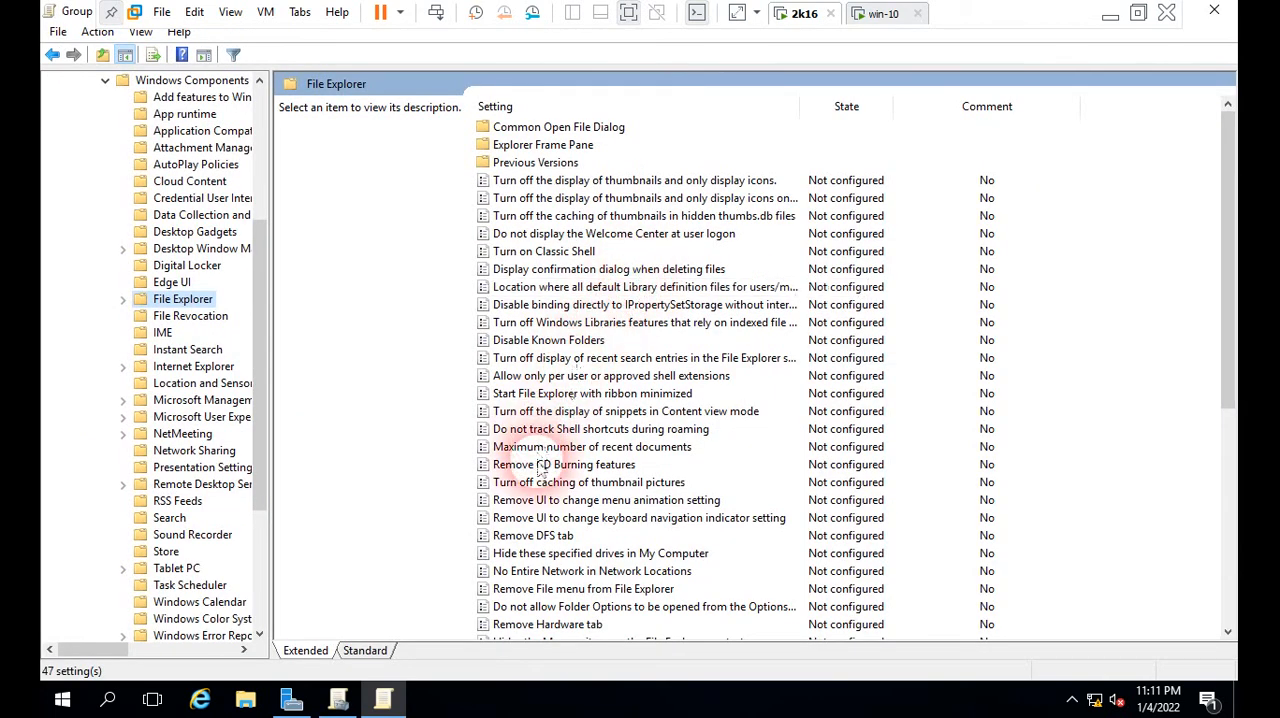
# Step: Enable "Hide these specified drives in My Computer" with the Restrict all drives option, apply it and close the policy editor
pyautogui.click(568, 554)
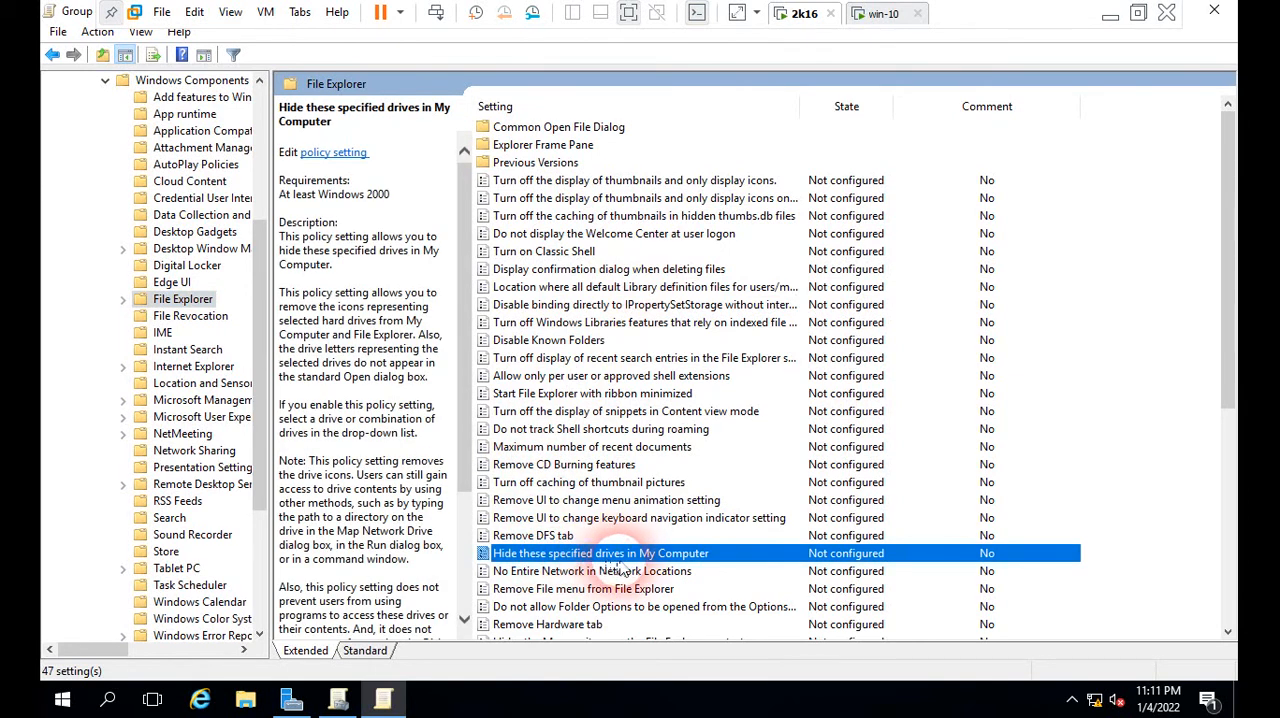
pyautogui.rightClick(722, 556)
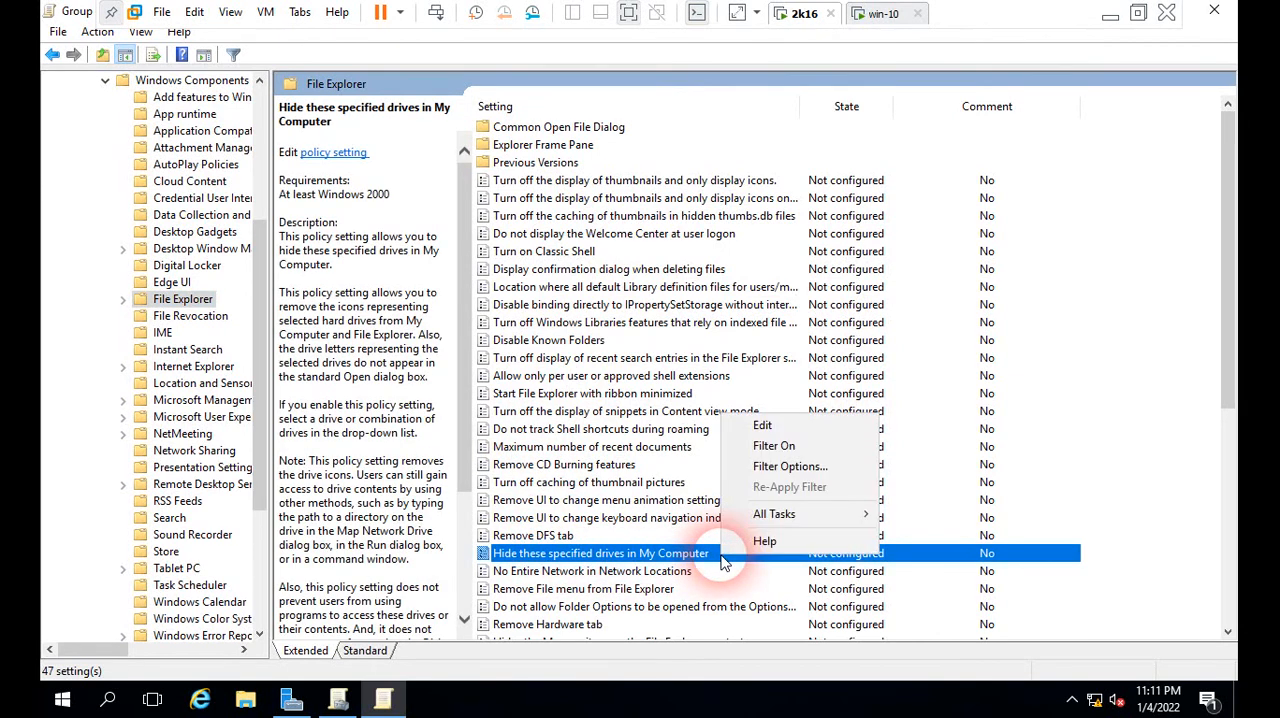
pyautogui.click(765, 422)
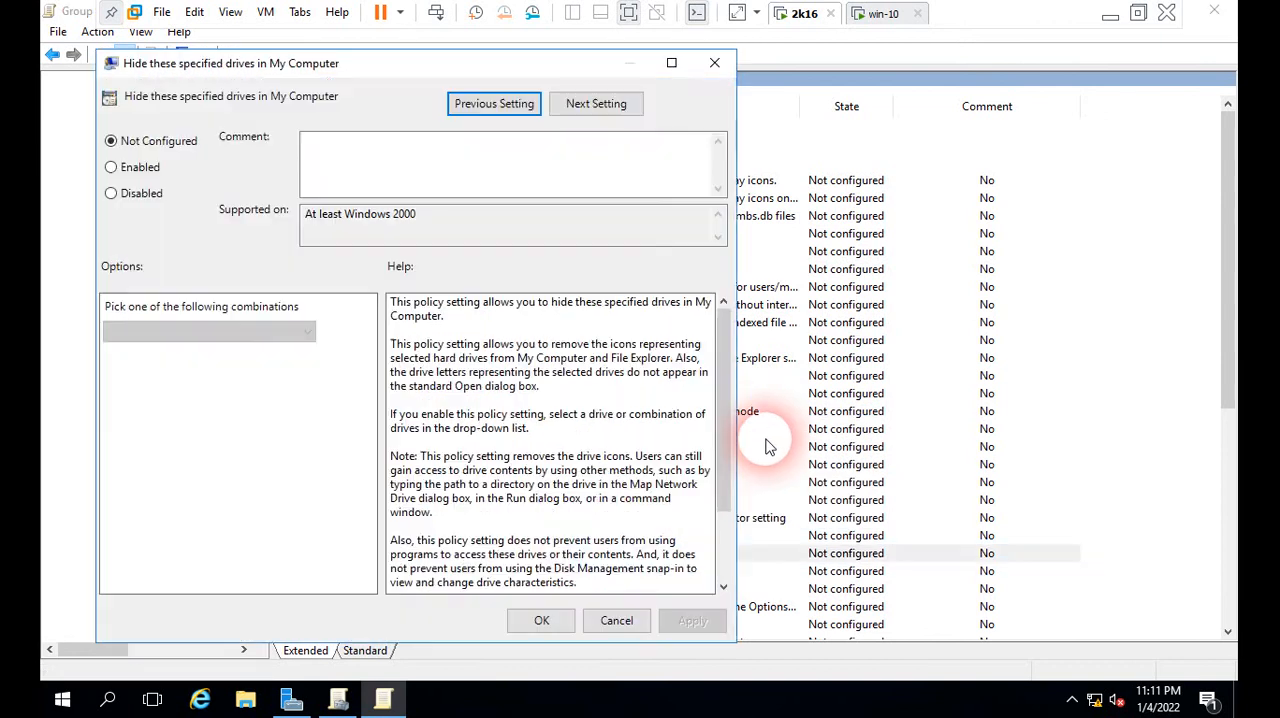
pyautogui.click(112, 168)
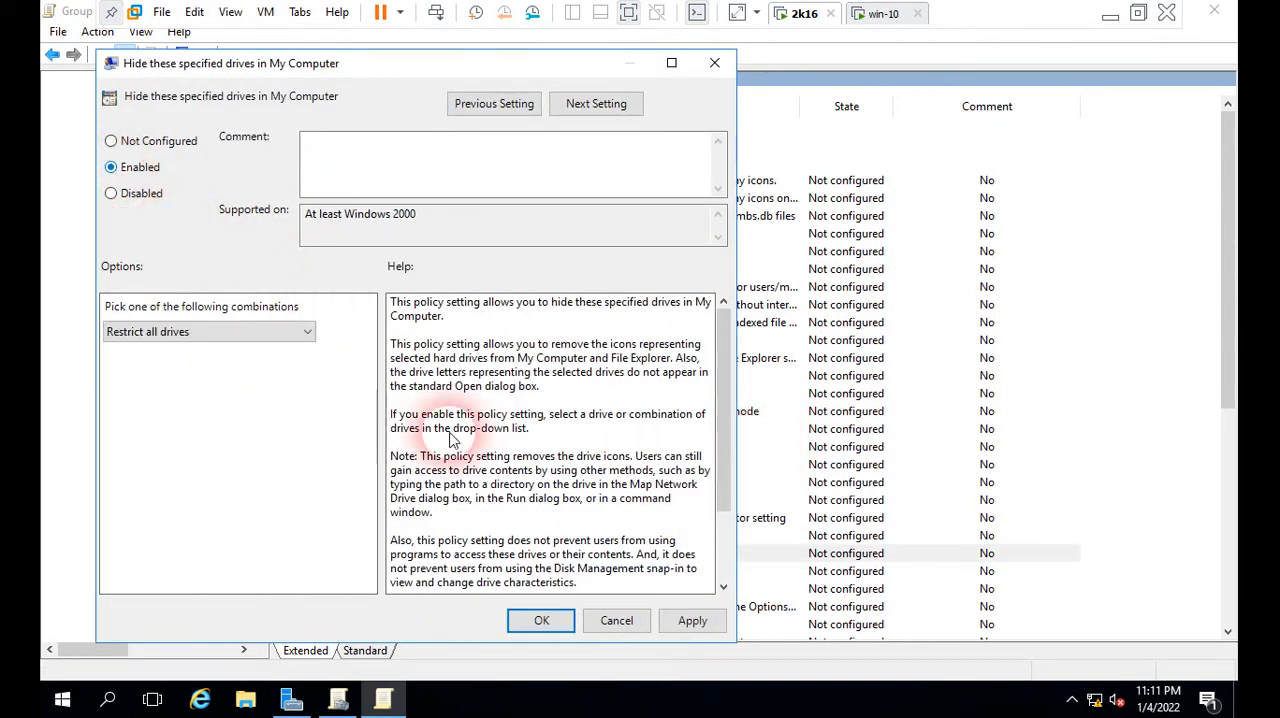
pyautogui.click(693, 621)
pyautogui.click(541, 620)
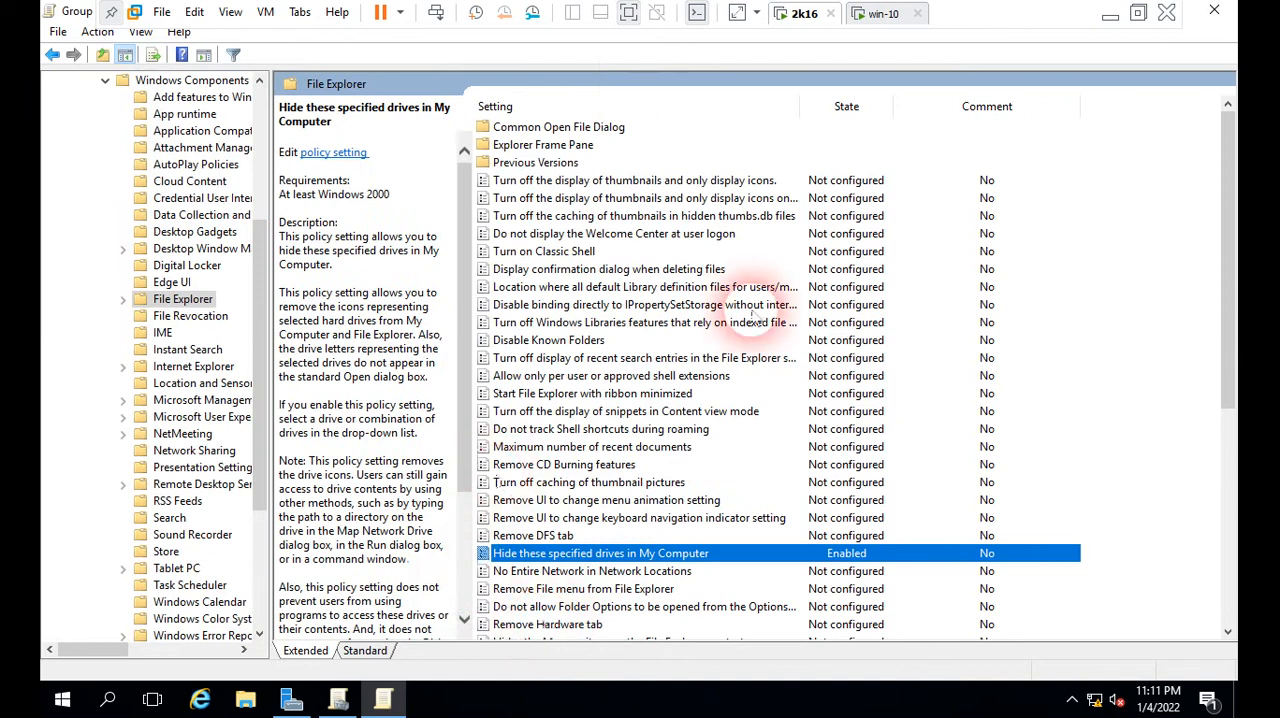
pyautogui.click(1214, 12)
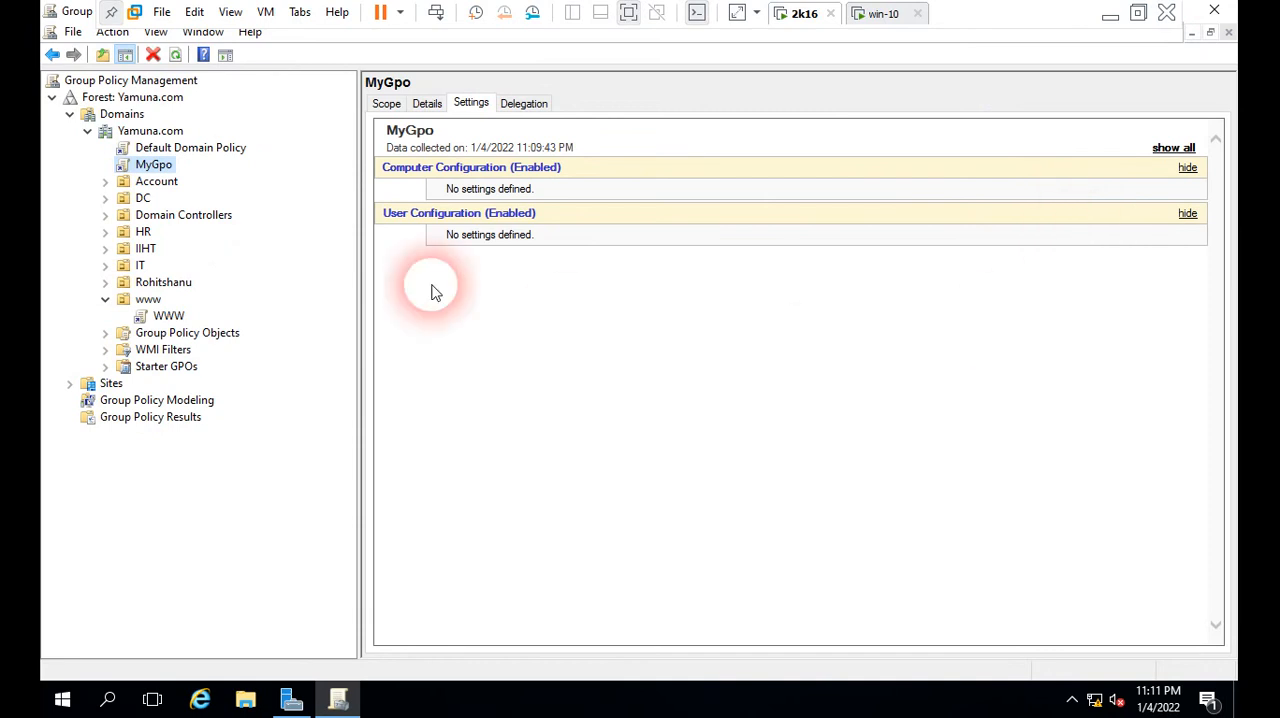
# Step: Refresh the MyGpo link and check its updated settings report
pyautogui.click(175, 55)
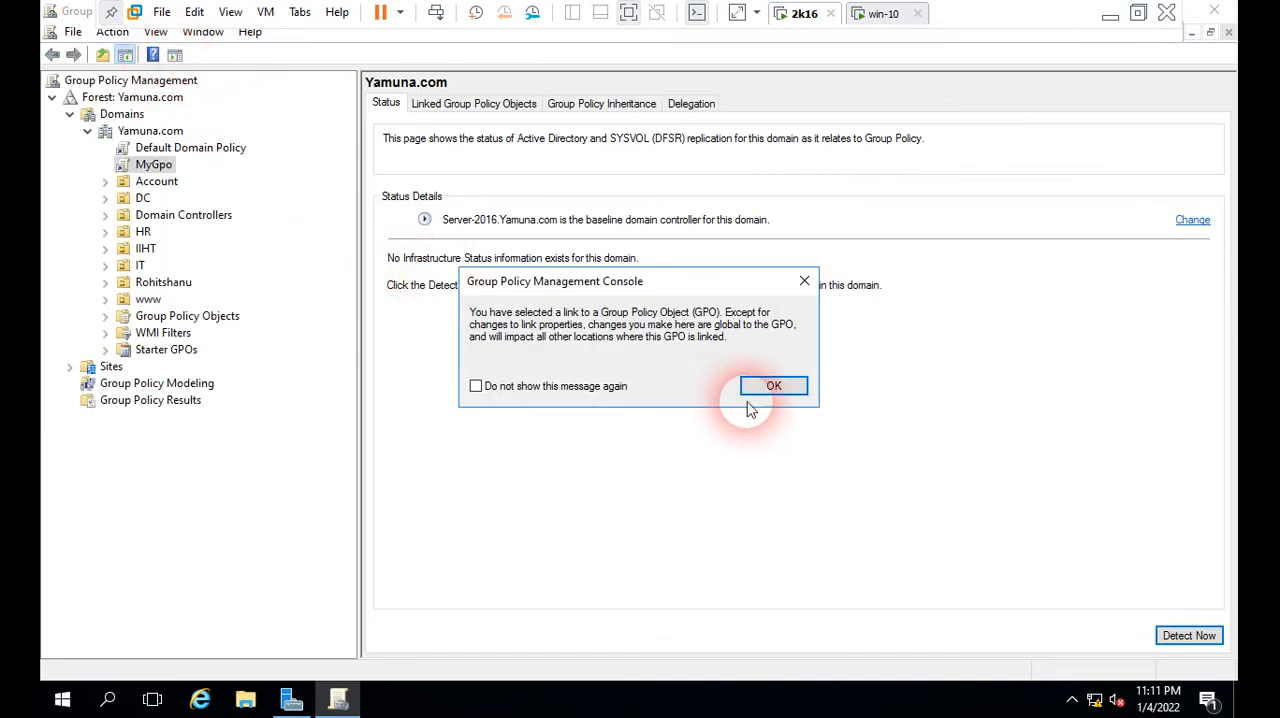
pyautogui.click(770, 385)
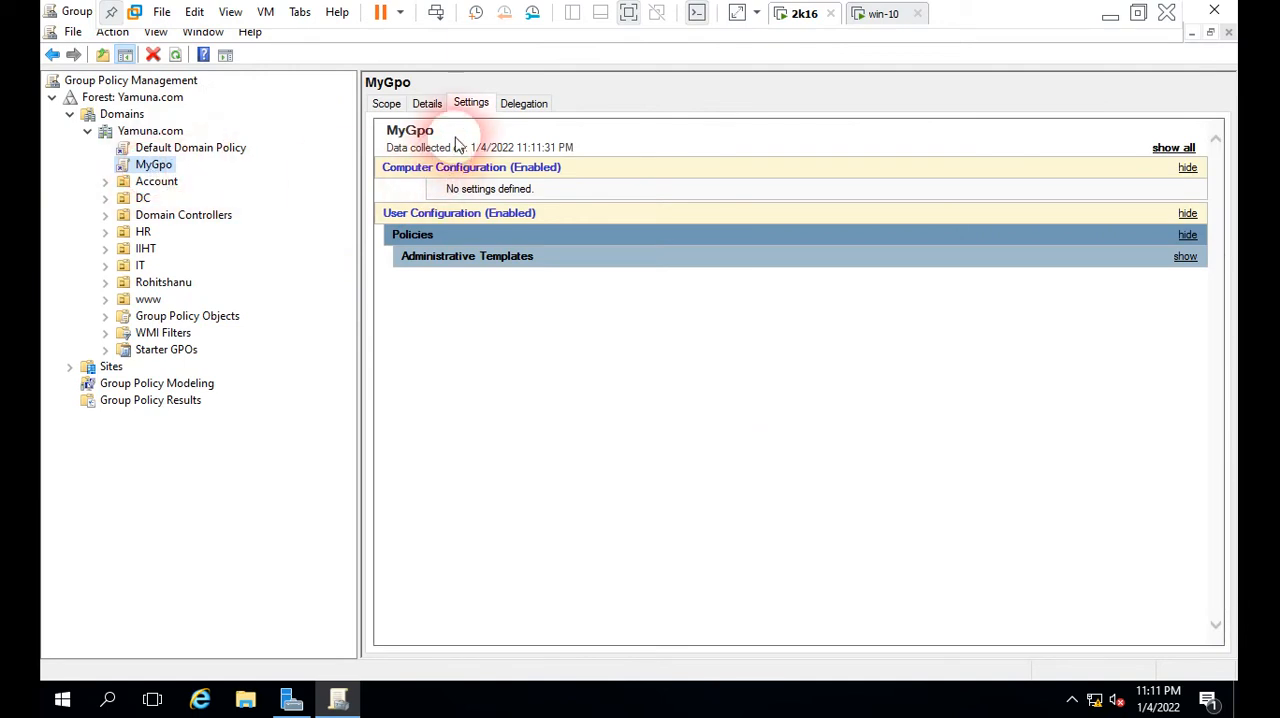
pyautogui.click(467, 106)
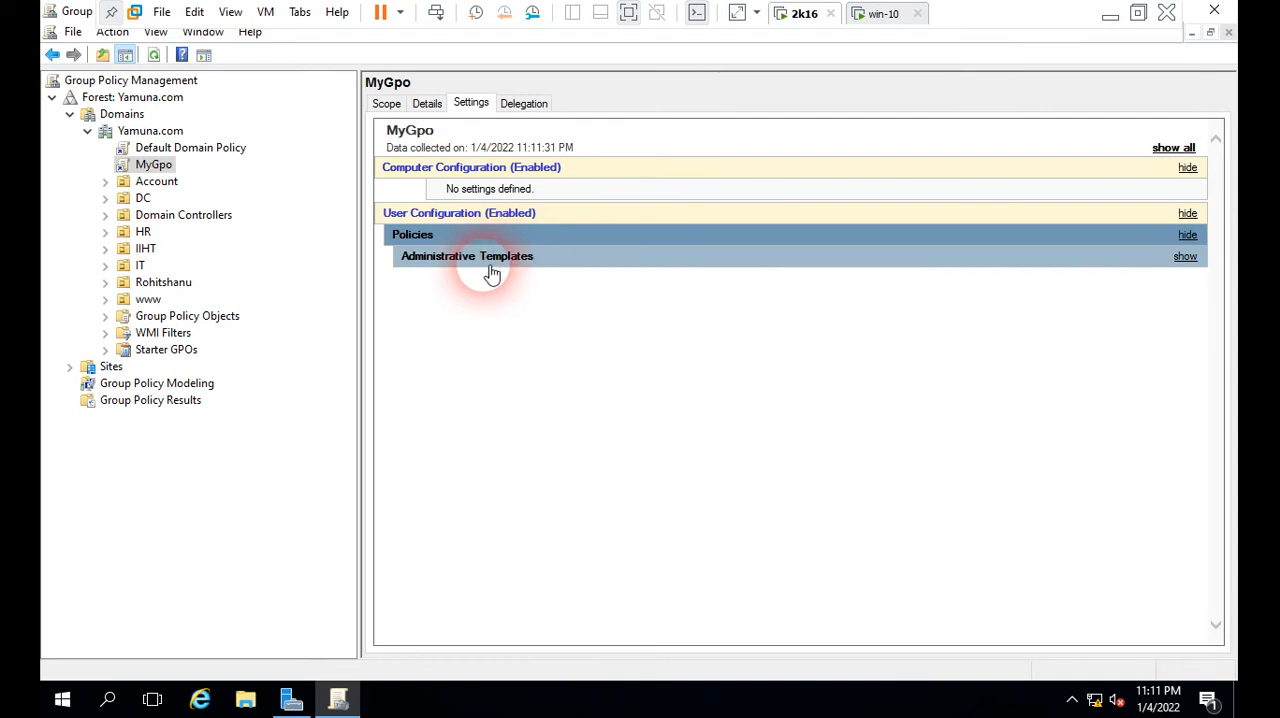
# Step: Expand Administrative Templates in MyGpo's settings report to examine the configured File Explorer policy
pyautogui.click(492, 262)
pyautogui.click(535, 300)
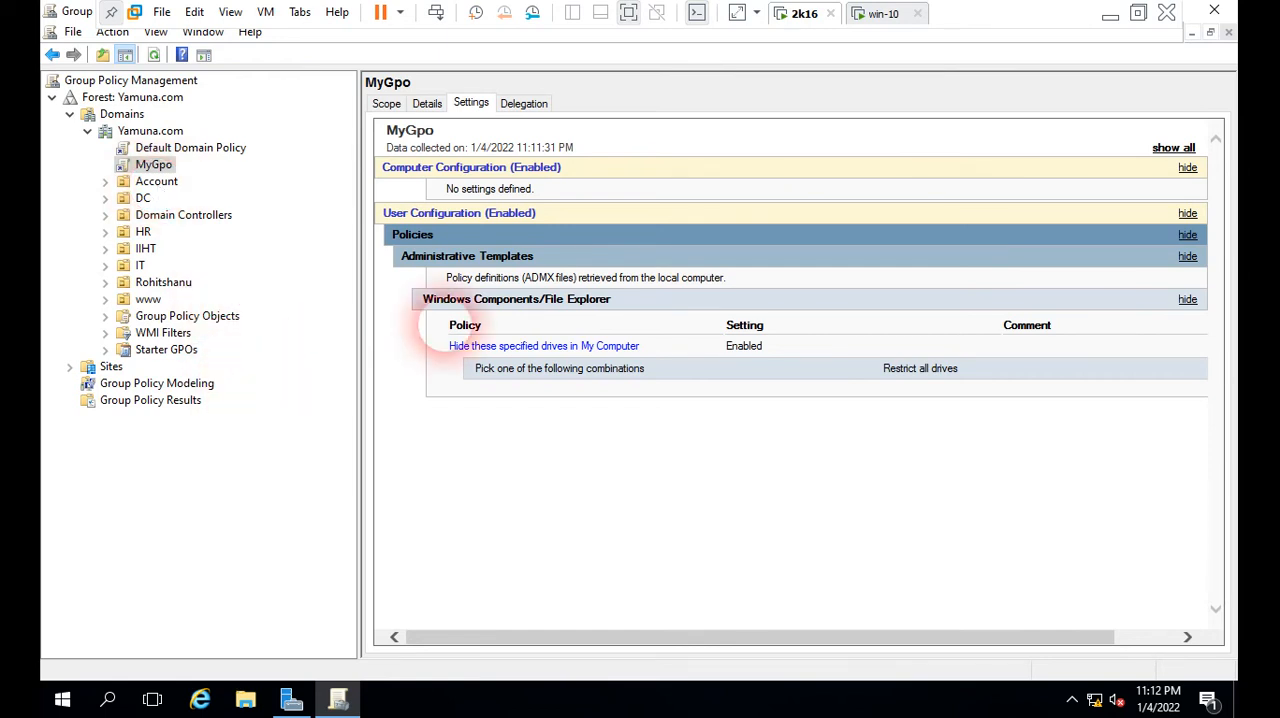
pyautogui.click(1234, 152)
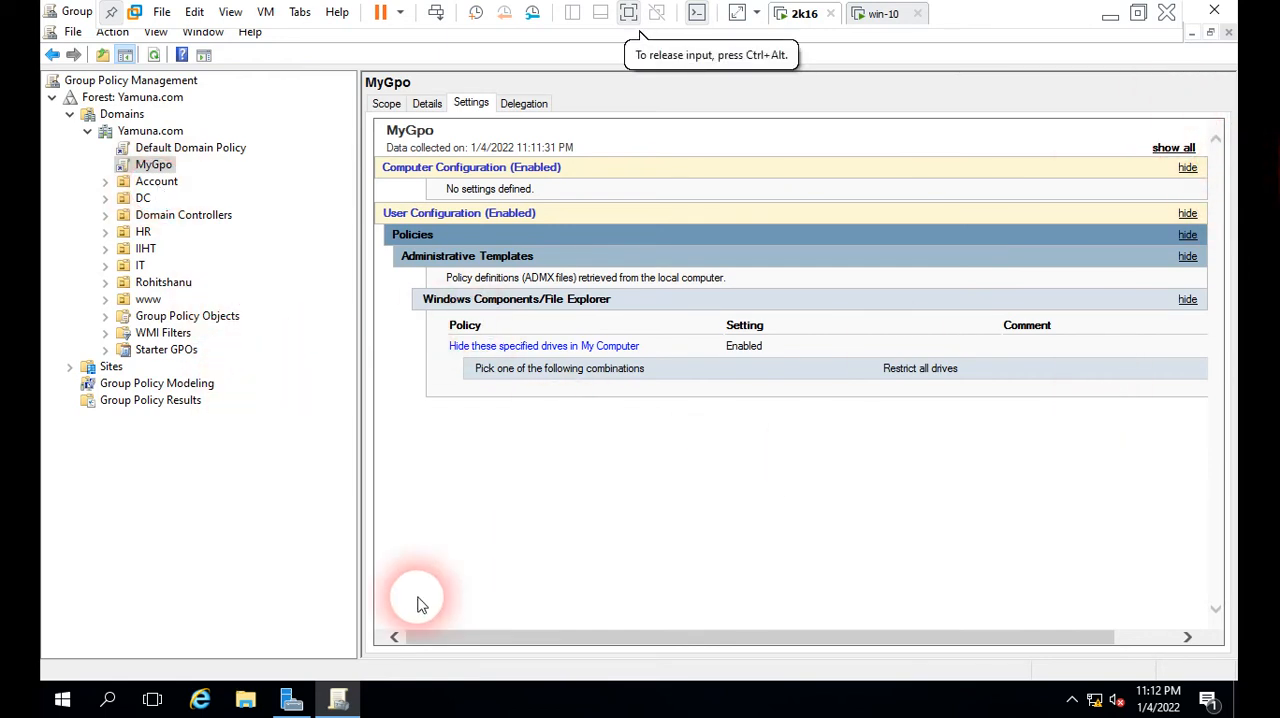
# Step: Run gpupdate /force in a command prompt on the 2k16 server and minimize the prompt window
pyautogui.press('super+r')
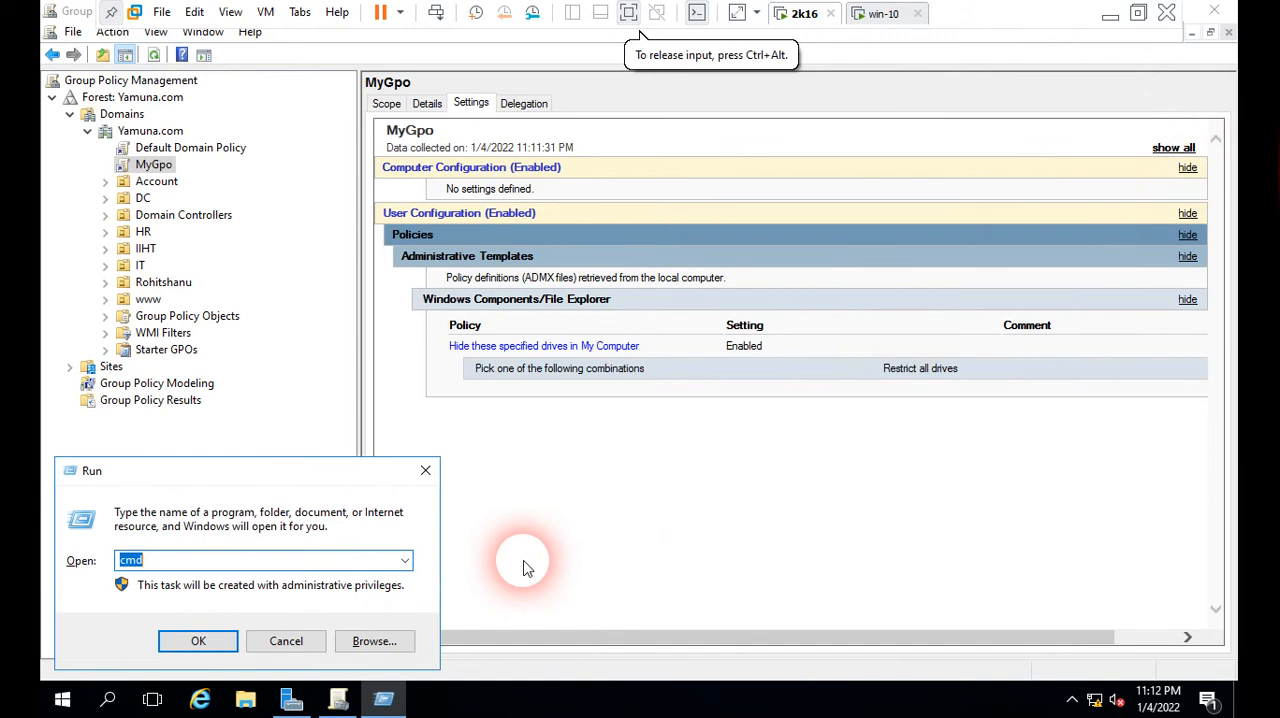
pyautogui.press('Return')
pyautogui.write('gpupdate /force')
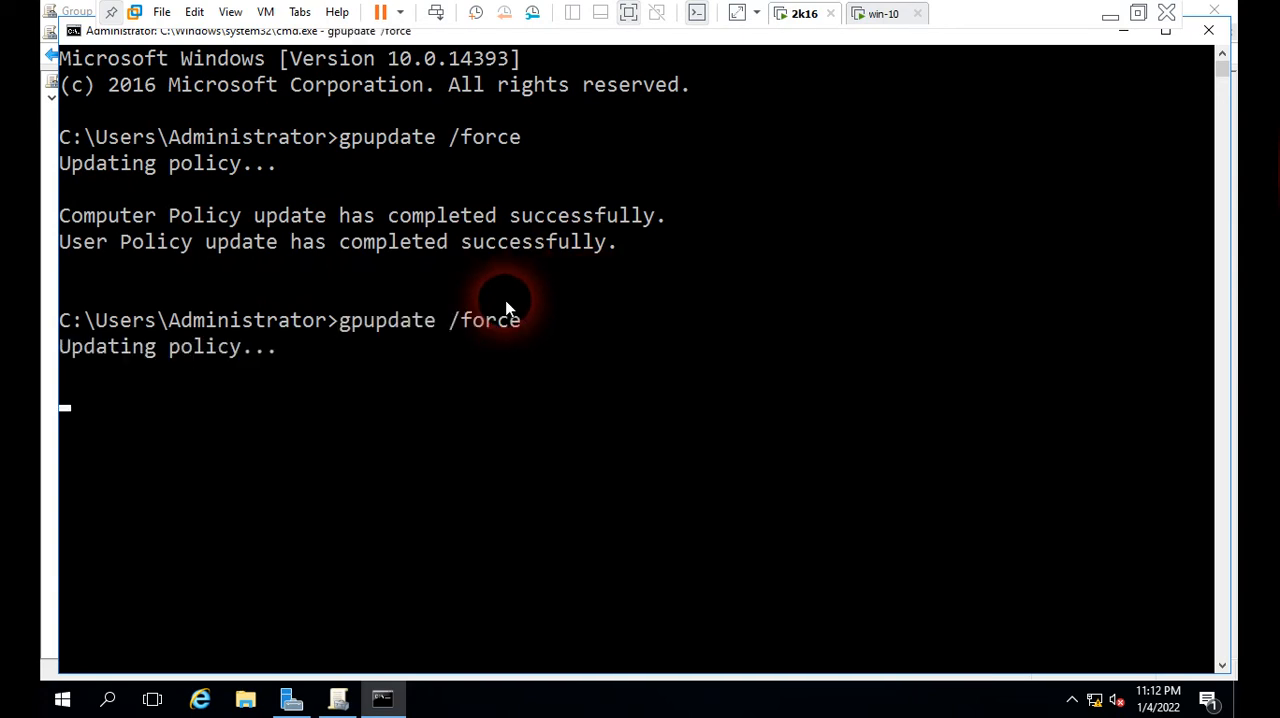
pyautogui.click(1124, 38)
# Step: Switch to the win-10 client, run gpupdate /force in a command prompt and move the prompt clear of the desktop icons
pyautogui.click(886, 15)
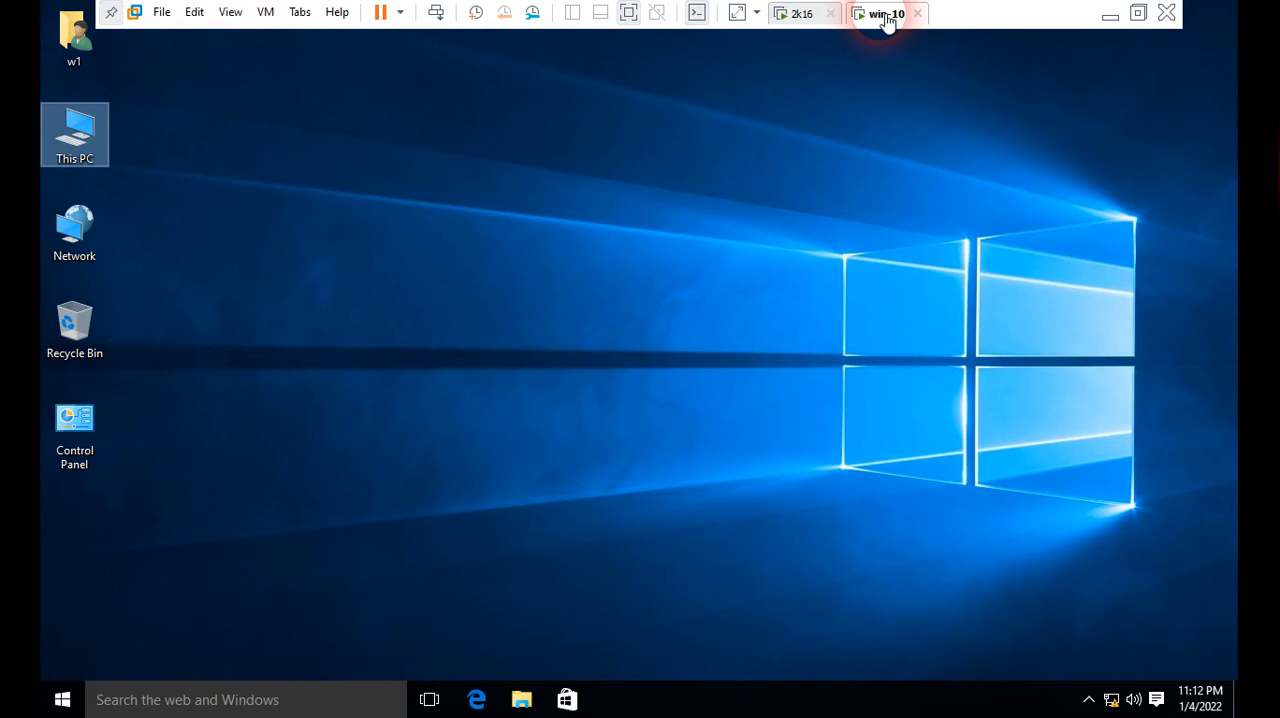
pyautogui.click(614, 236)
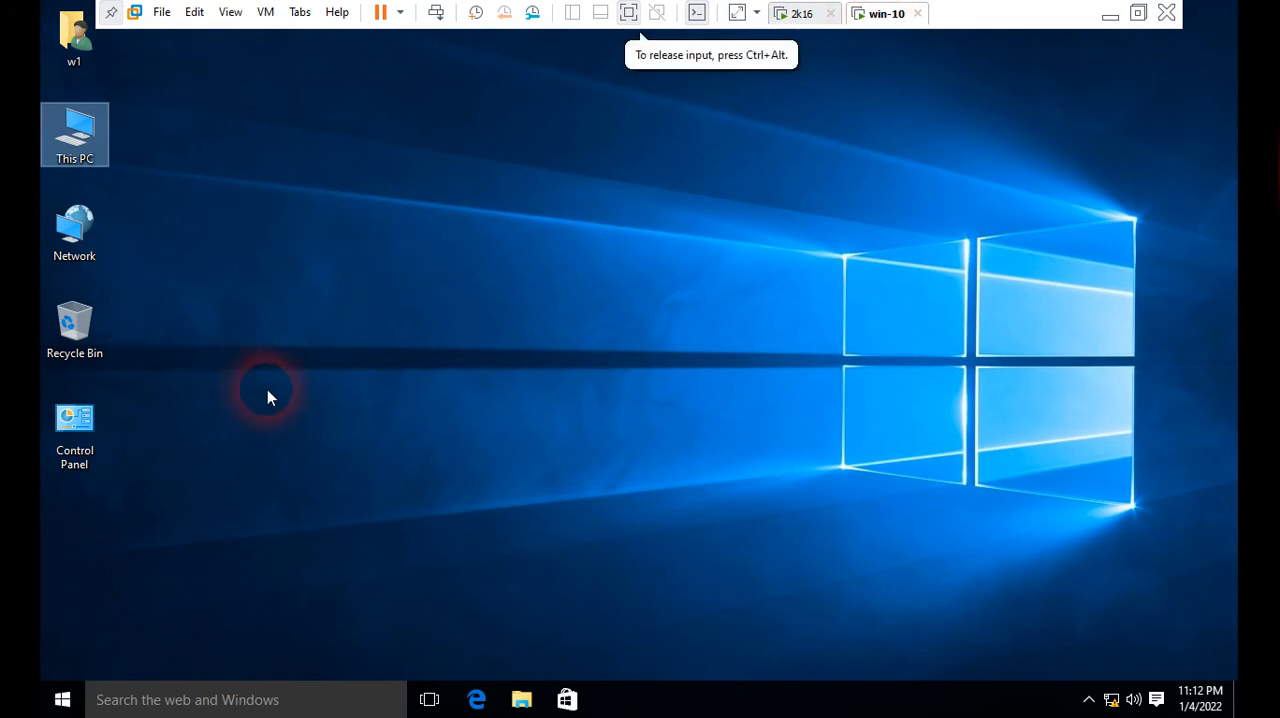
pyautogui.press('super+r')
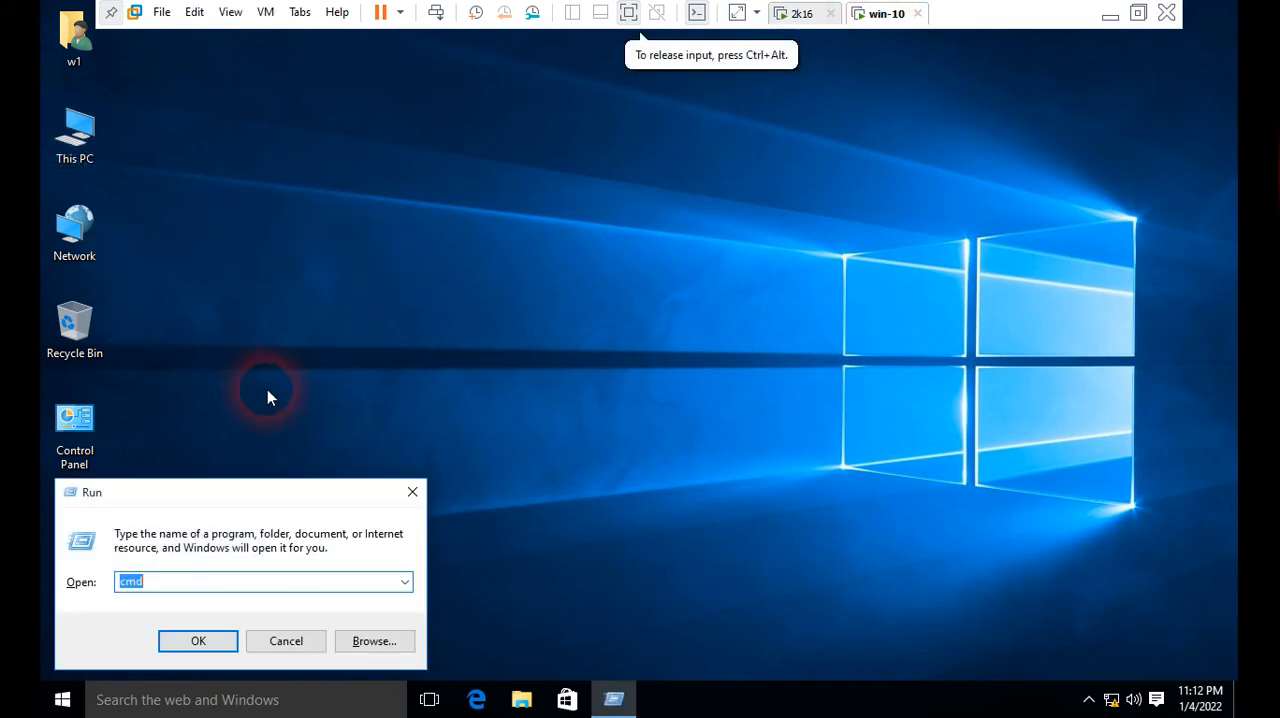
pyautogui.press('Return')
pyautogui.write('gpupdate /force')
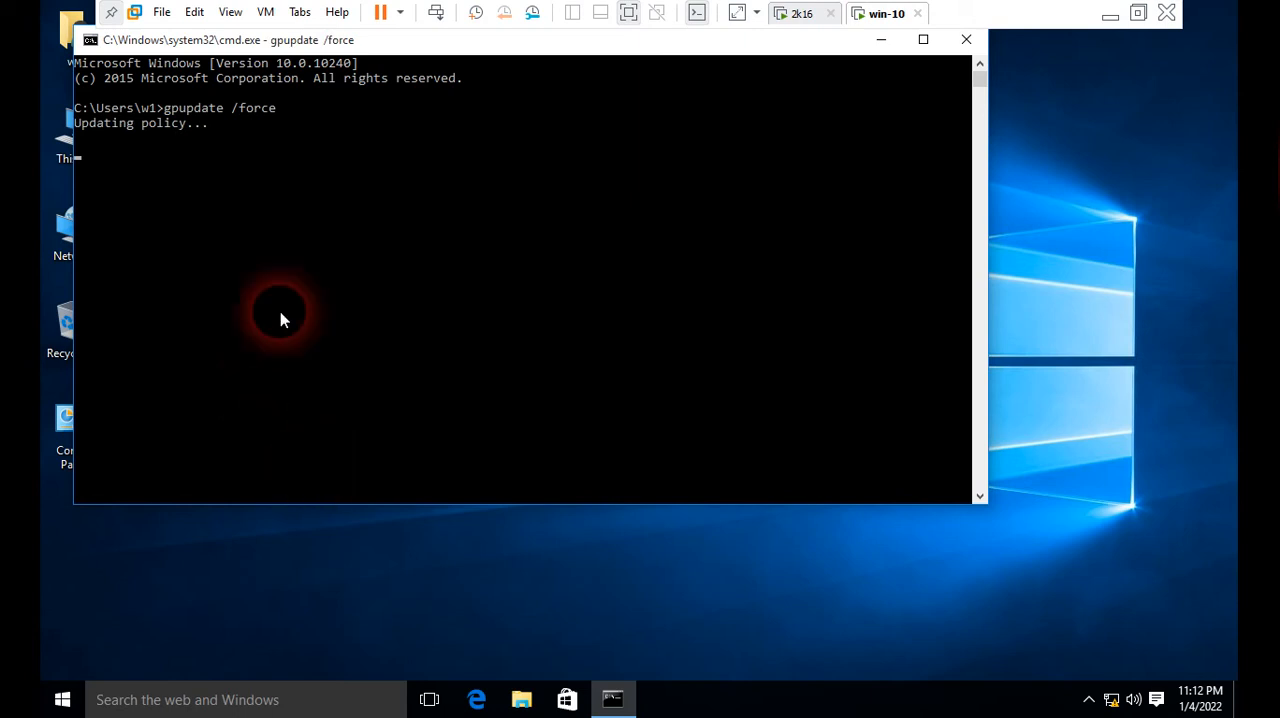
pyautogui.moveTo(479, 49); pyautogui.dragTo(608, 82)
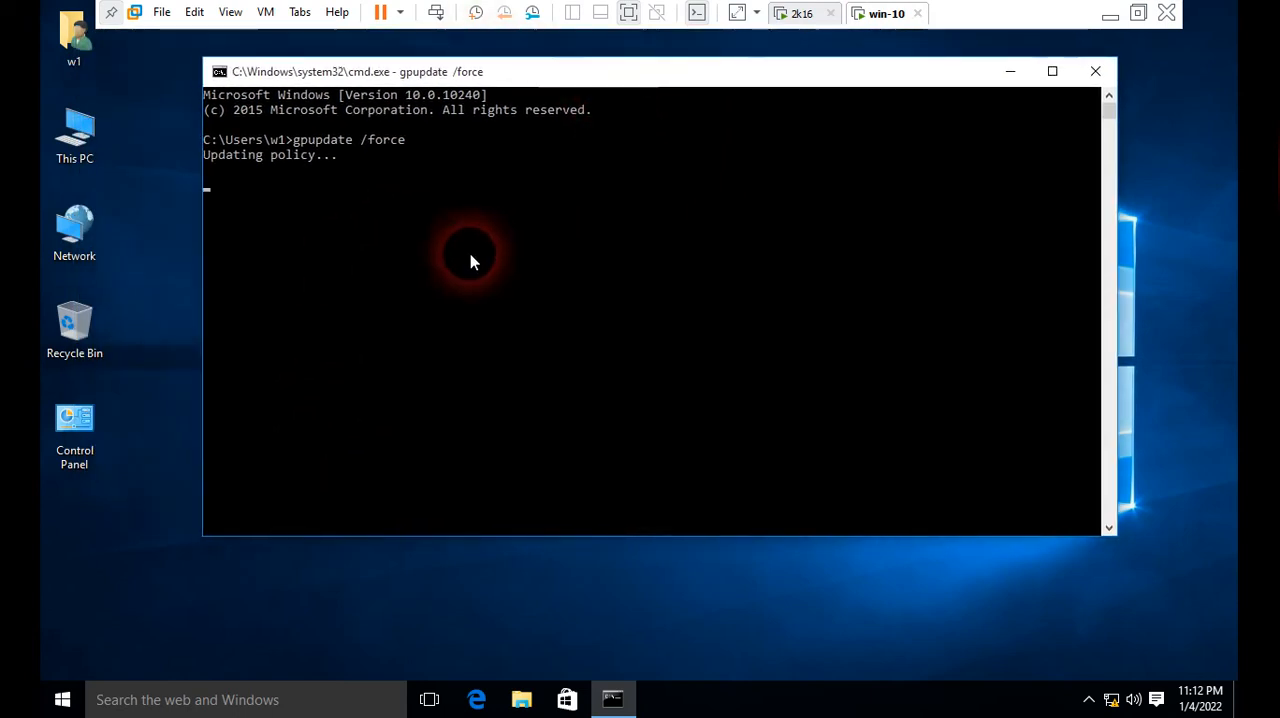
# Step: Open This PC on the client, check its navigation tree and contents for drives, and close the window
pyautogui.doubleClick(80, 150)
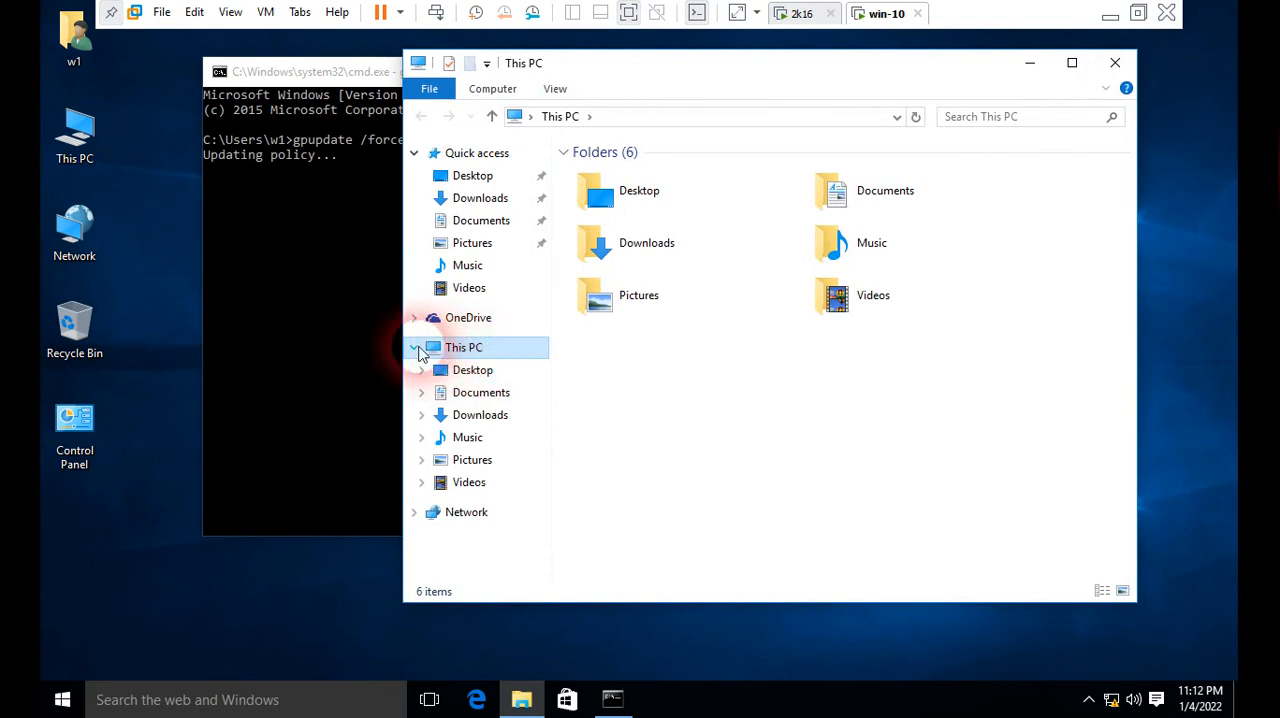
pyautogui.click(414, 347)
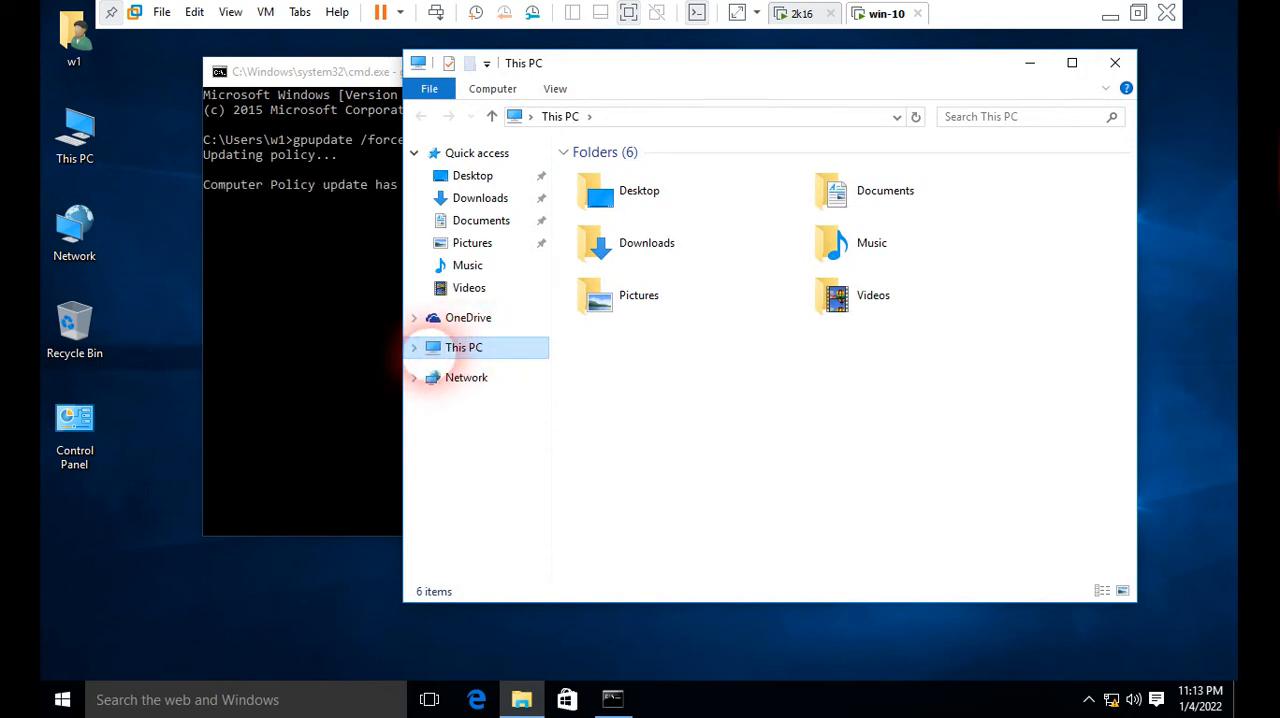
pyautogui.click(414, 347)
pyautogui.click(737, 447)
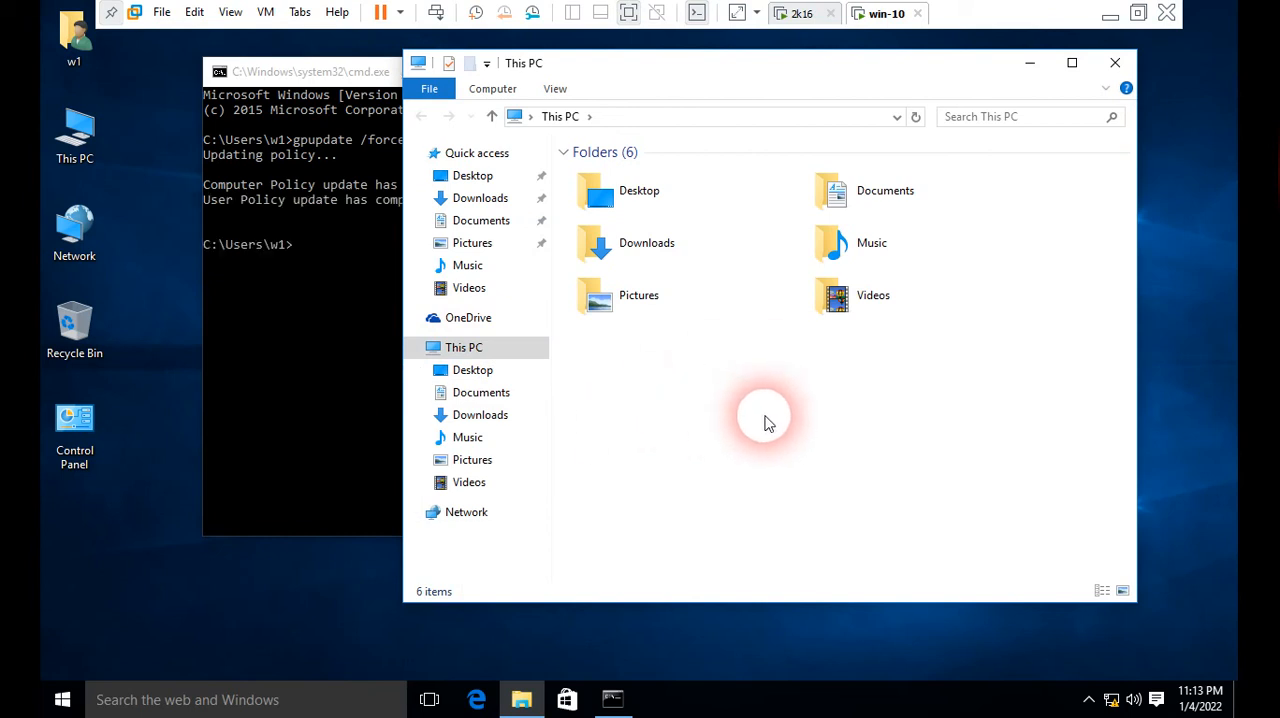
pyautogui.click(1115, 62)
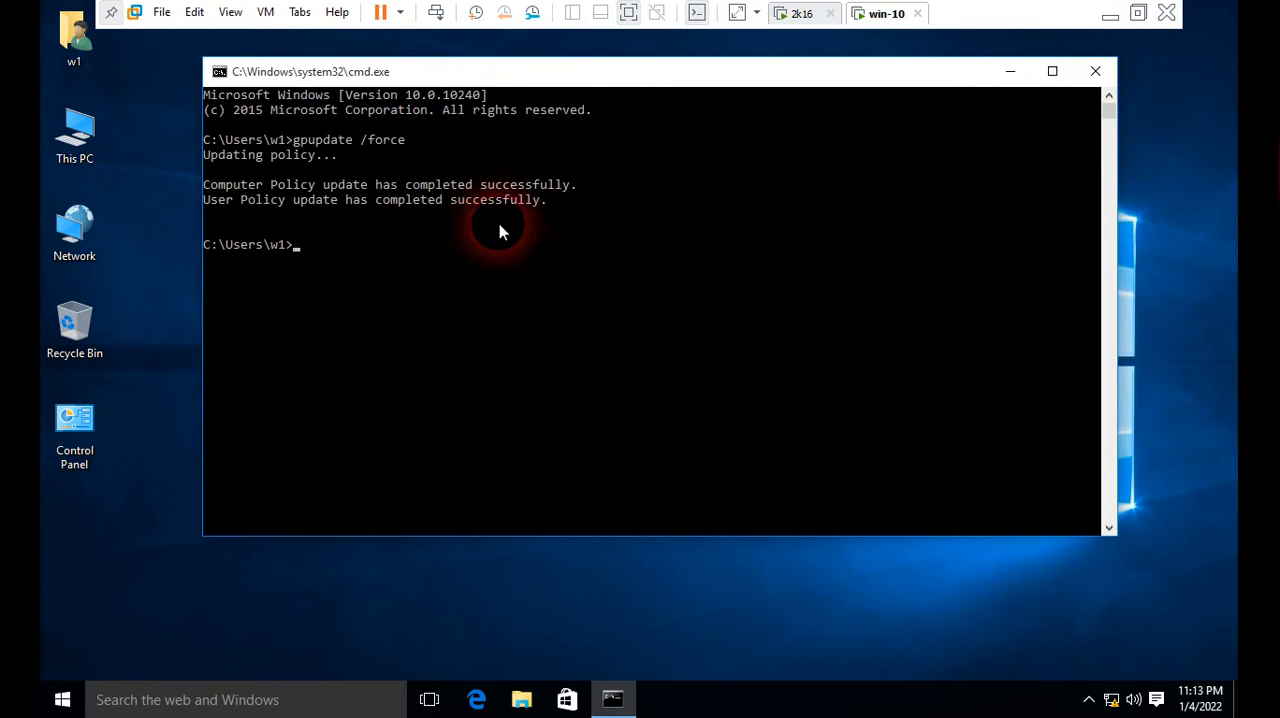
# Step: Minimize the command prompt and reopen This PC to recheck whether any drives are listed
pyautogui.click(1010, 71)
pyautogui.doubleClick(75, 140)
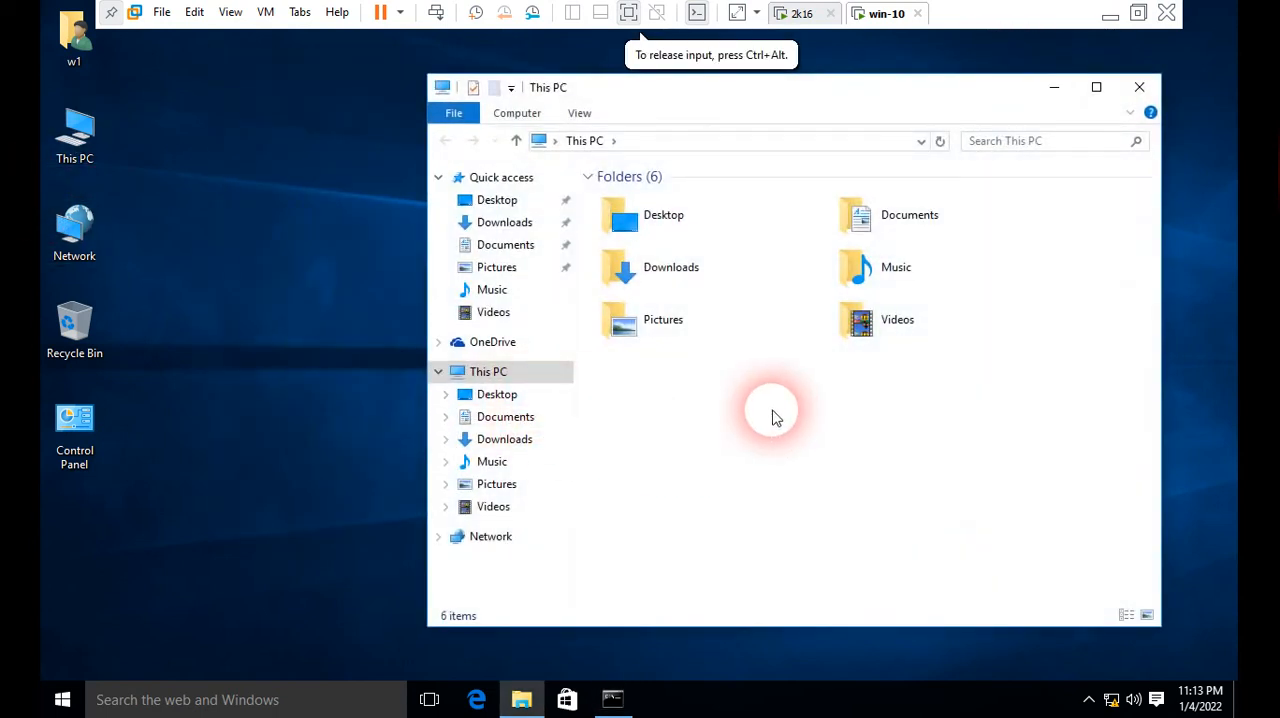
pyautogui.doubleClick(488, 374)
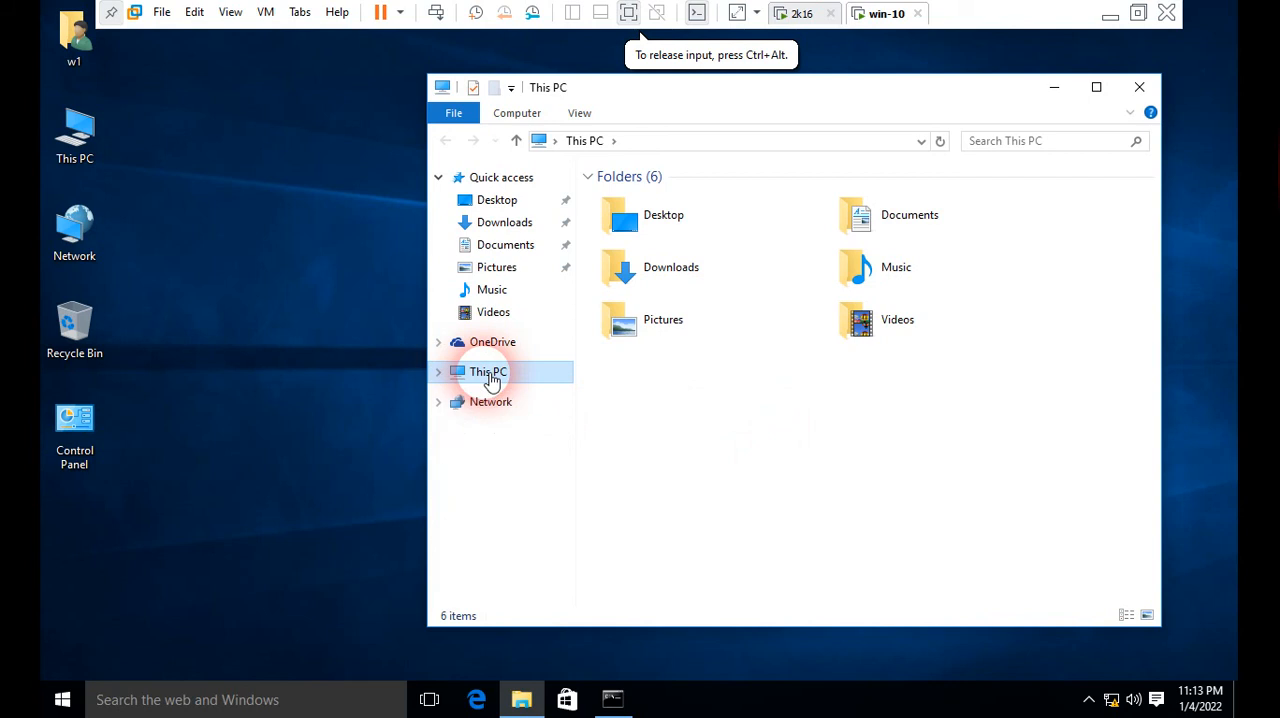
pyautogui.doubleClick(489, 376)
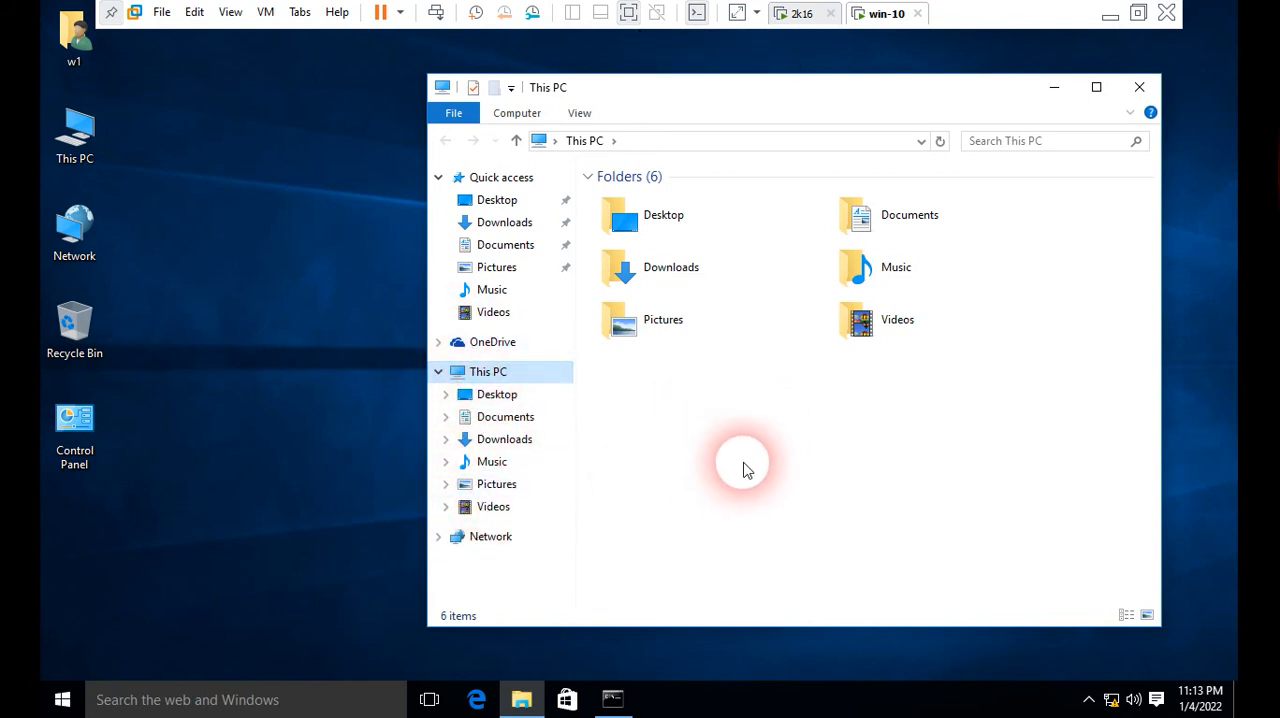
pyautogui.click(700, 463)
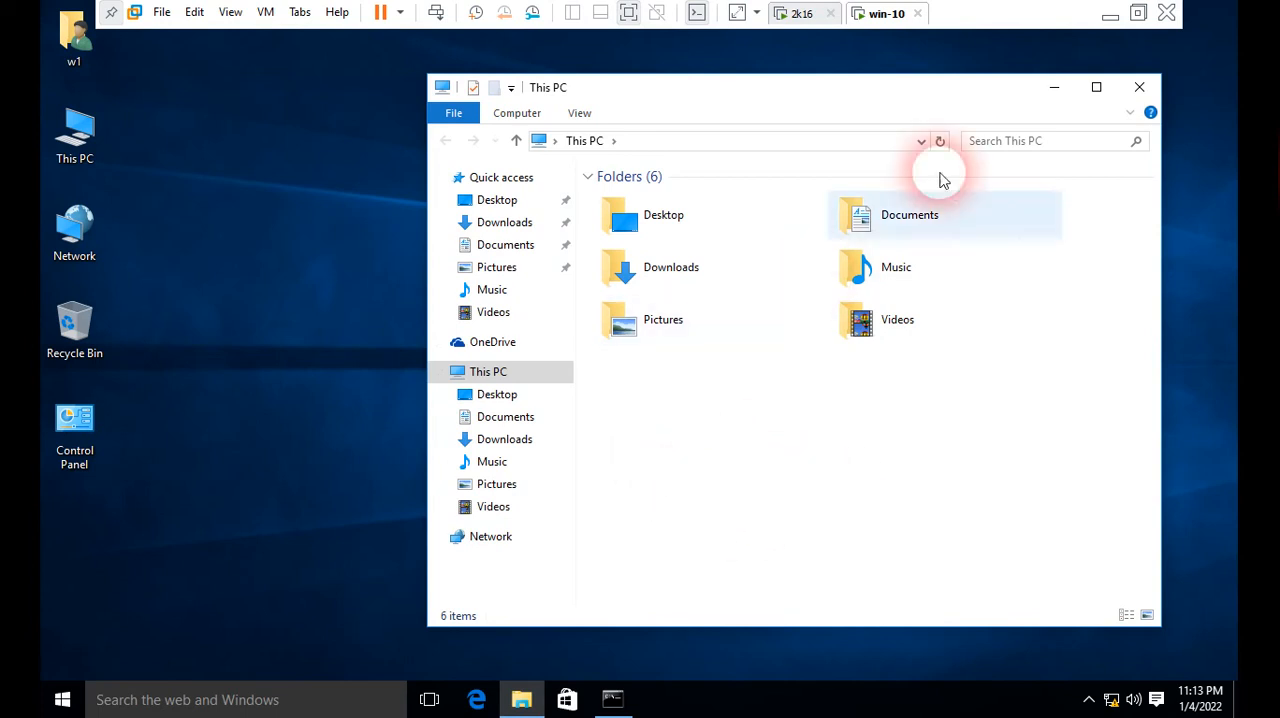
# Step: Return to the 2k16 server and examine the settings report of the WWW link under the www organizational unit
pyautogui.click(806, 16)
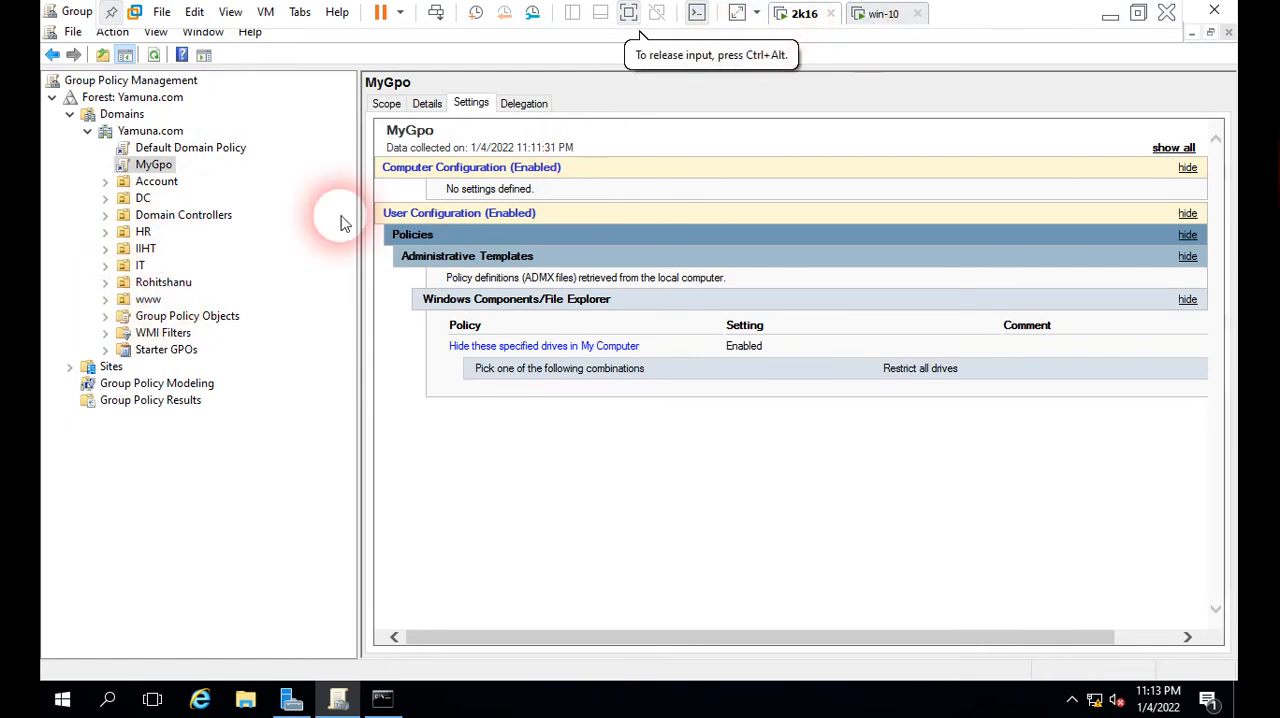
pyautogui.click(145, 300)
pyautogui.click(105, 300)
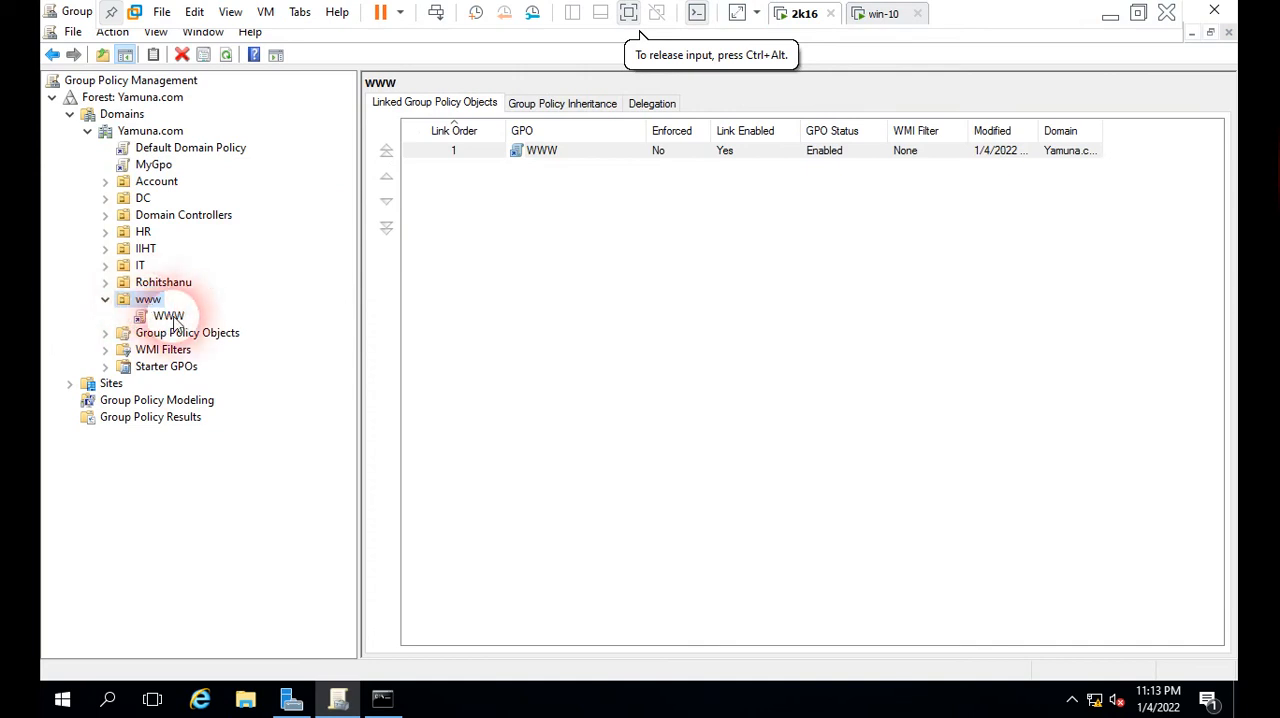
pyautogui.click(170, 317)
pyautogui.click(760, 387)
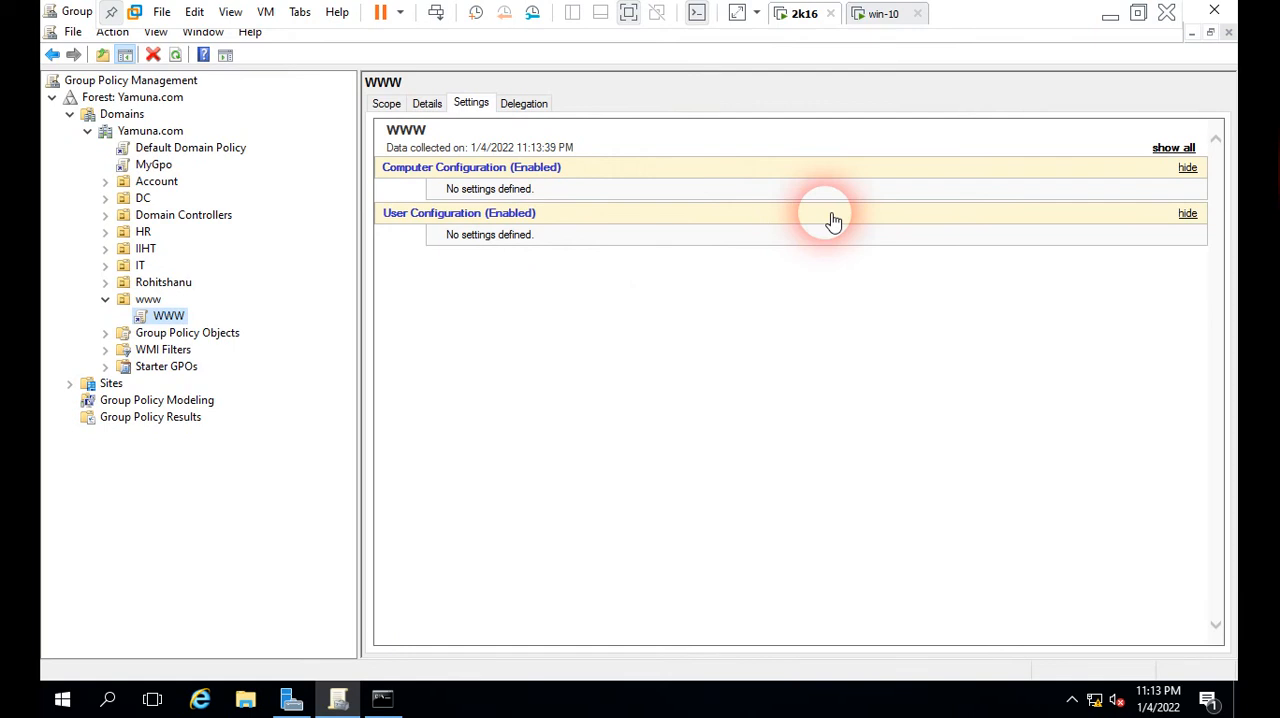
# Step: Collapse the www organizational unit and view the settings report of the domain-level MyGpo link
pyautogui.click(105, 299)
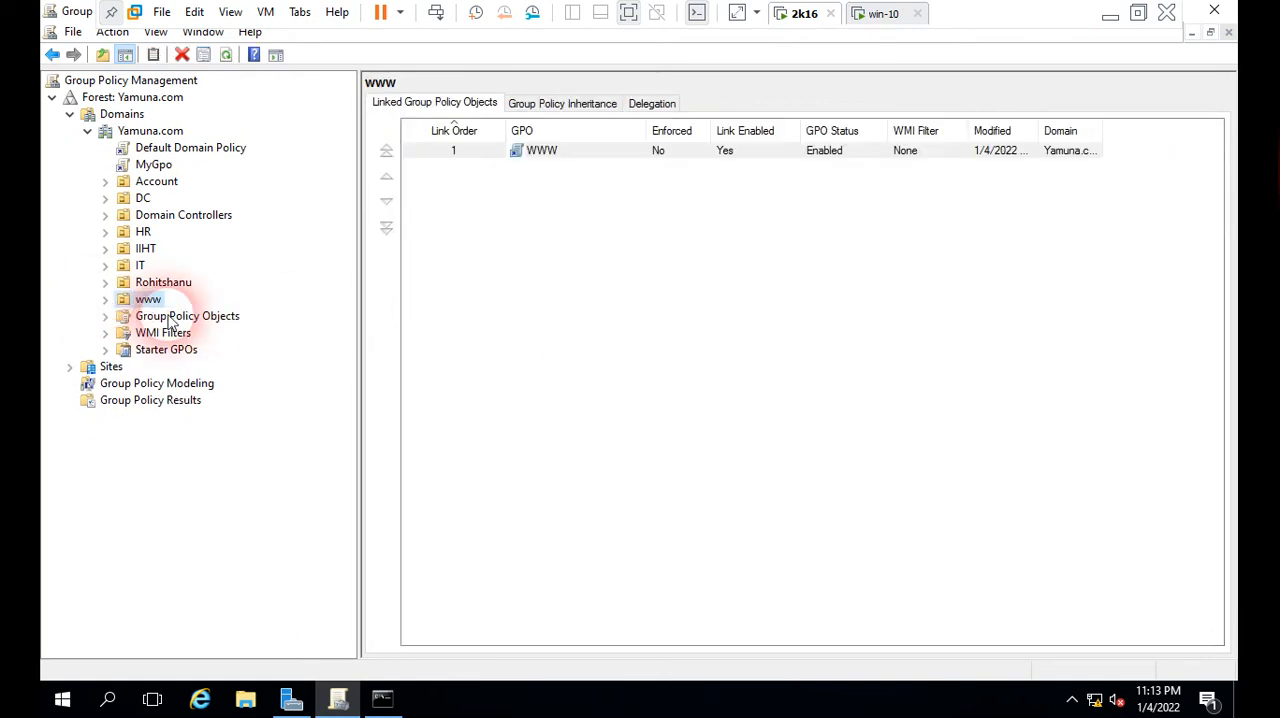
pyautogui.click(153, 164)
pyautogui.click(805, 281)
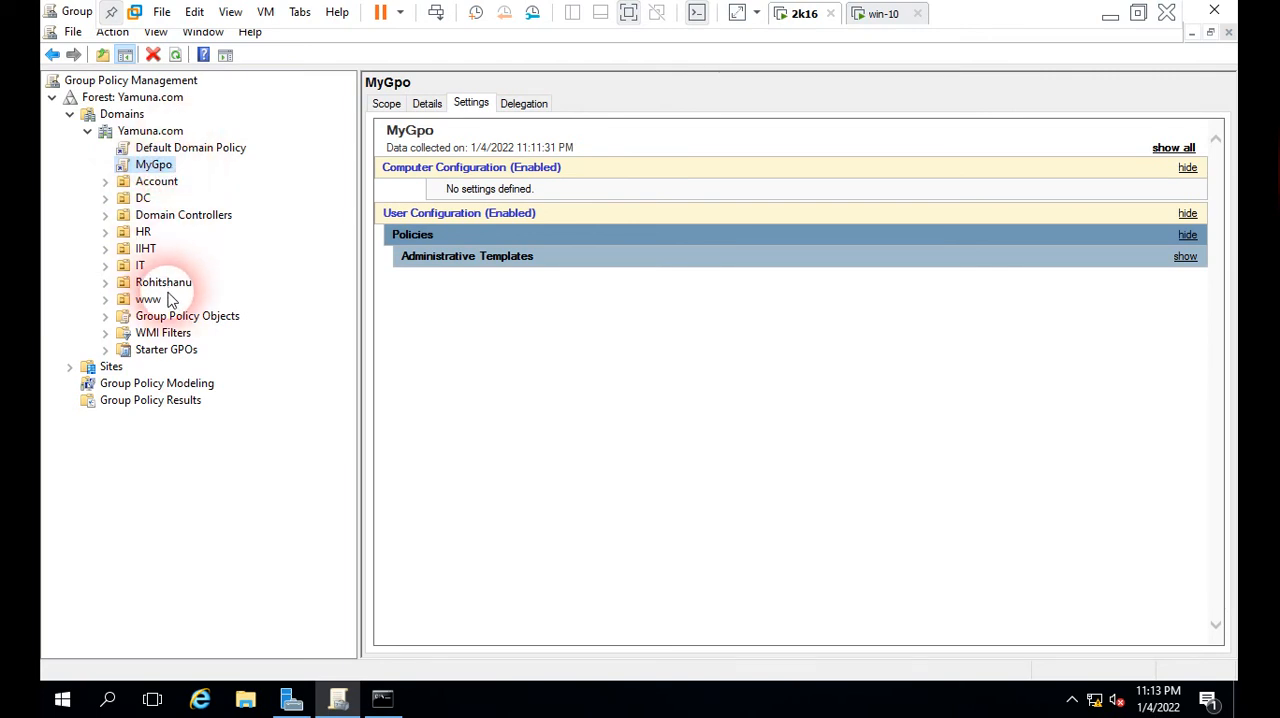
# Step: Leave full screen, switch to Paint and draw a red check mark on each side of the circled "Block Inheritance" text
pyautogui.click(1141, 16)
pyautogui.click(803, 699)
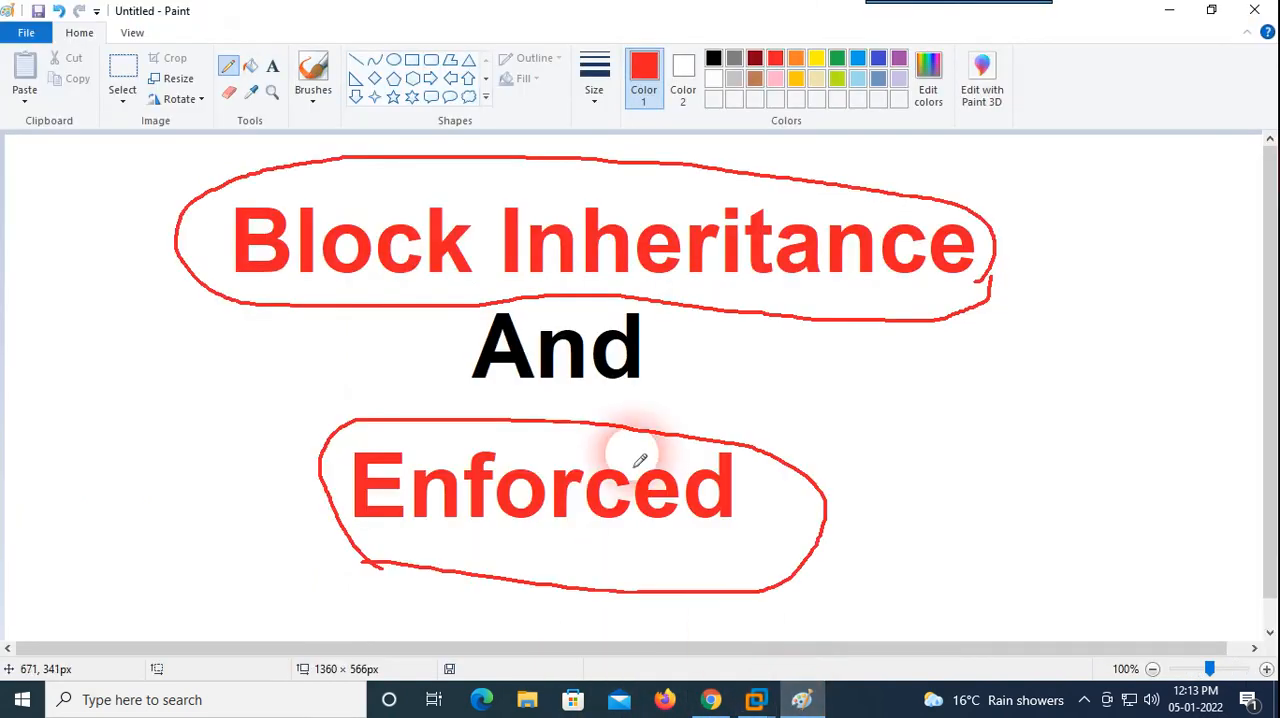
pyautogui.moveTo(80, 258)
pyautogui.mouseDown()
pyautogui.moveTo(114, 280)
pyautogui.moveTo(207, 218)
pyautogui.mouseUp()
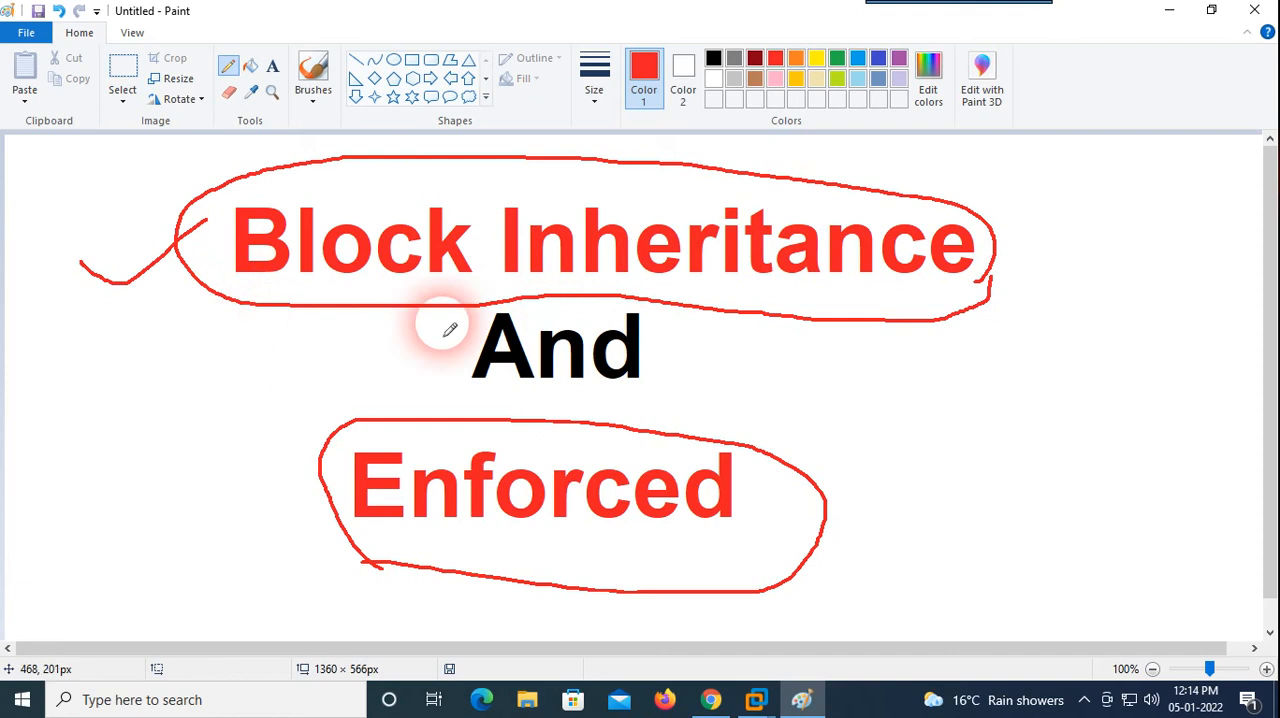
pyautogui.moveTo(1018, 275)
pyautogui.mouseDown()
pyautogui.moveTo(1046, 286)
pyautogui.moveTo(1087, 257)
pyautogui.mouseUp()
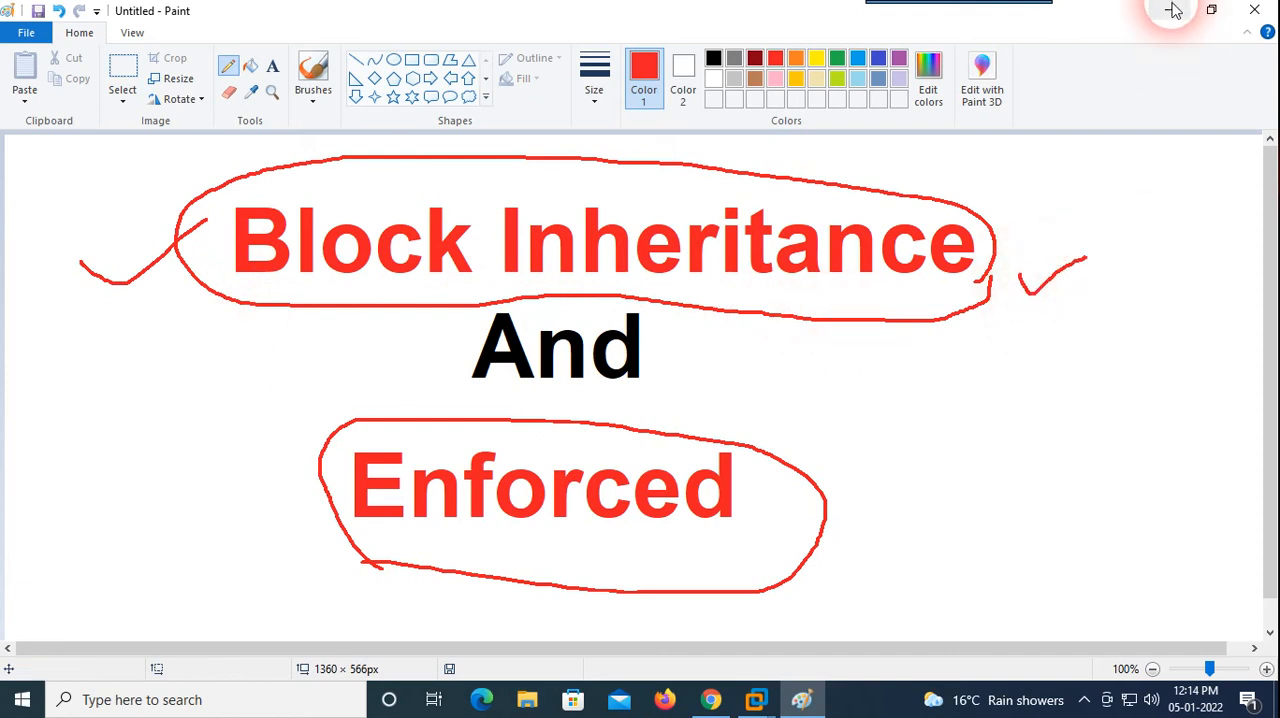
# Step: Switch back to the 2k16 virtual machine in full screen and display the GPOs linked to the expanded www organizational unit
pyautogui.moveTo(757, 695)
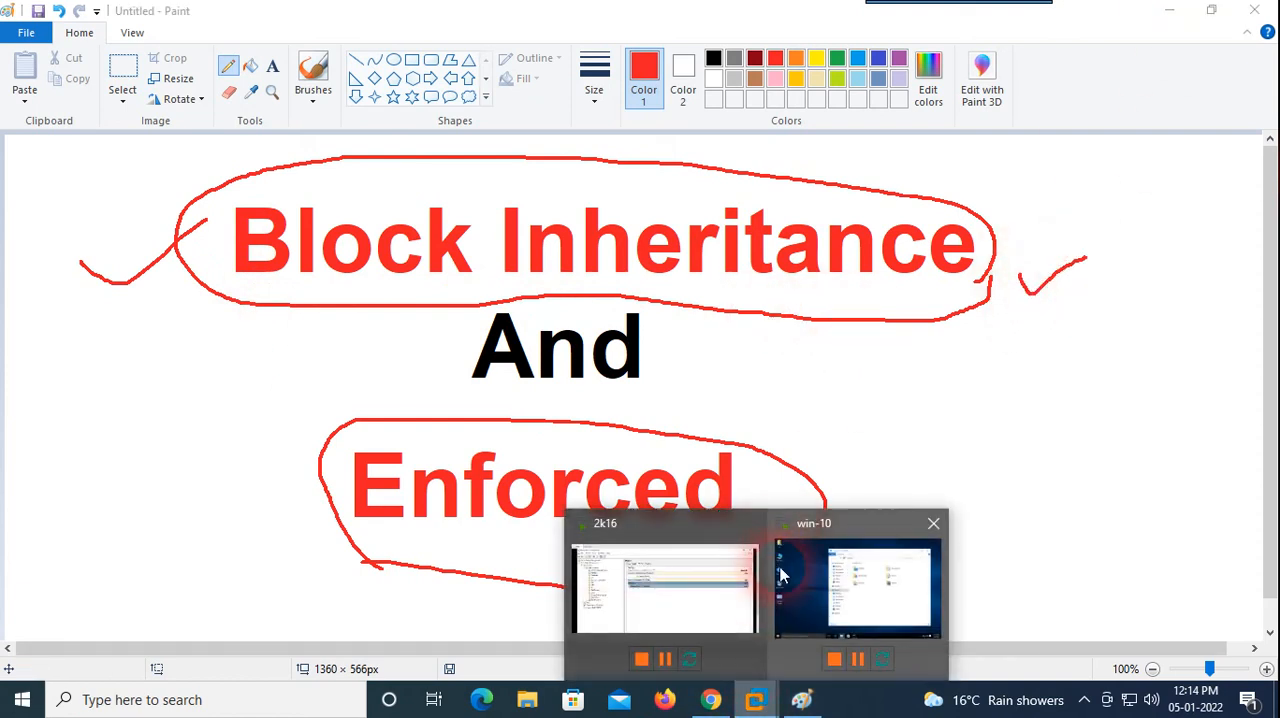
pyautogui.click(763, 600)
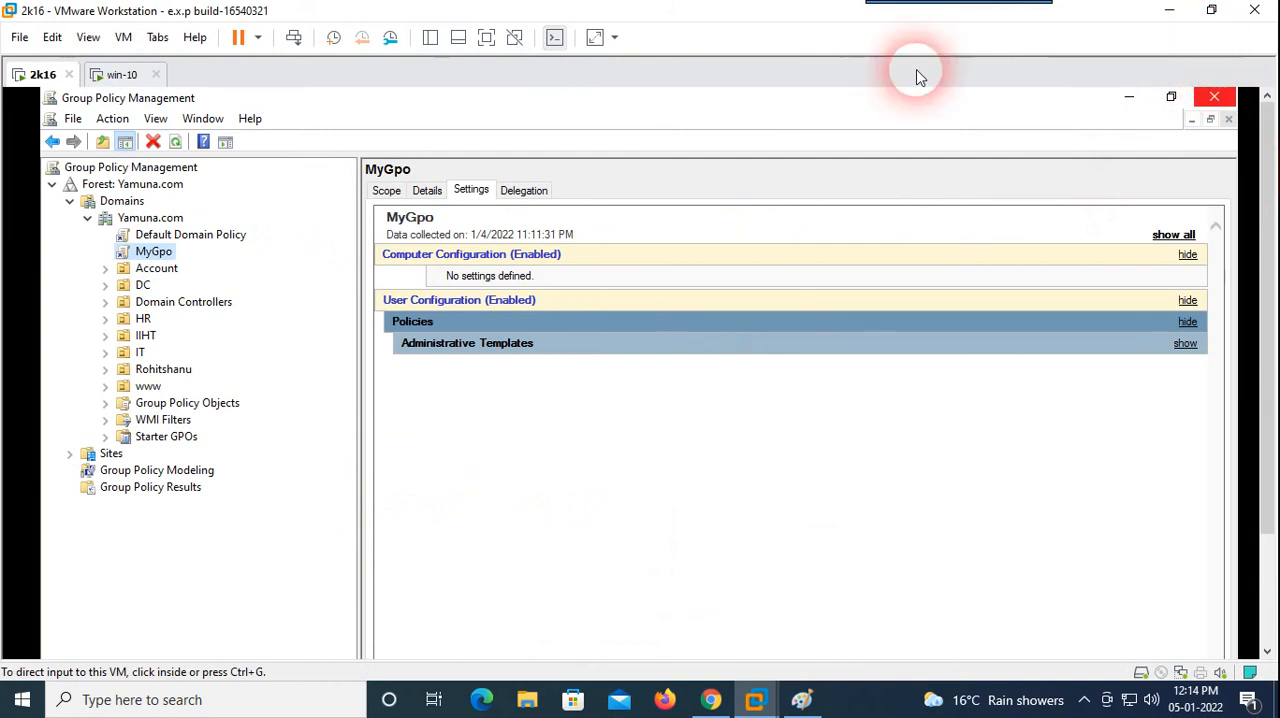
pyautogui.click(487, 40)
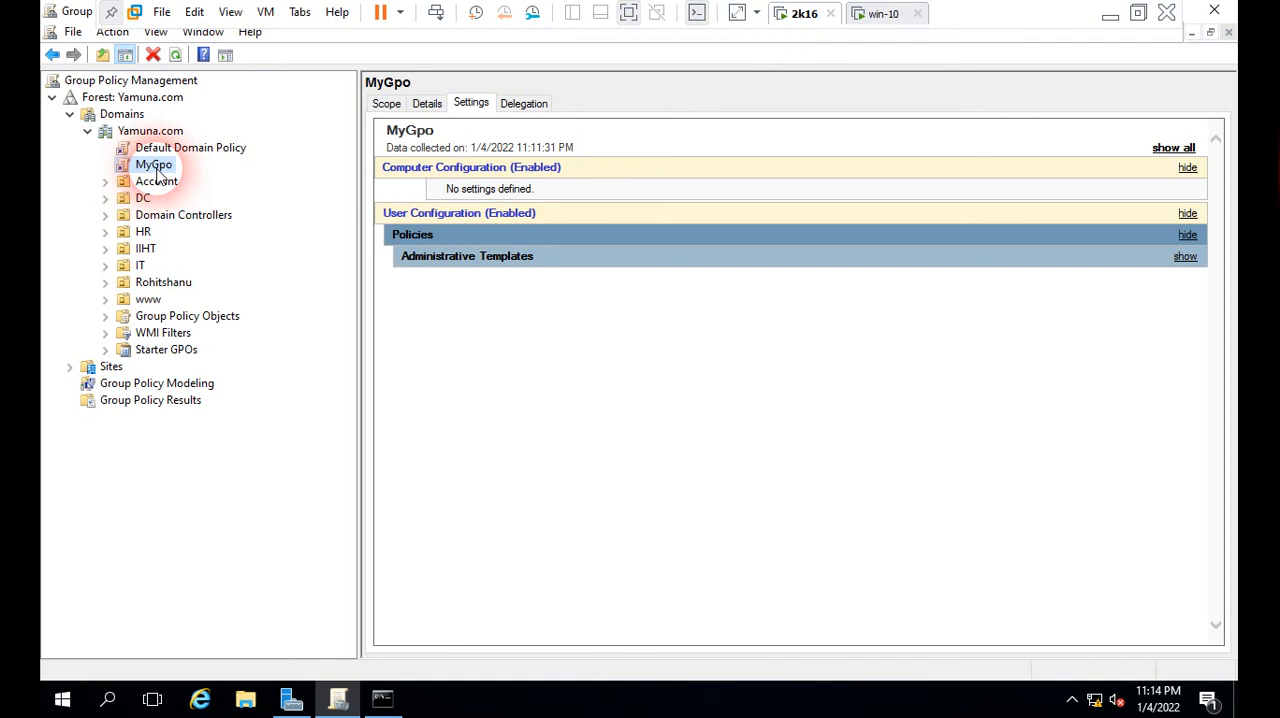
pyautogui.click(105, 299)
pyautogui.click(148, 299)
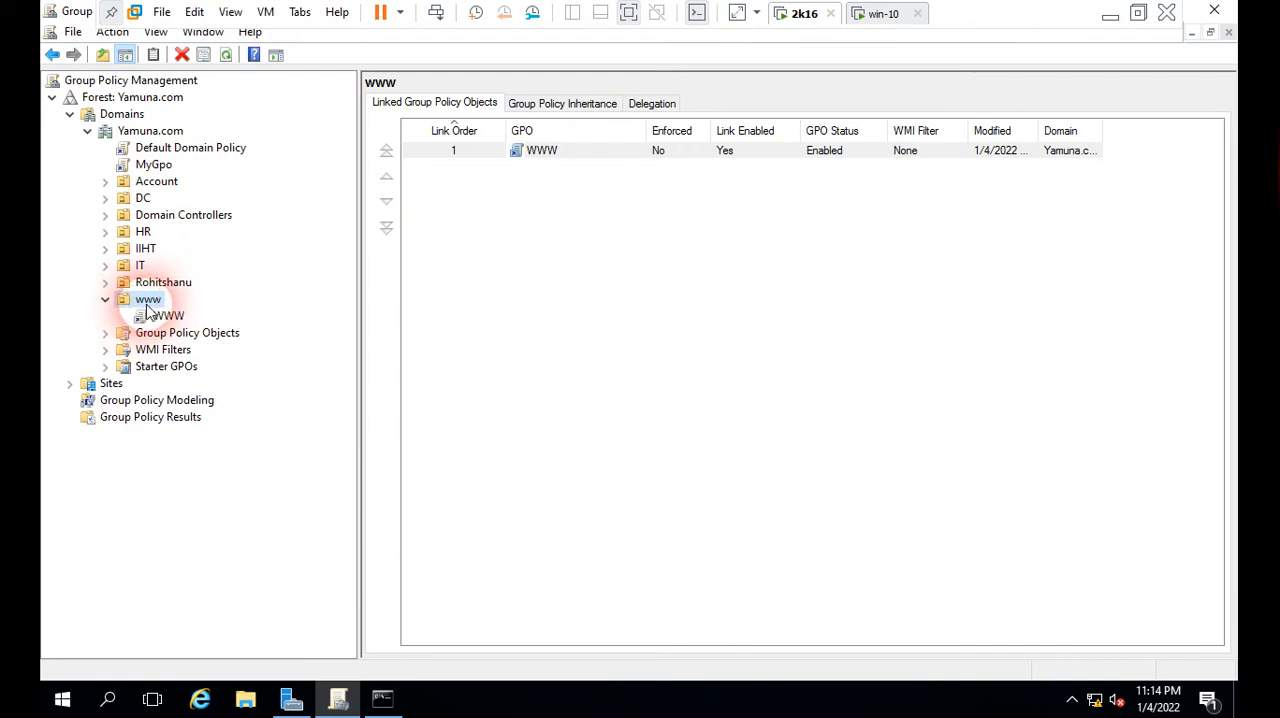
# Step: Switch to the win-10 client, close and reopen This PC to check for drives, and close it again
pyautogui.click(883, 14)
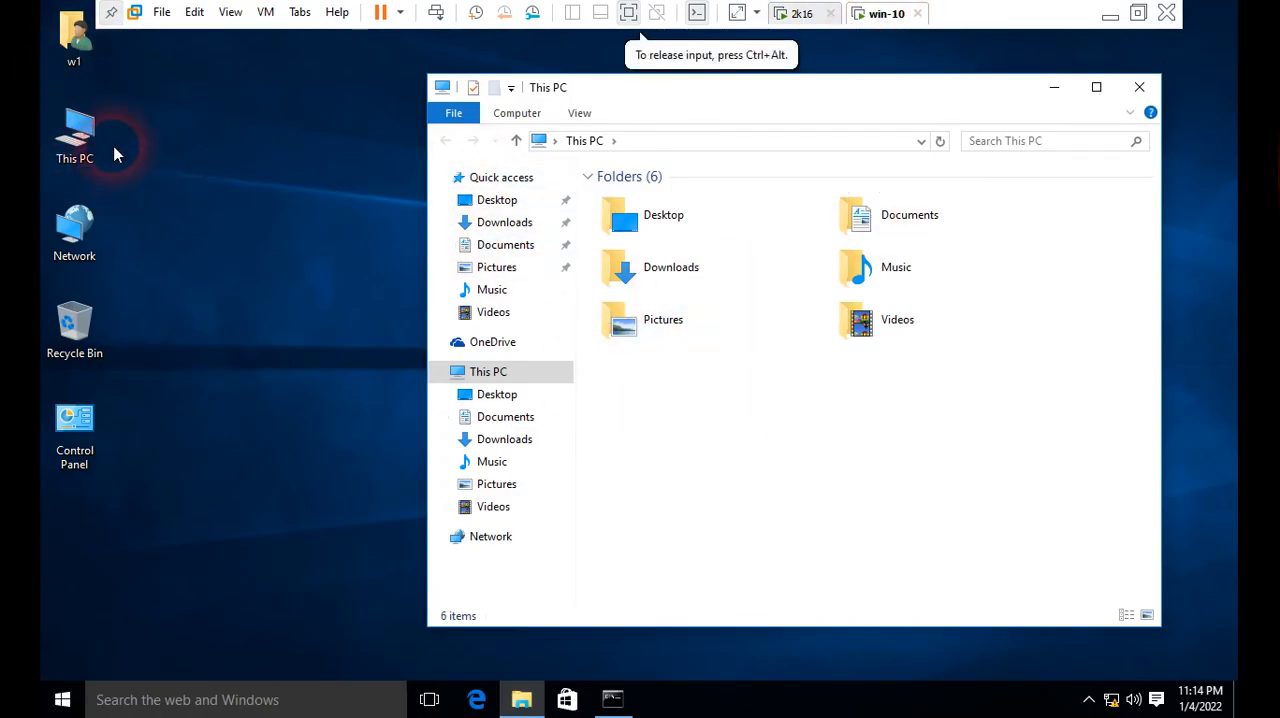
pyautogui.click(70, 123)
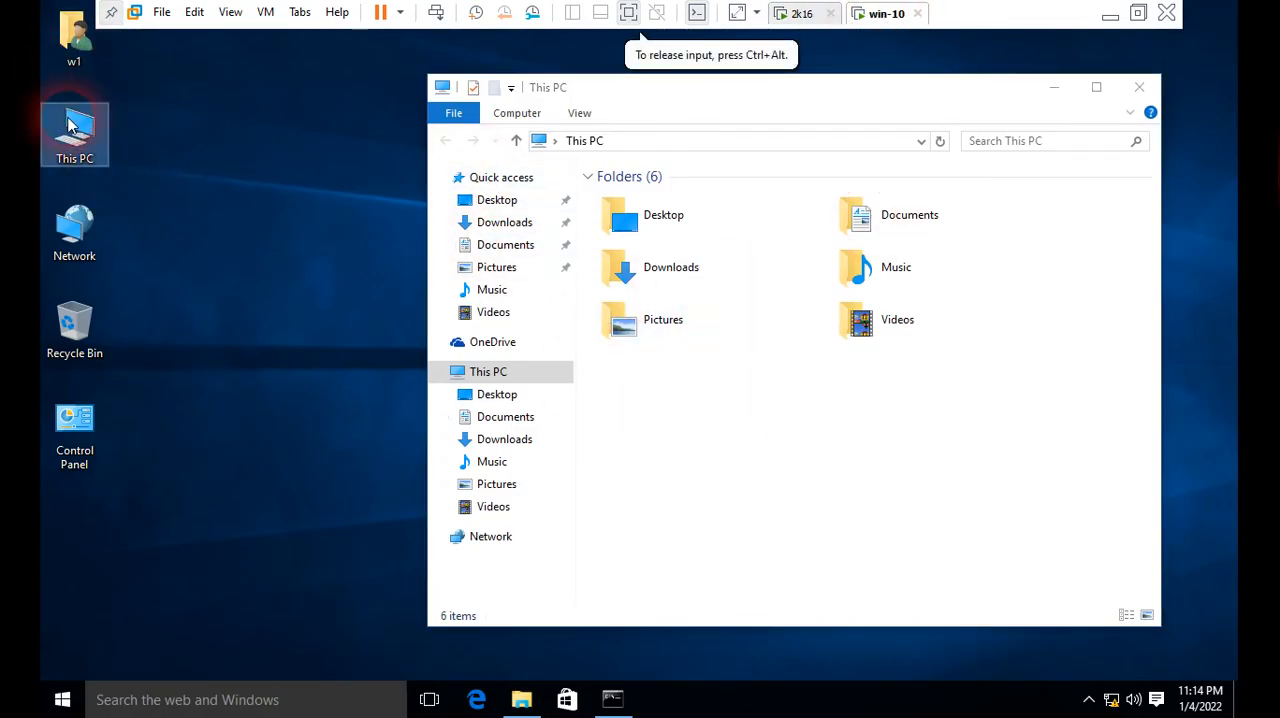
pyautogui.click(1139, 87)
pyautogui.doubleClick(73, 125)
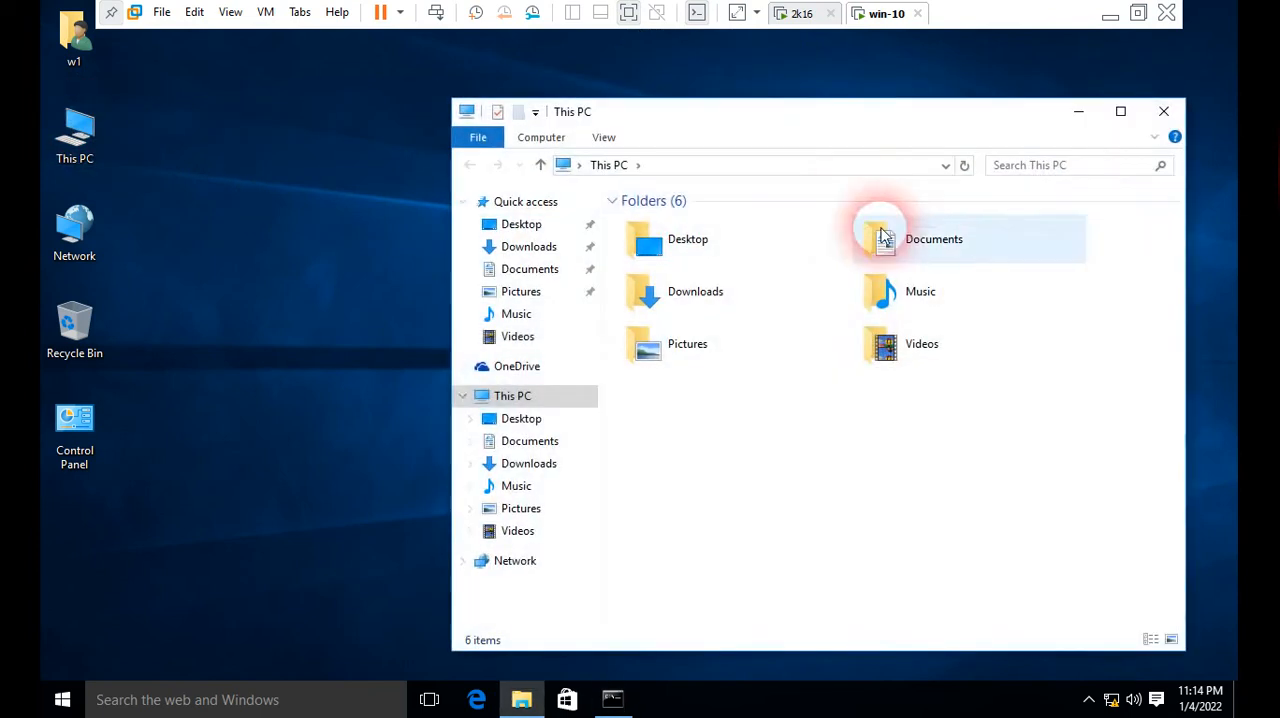
pyautogui.click(1164, 113)
# Step: Return to the 2k16 server and enable Block Inheritance on the www organizational unit
pyautogui.click(804, 18)
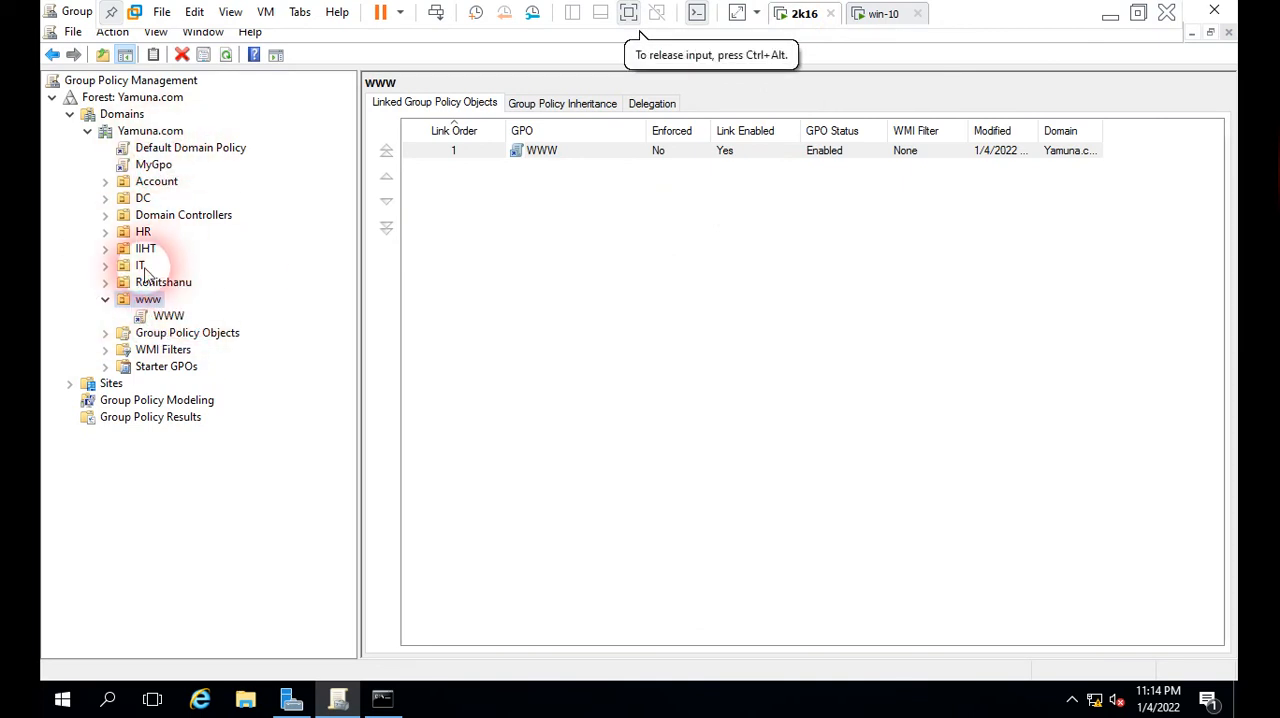
pyautogui.rightClick(155, 308)
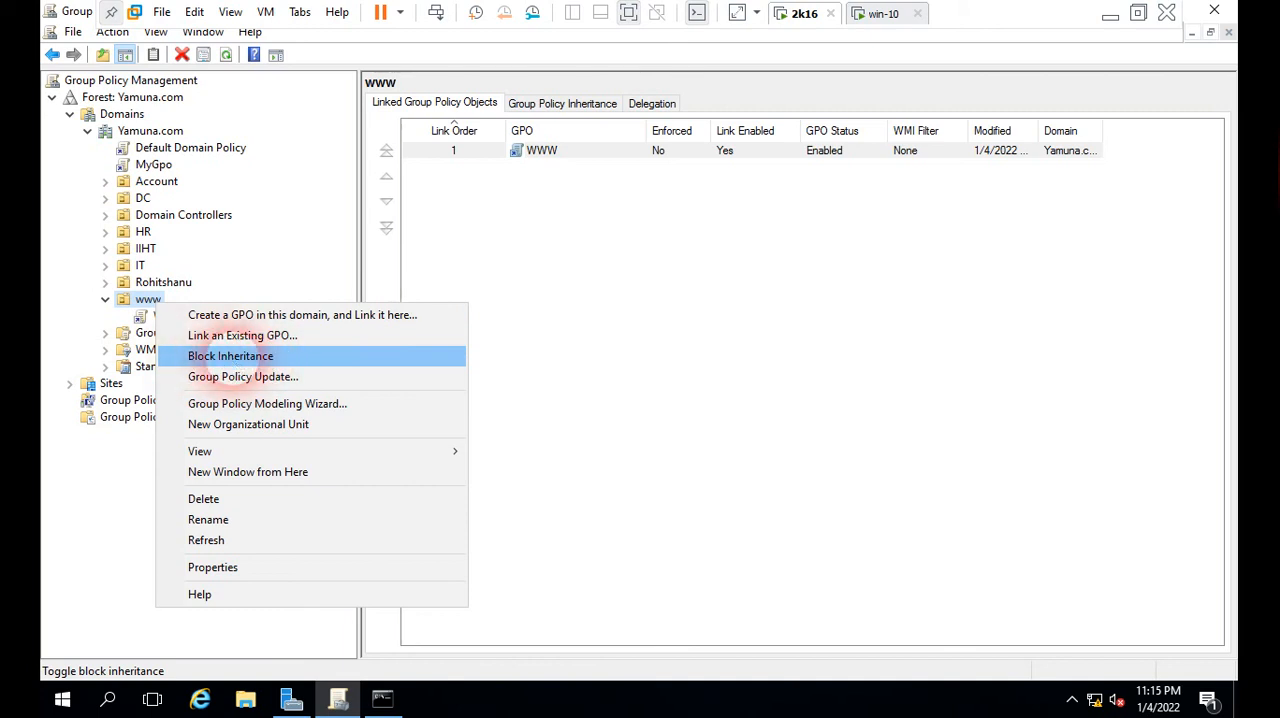
pyautogui.click(238, 360)
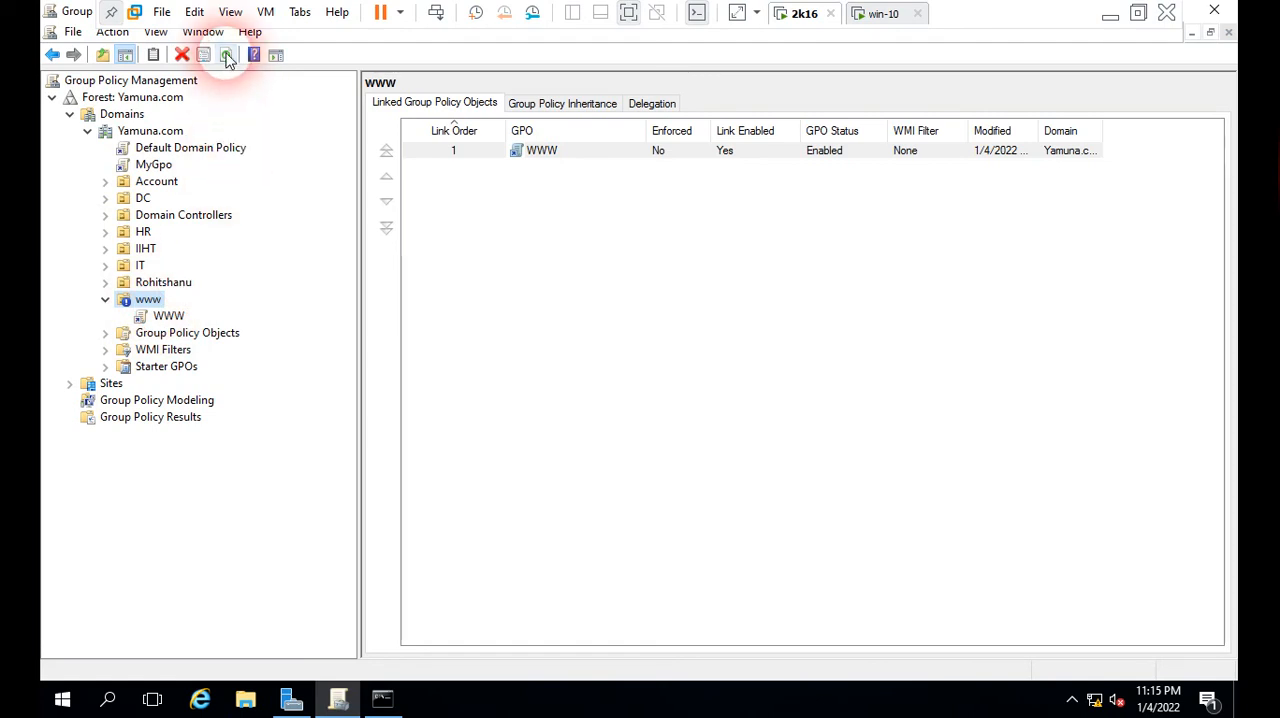
# Step: Run gpupdate /force in the command prompt on the 2k16 server and again on the win-10 client
pyautogui.click(382, 698)
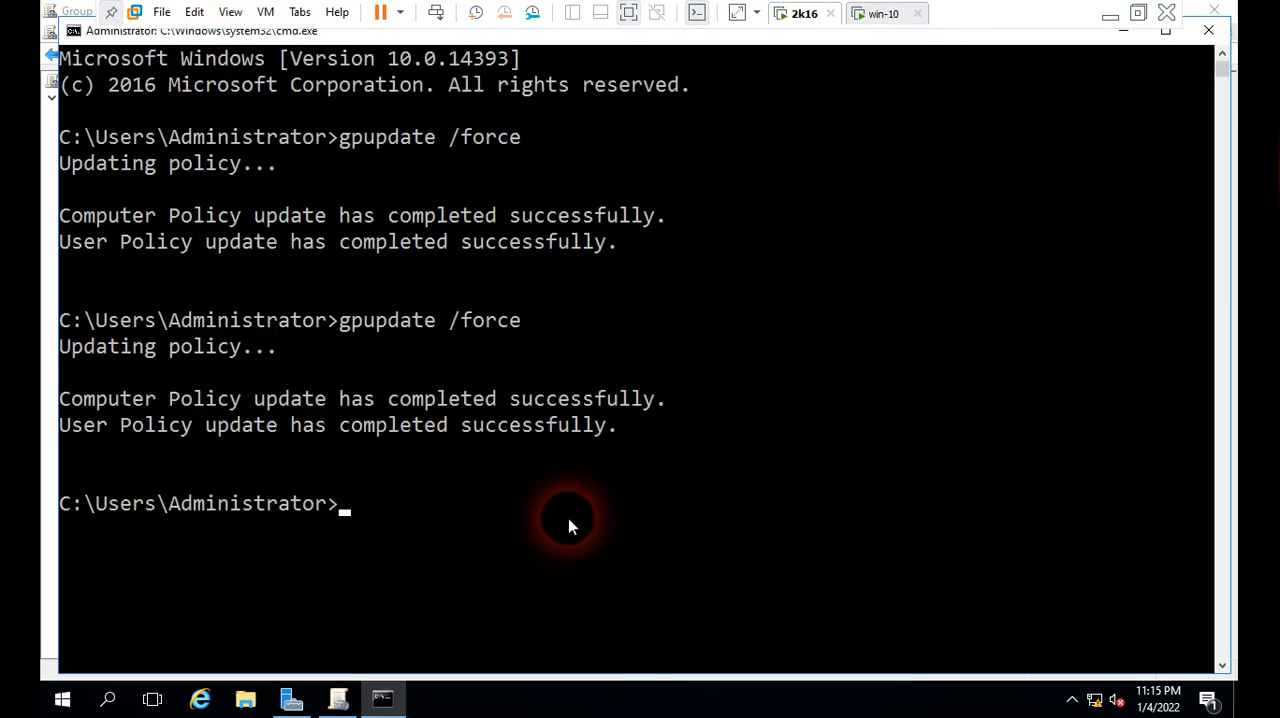
pyautogui.press('Up')
pyautogui.press('Return')
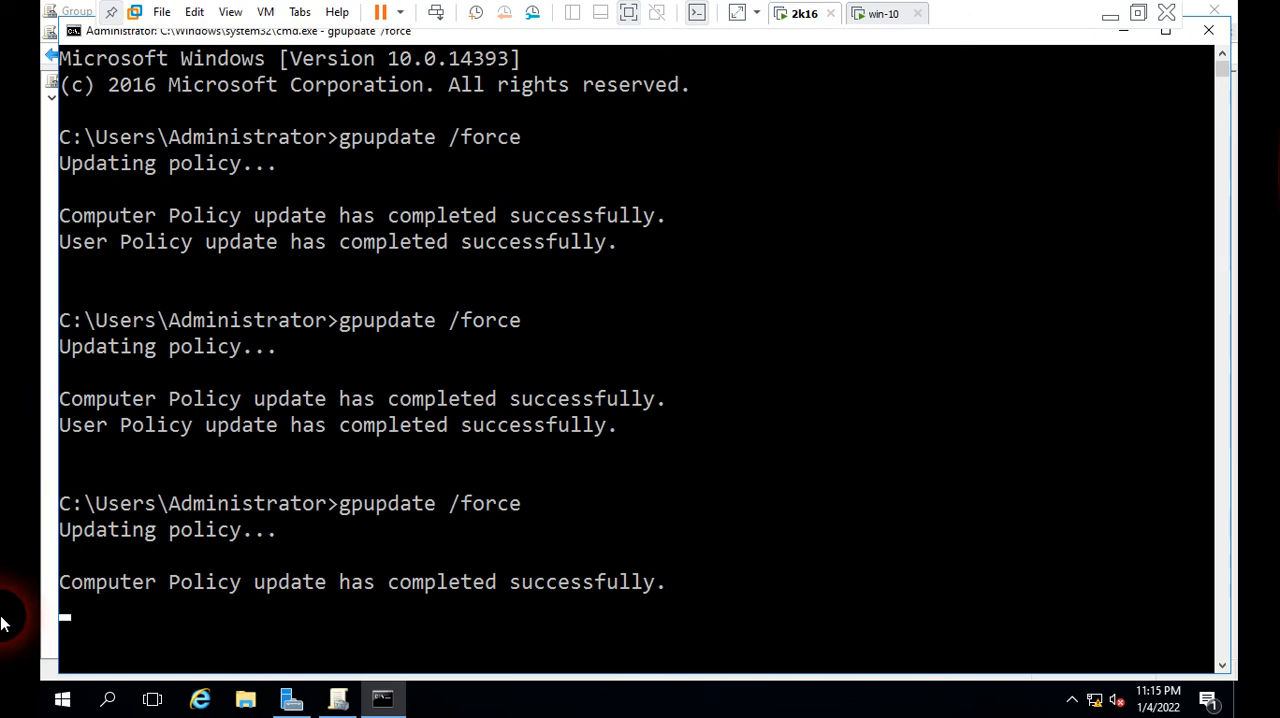
pyautogui.click(424, 545)
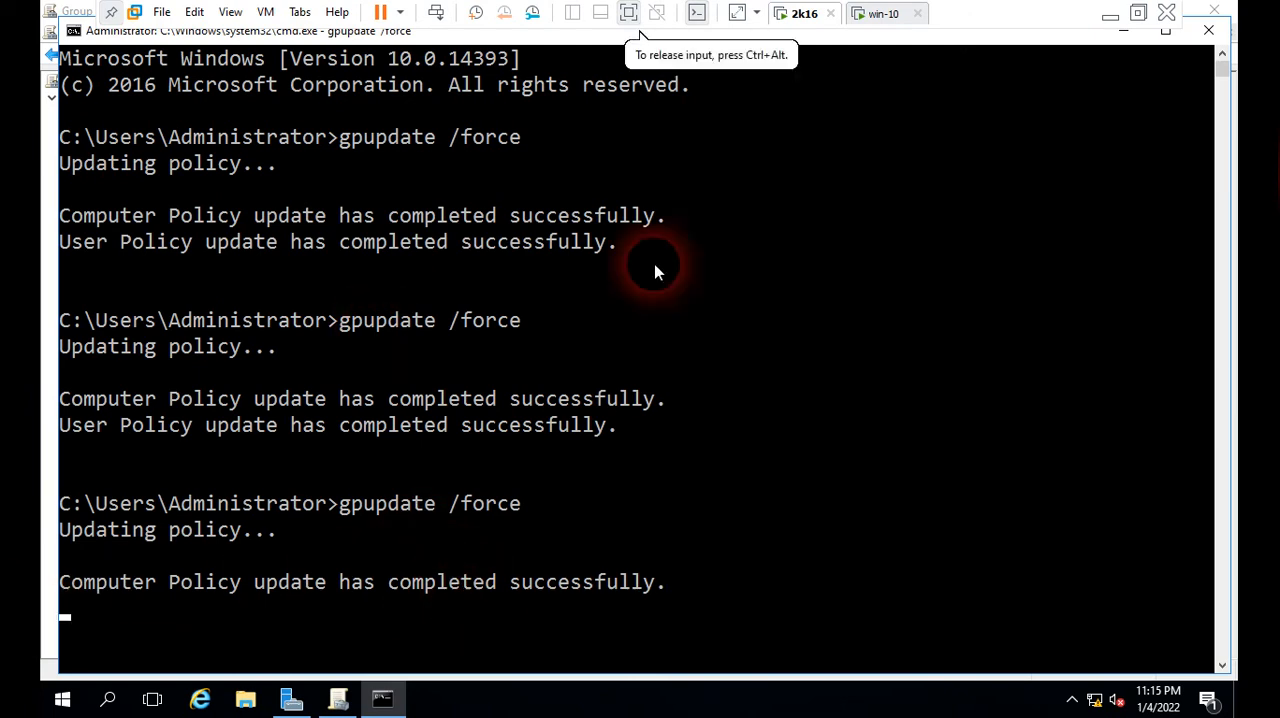
pyautogui.click(890, 15)
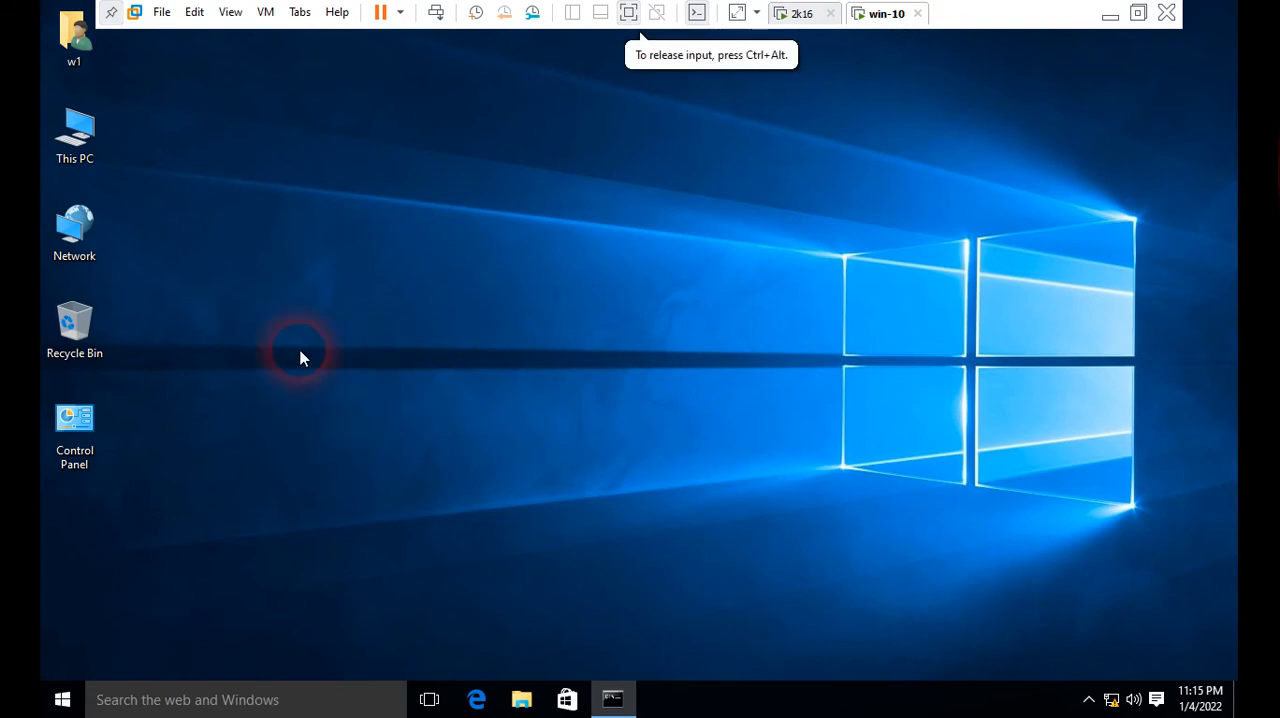
pyautogui.click(626, 697)
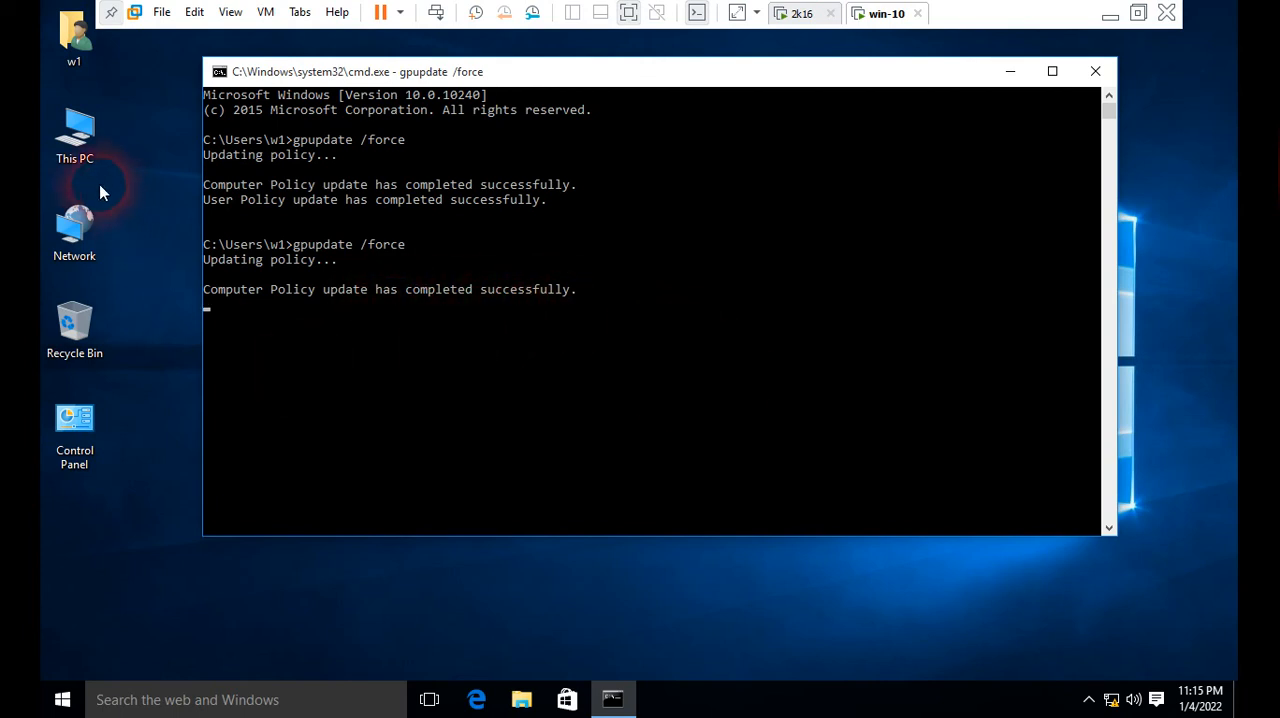
# Step: Open This PC on the win-10 client to check for drives, then minimize the command prompt
pyautogui.doubleClick(76, 135)
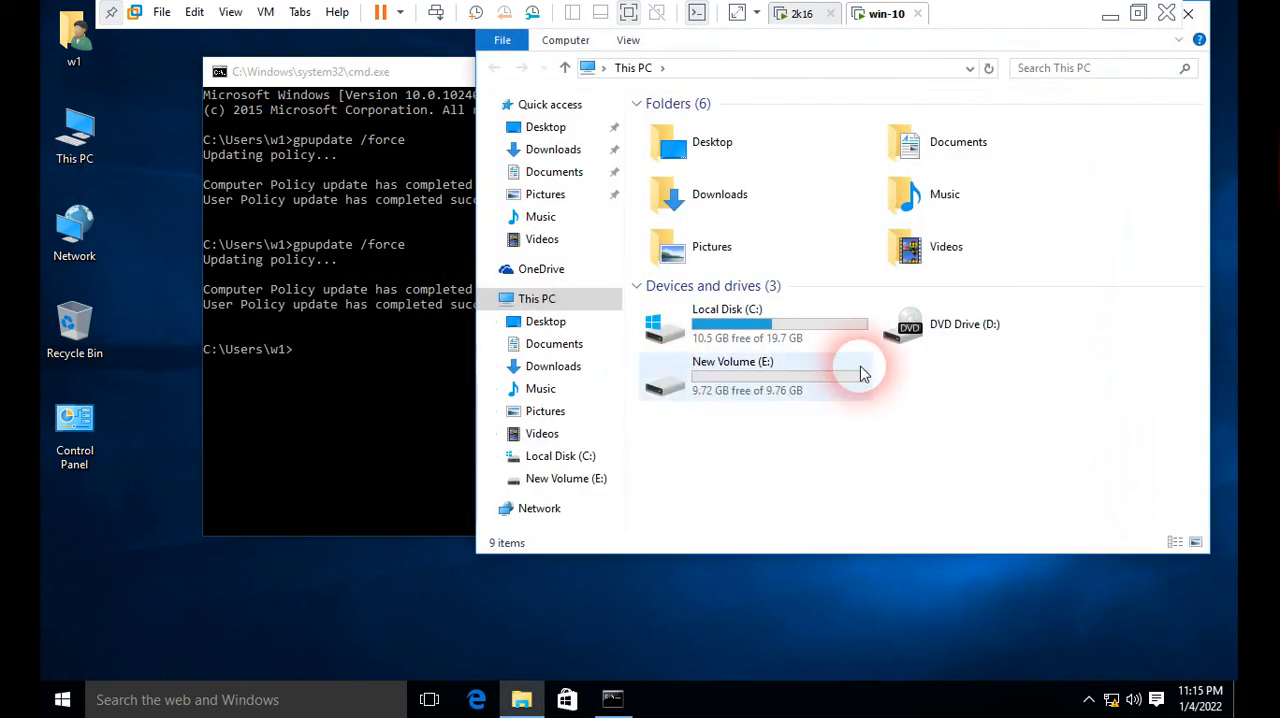
pyautogui.click(725, 372)
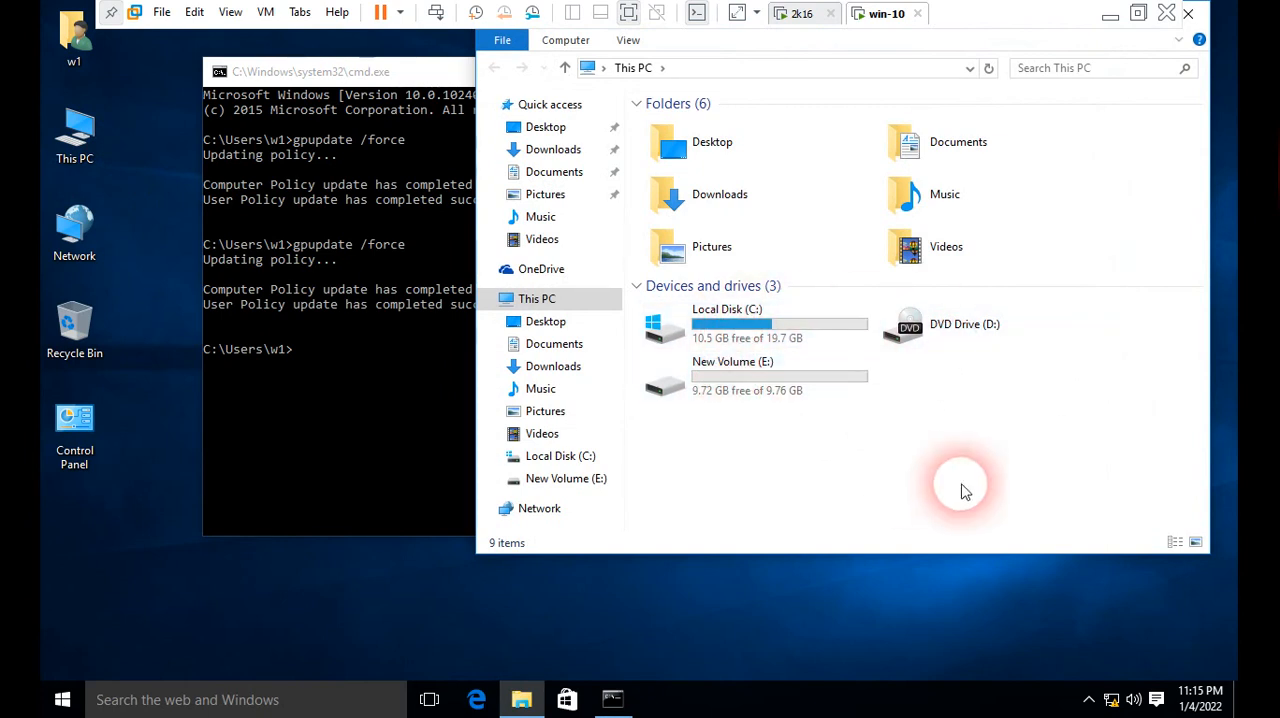
pyautogui.click(430, 68)
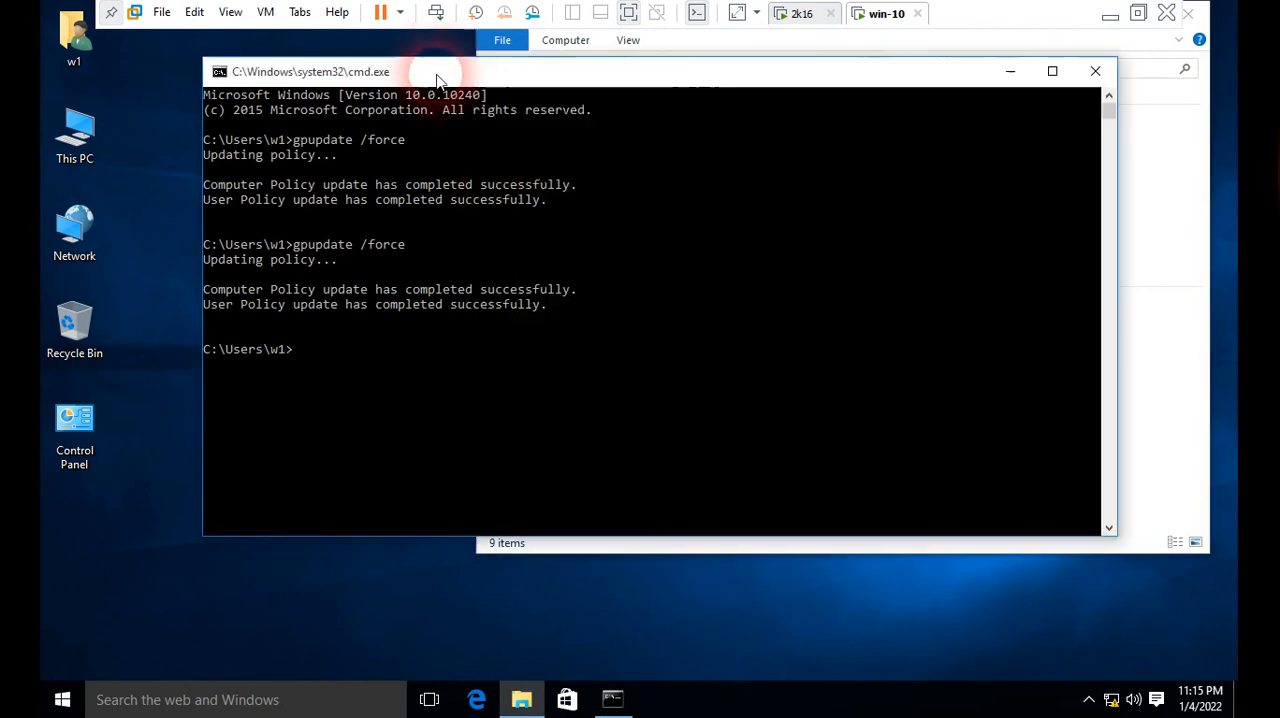
pyautogui.click(1009, 72)
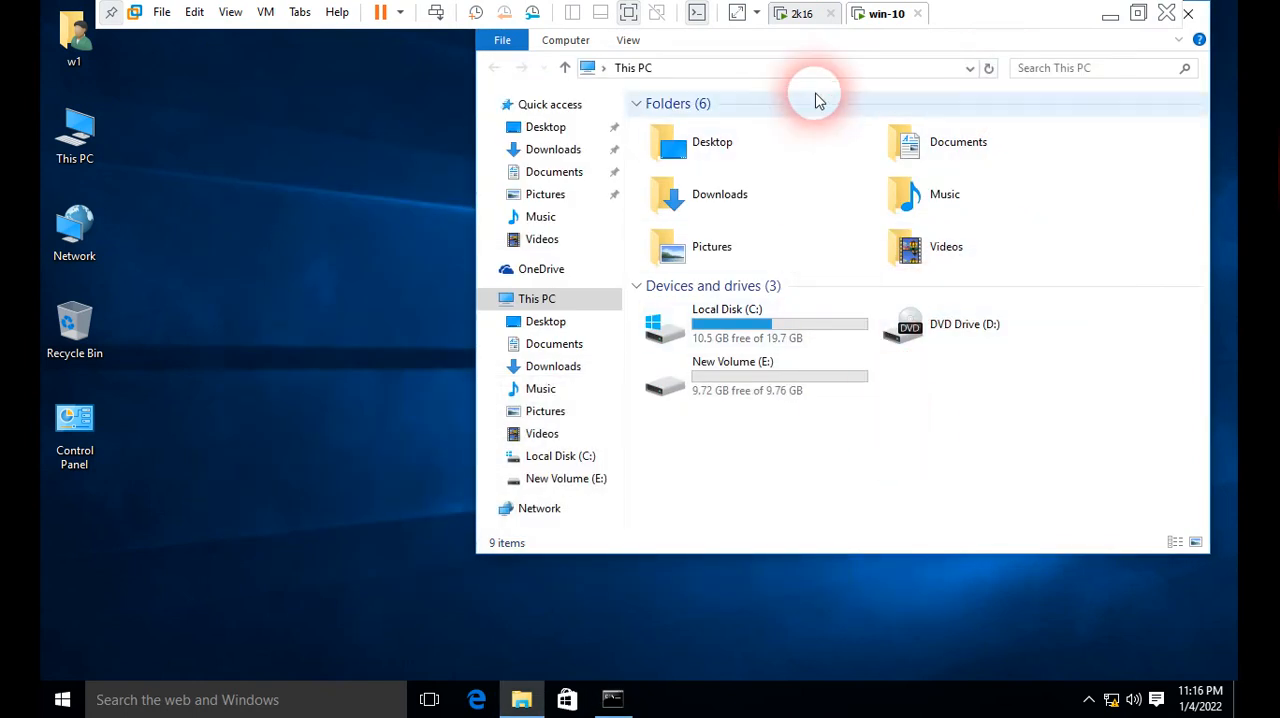
# Step: Return to the 2k16 server, minimize the command prompt and check the Block Inheritance option of the www organizational unit
pyautogui.click(802, 15)
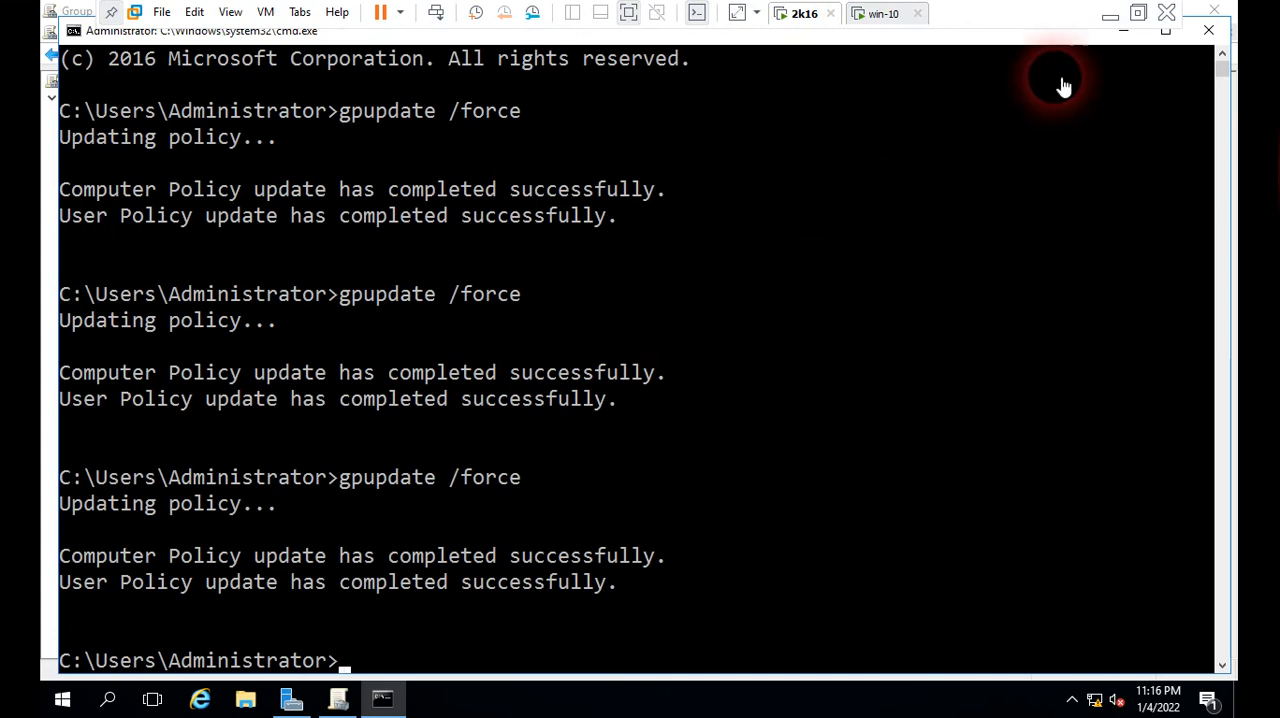
pyautogui.click(1123, 34)
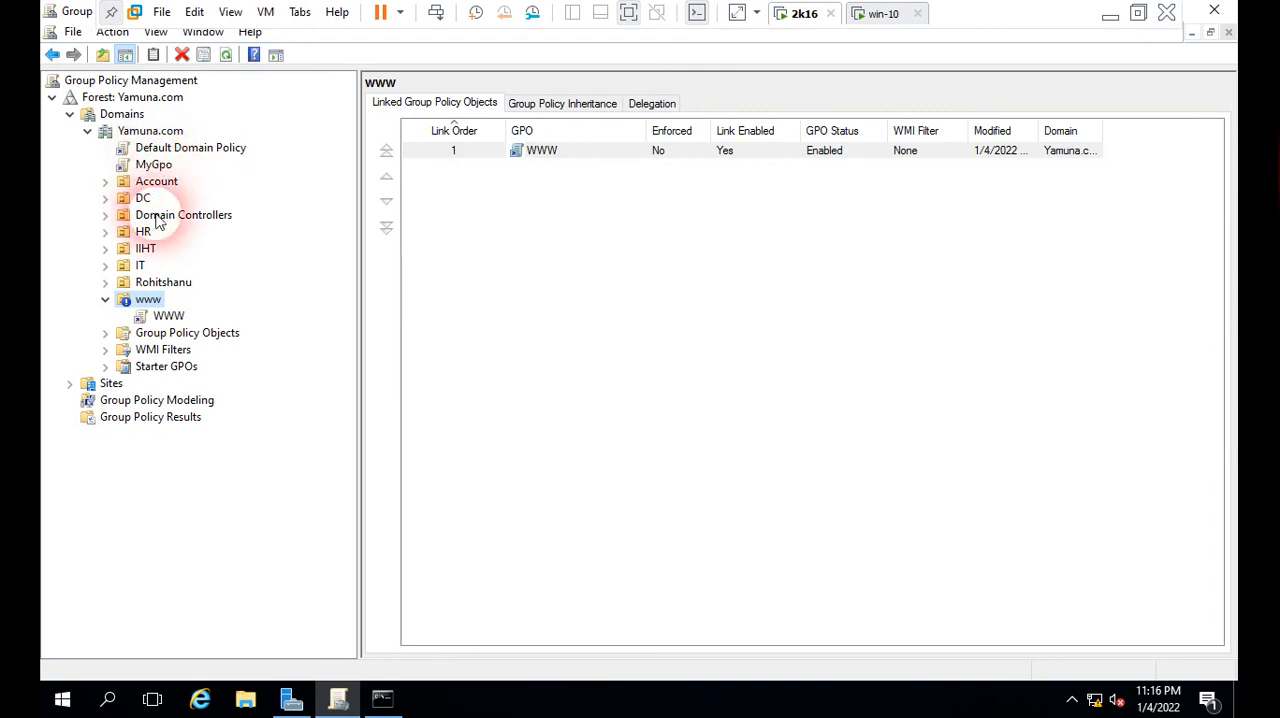
pyautogui.rightClick(150, 304)
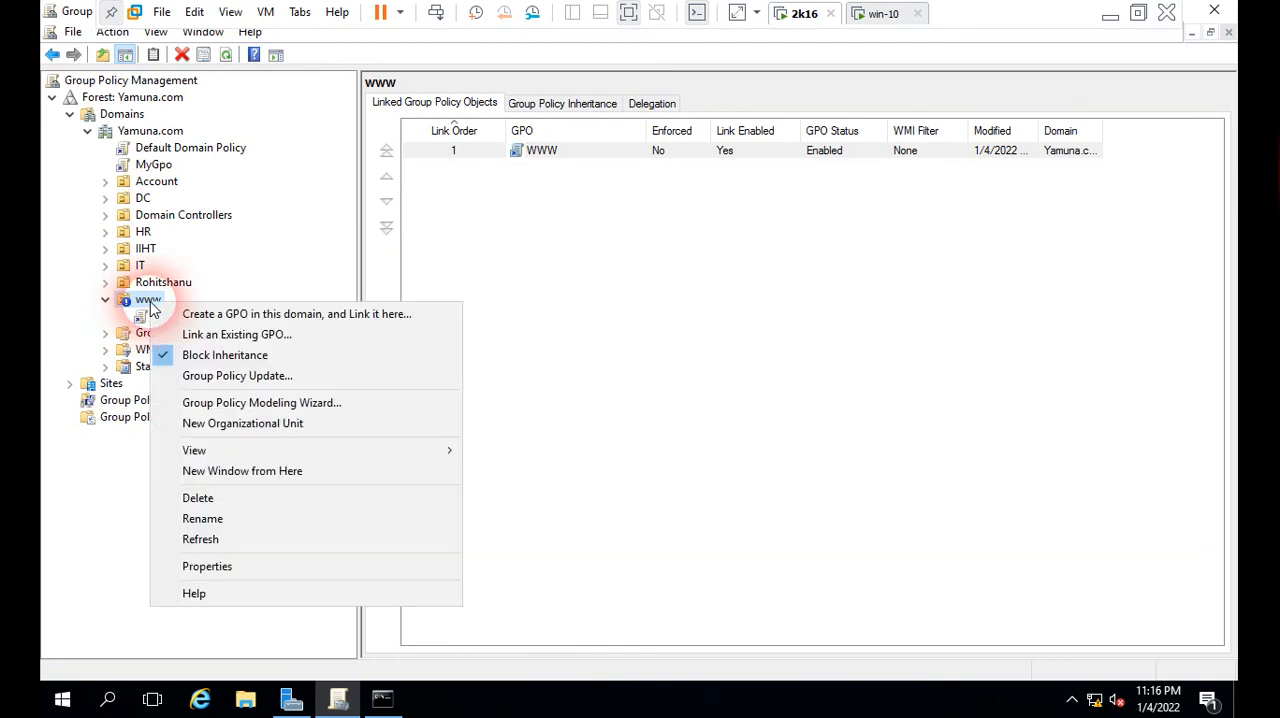
pyautogui.click(240, 356)
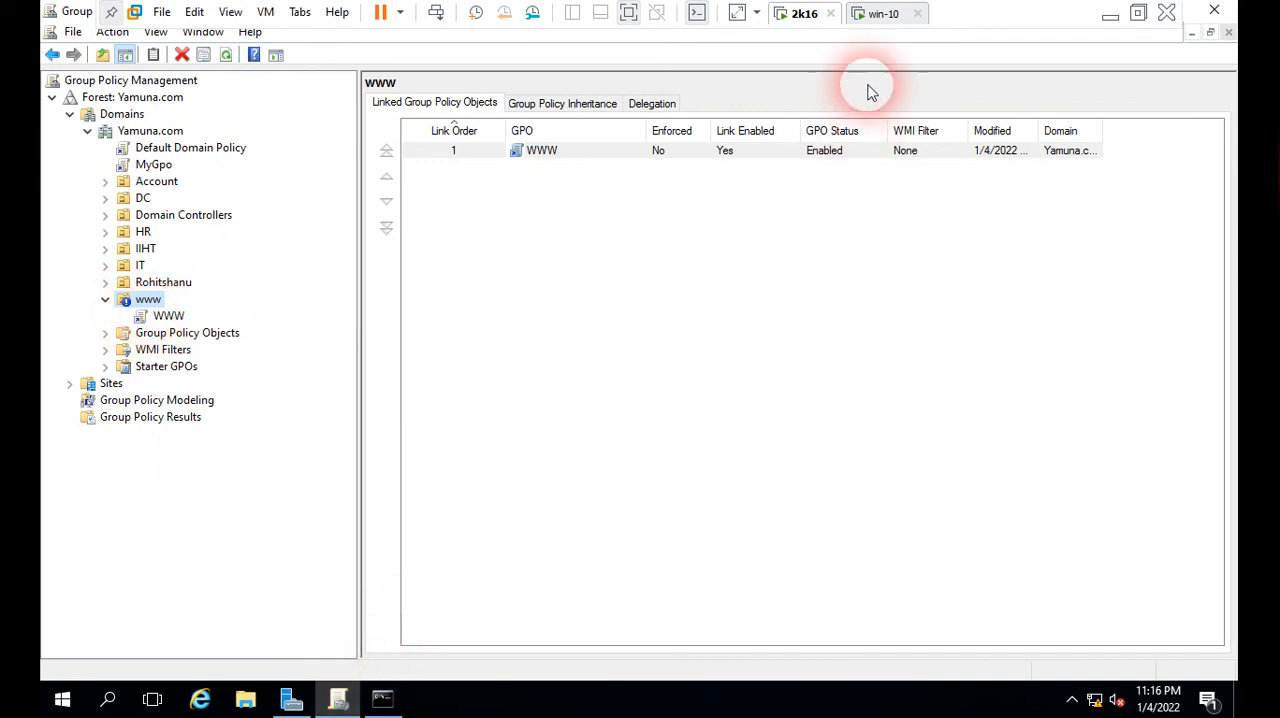
# Step: Leave full screen, switch to Paint and draw a black check mark beside the circled "Enforced" text and a black underline below it
pyautogui.click(628, 16)
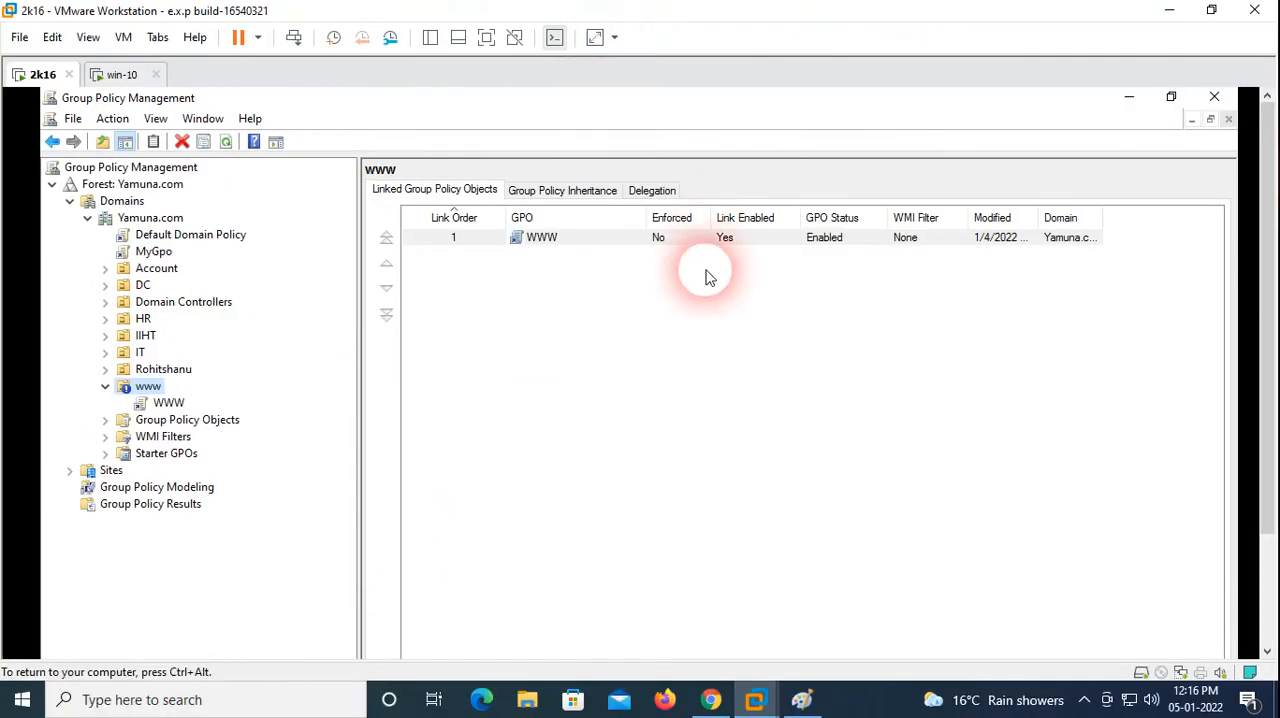
pyautogui.click(803, 699)
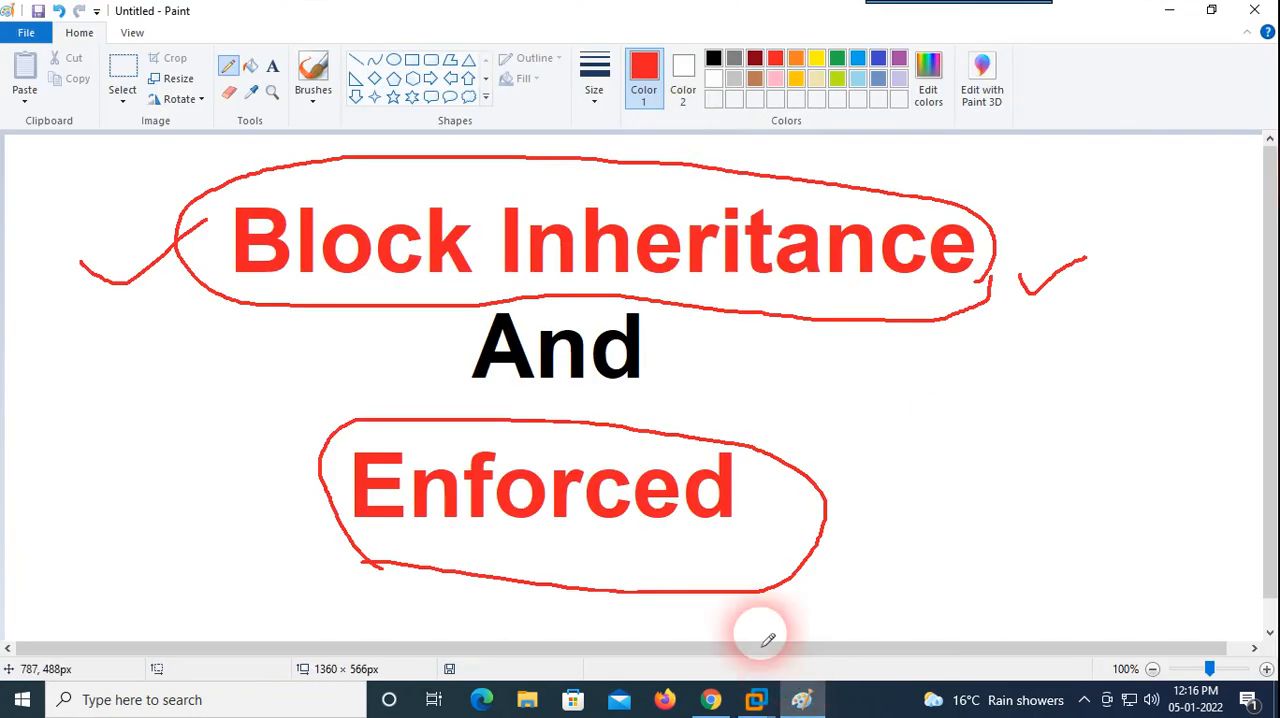
pyautogui.click(713, 58)
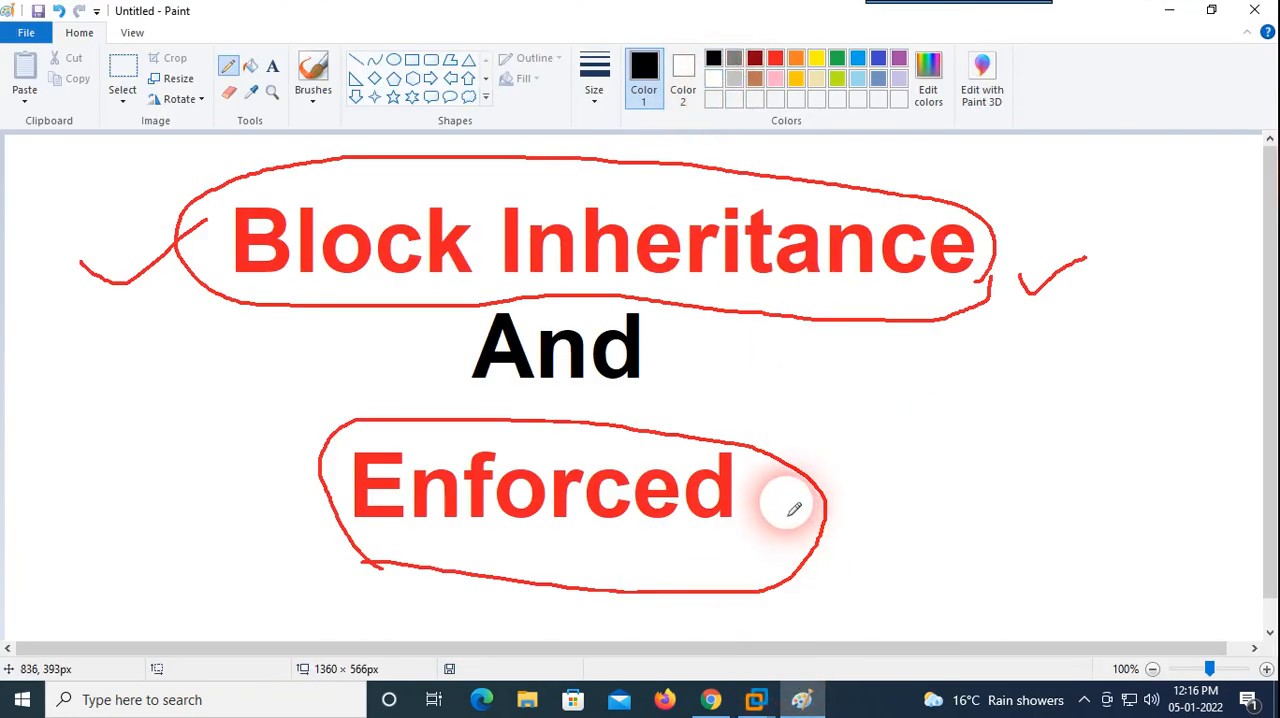
pyautogui.moveTo(787, 503); pyautogui.dragTo(980, 438)
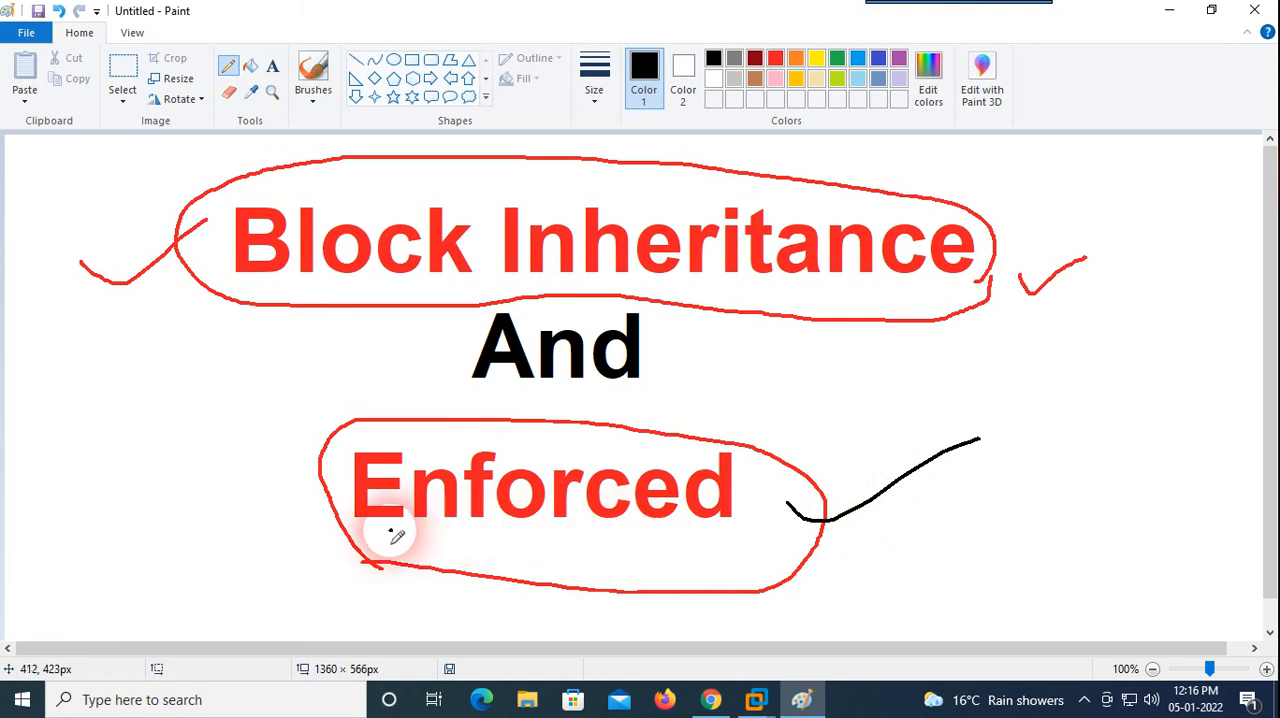
pyautogui.moveTo(390, 530); pyautogui.dragTo(648, 576)
# Step: Switch back to VMware Workstation in full screen and close the This PC window on the win-10 client
pyautogui.moveTo(755, 700)
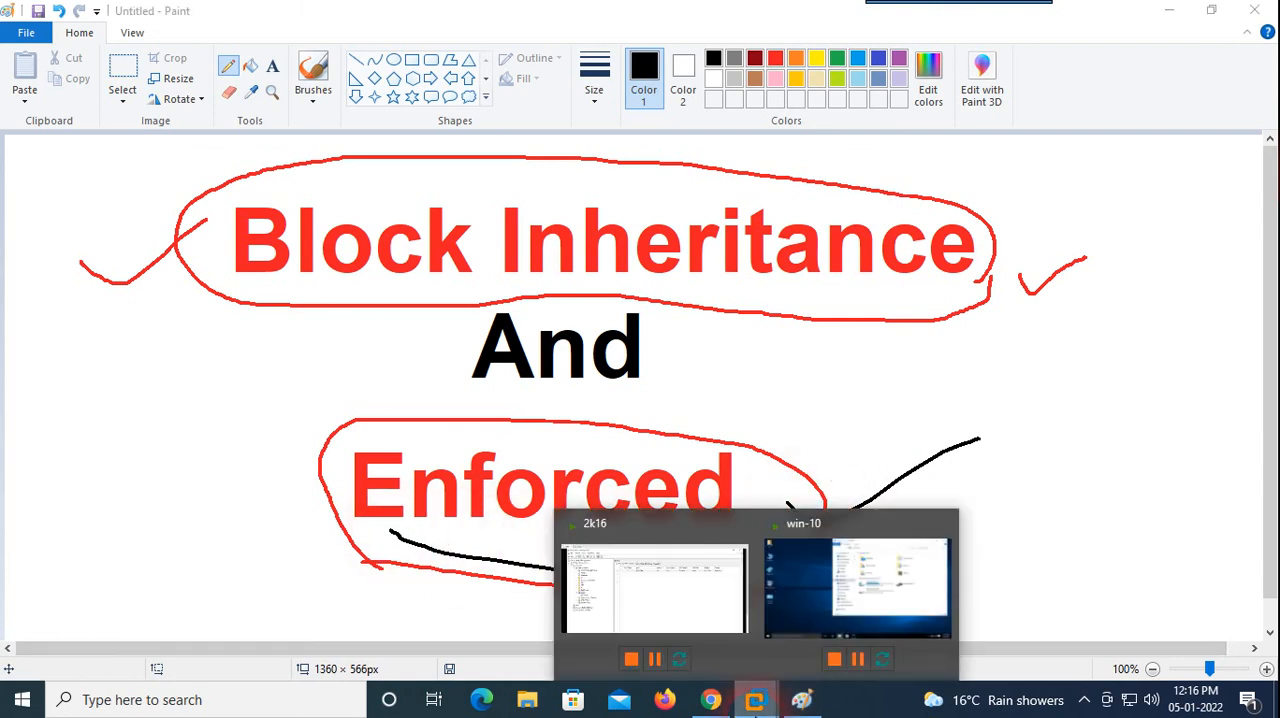
pyautogui.click(686, 601)
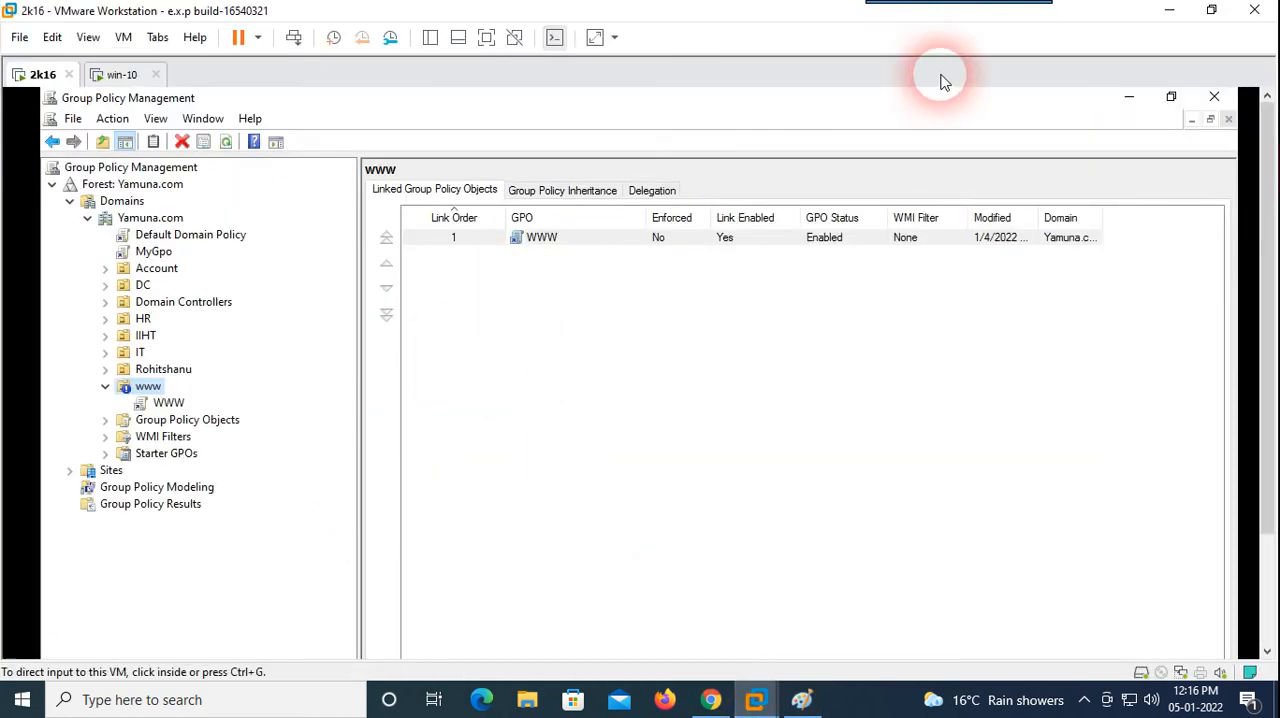
pyautogui.click(488, 42)
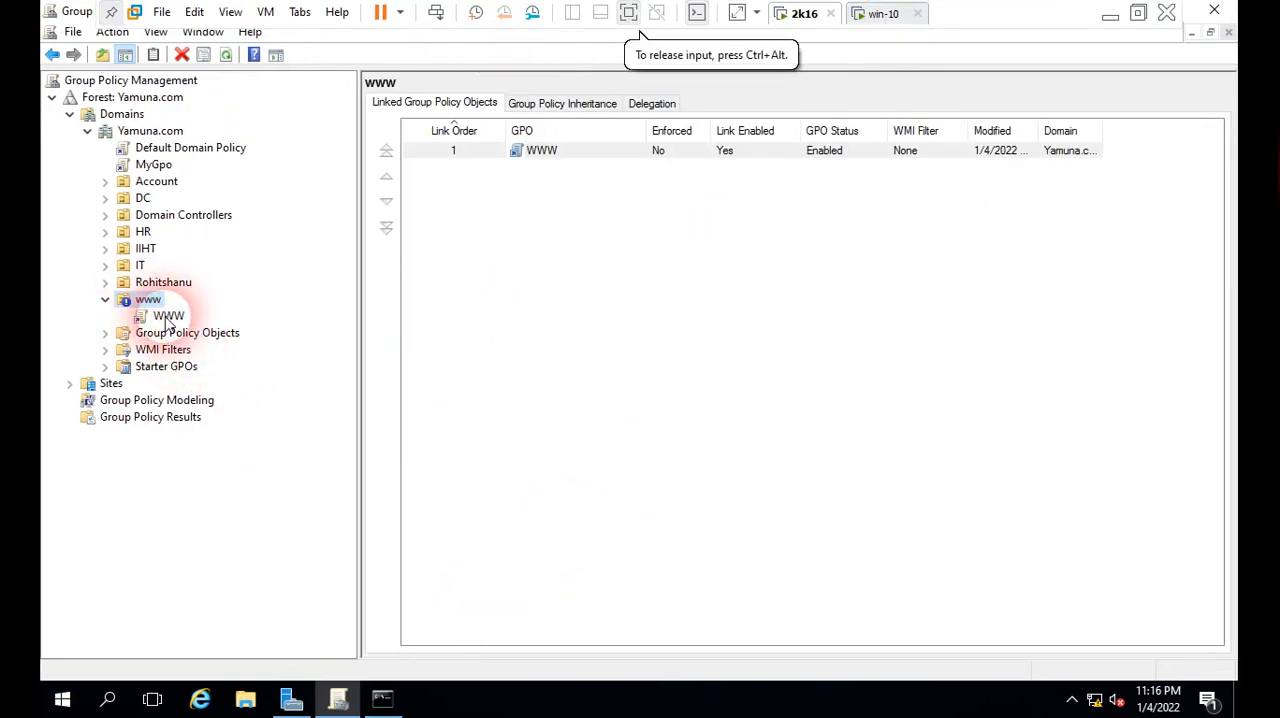
pyautogui.click(882, 13)
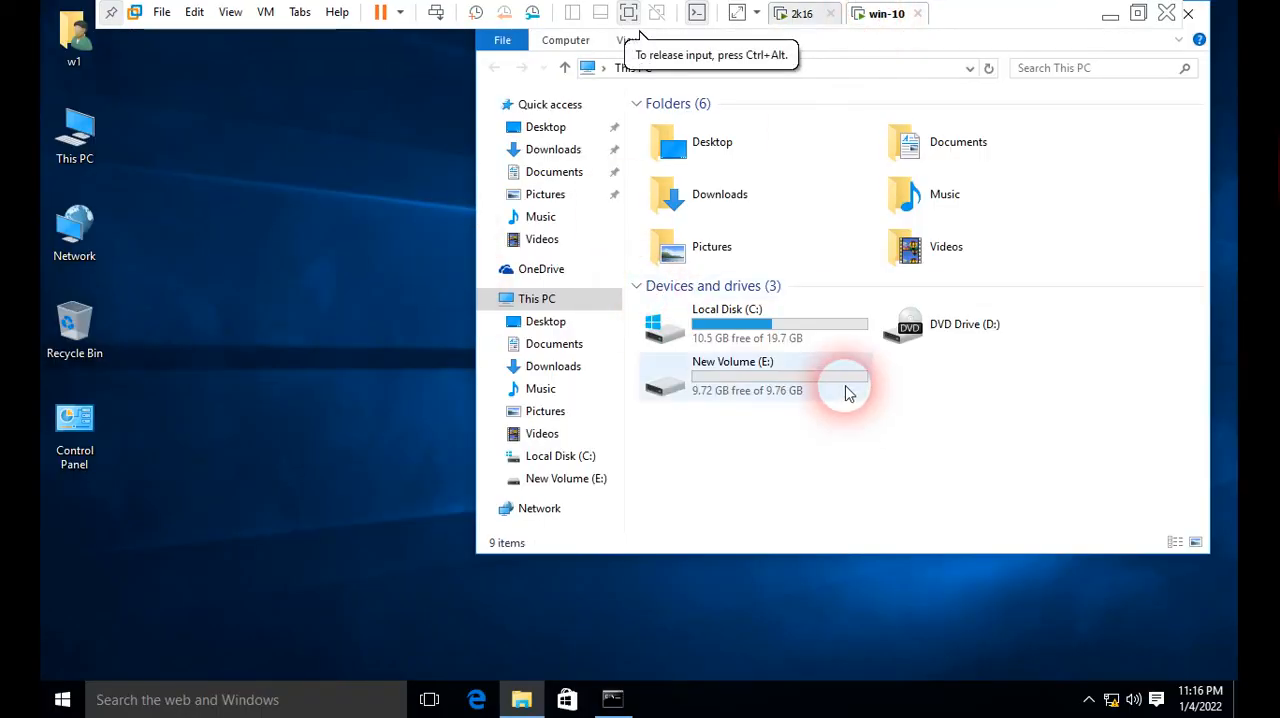
pyautogui.click(1188, 13)
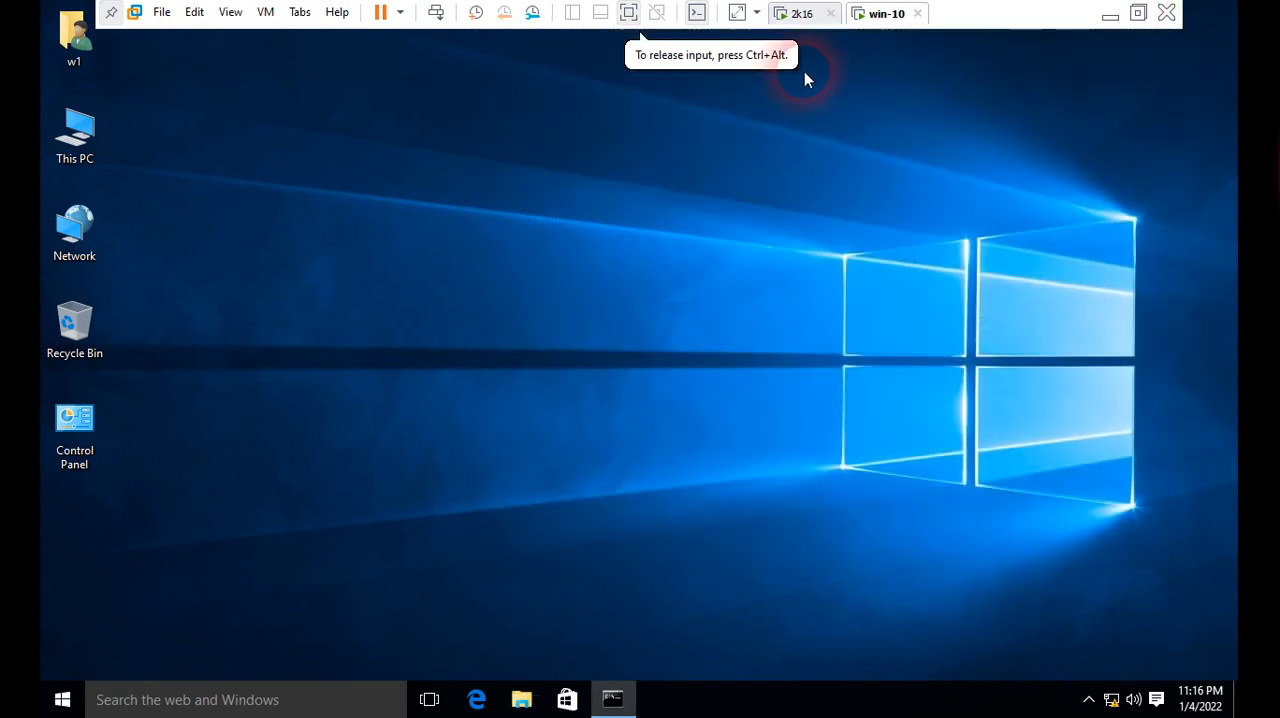
# Step: Return to the 2k16 server and set the MyGpo link under Yamuna.com to Enforced
pyautogui.click(801, 13)
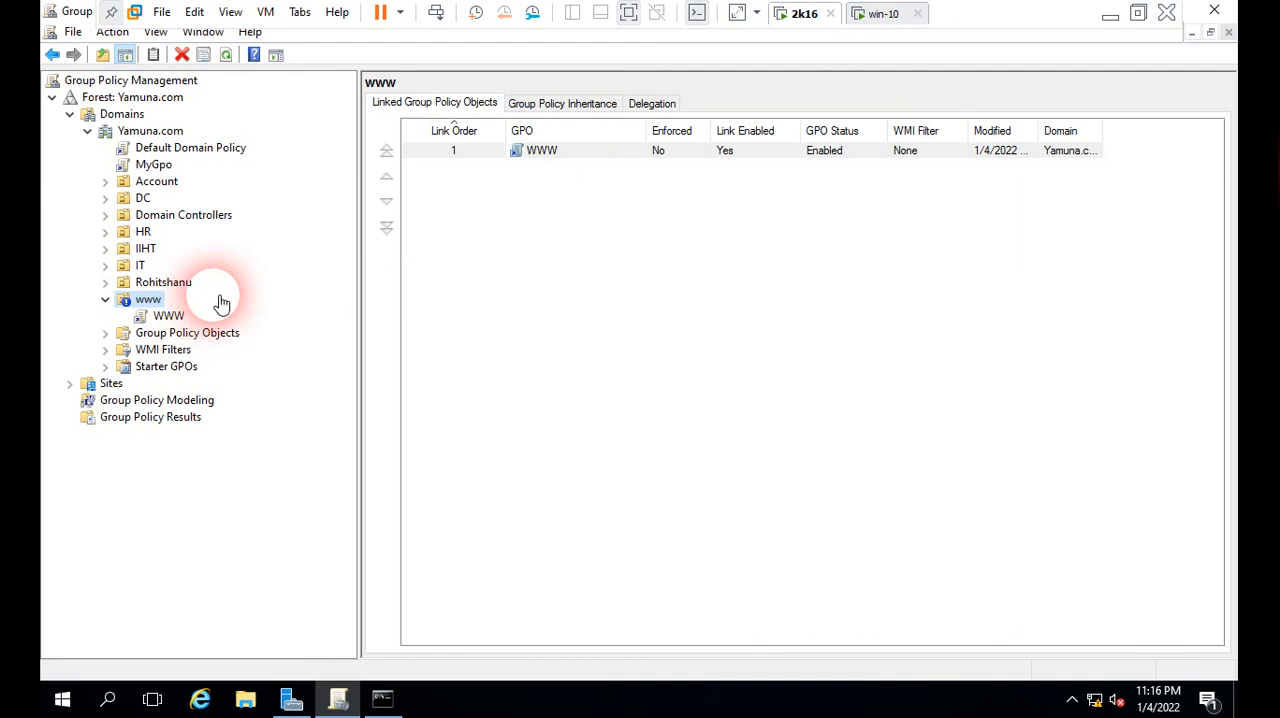
pyautogui.click(152, 165)
pyautogui.click(768, 383)
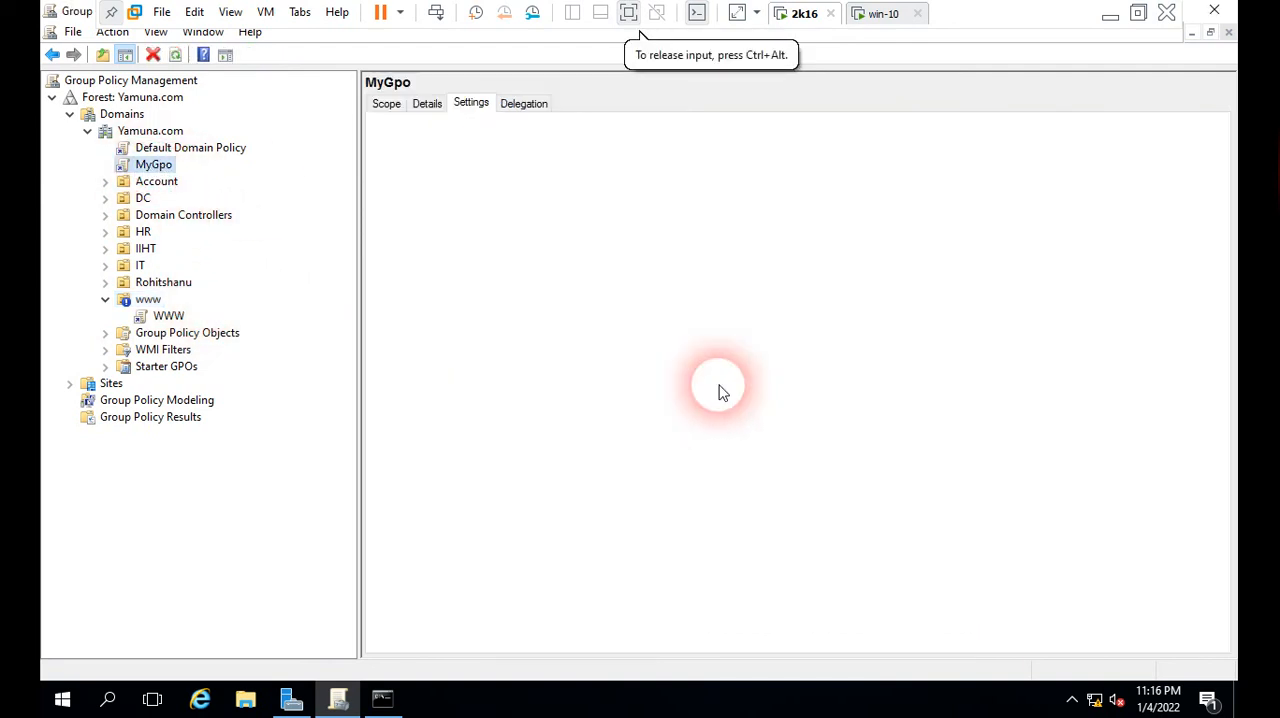
pyautogui.rightClick(167, 174)
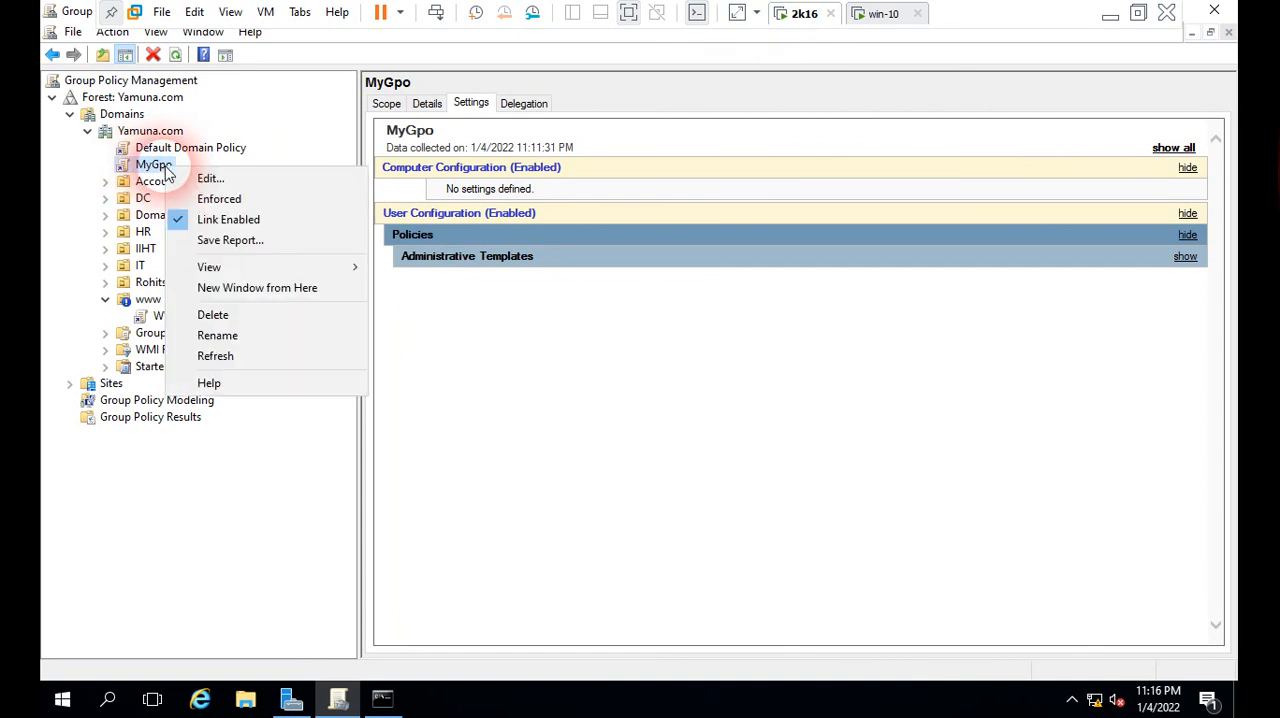
pyautogui.click(208, 201)
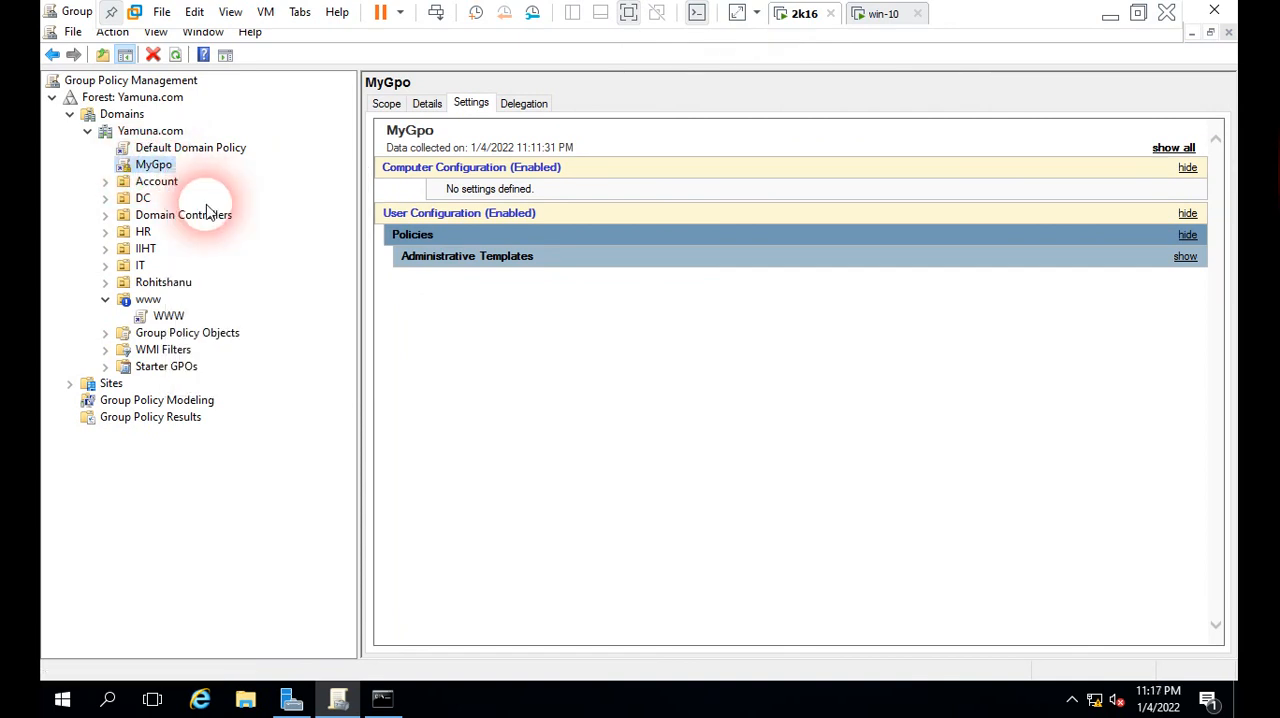
# Step: Check the Enforced option of the MyGpo link and the Block Inheritance option of the www organizational unit without changing them
pyautogui.rightClick(160, 167)
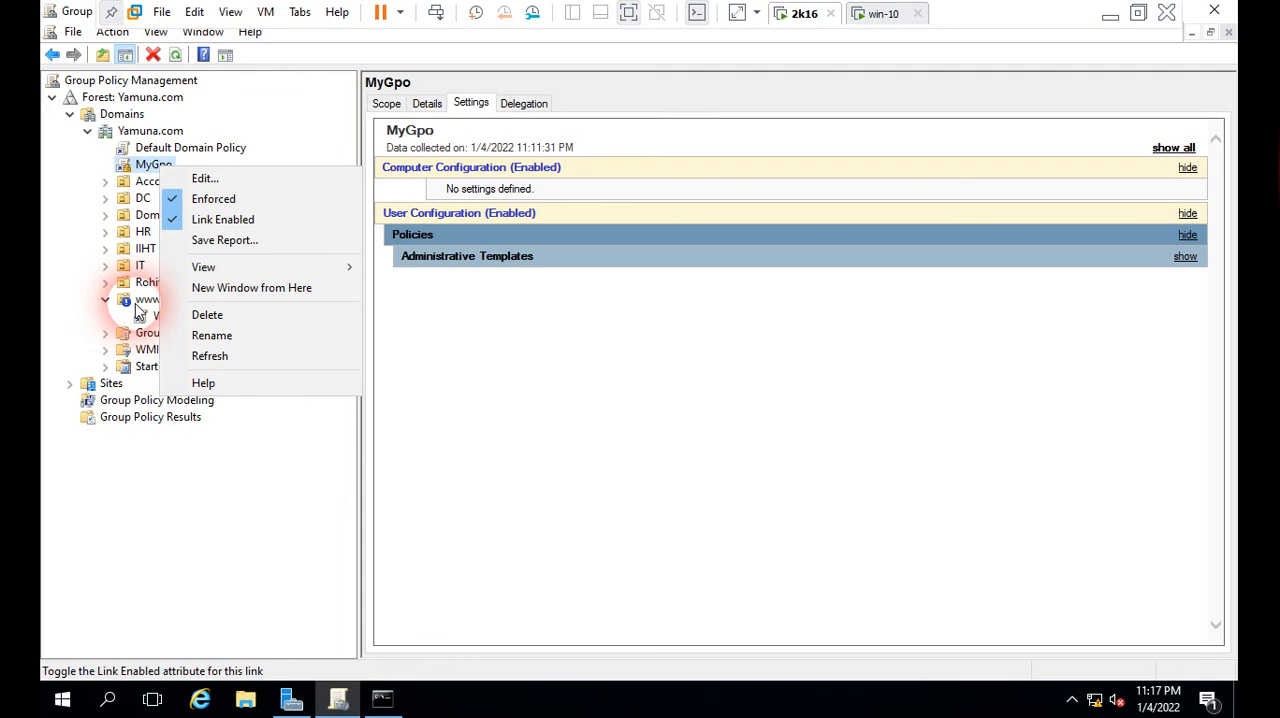
pyautogui.click(246, 486)
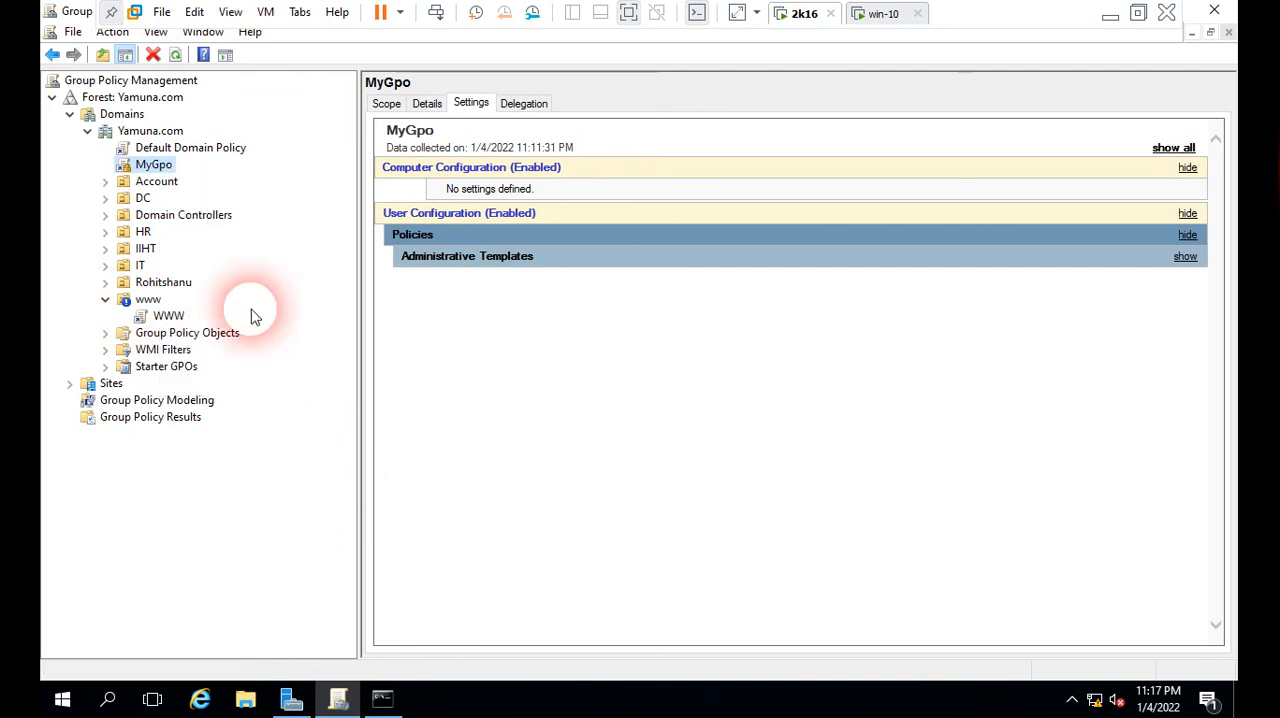
pyautogui.rightClick(158, 170)
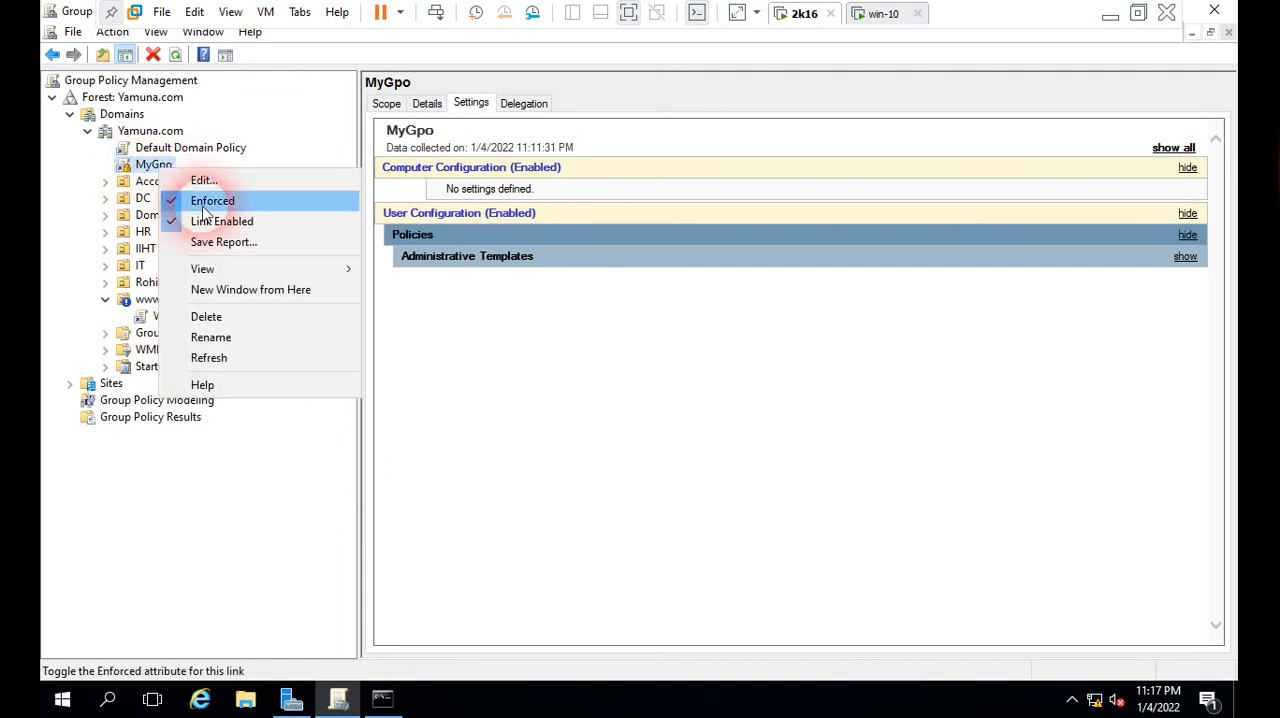
pyautogui.click(191, 480)
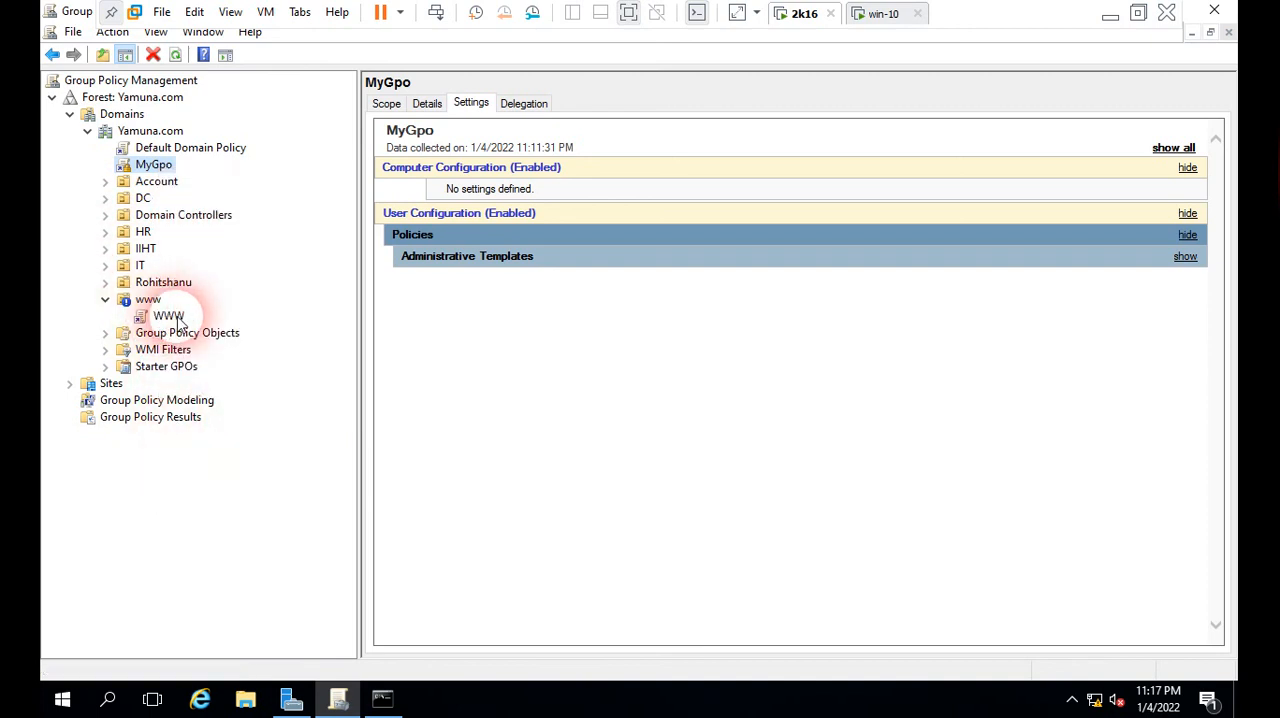
pyautogui.rightClick(147, 301)
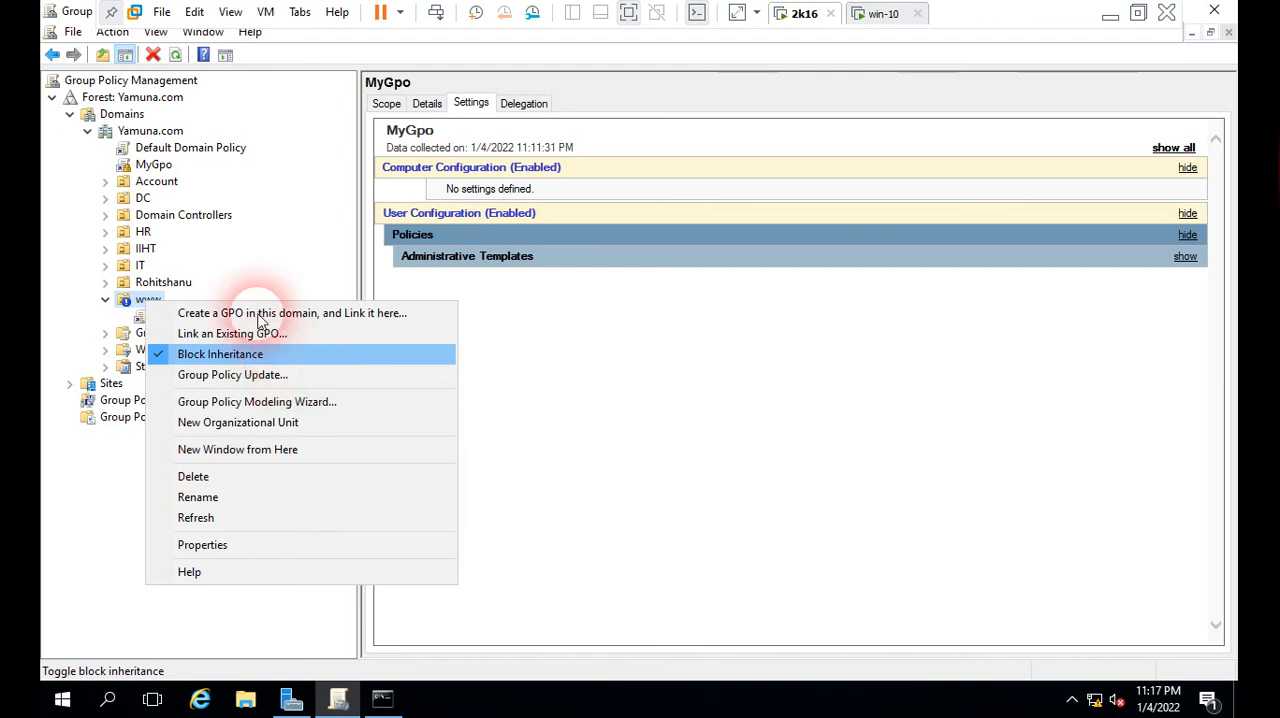
pyautogui.click(297, 242)
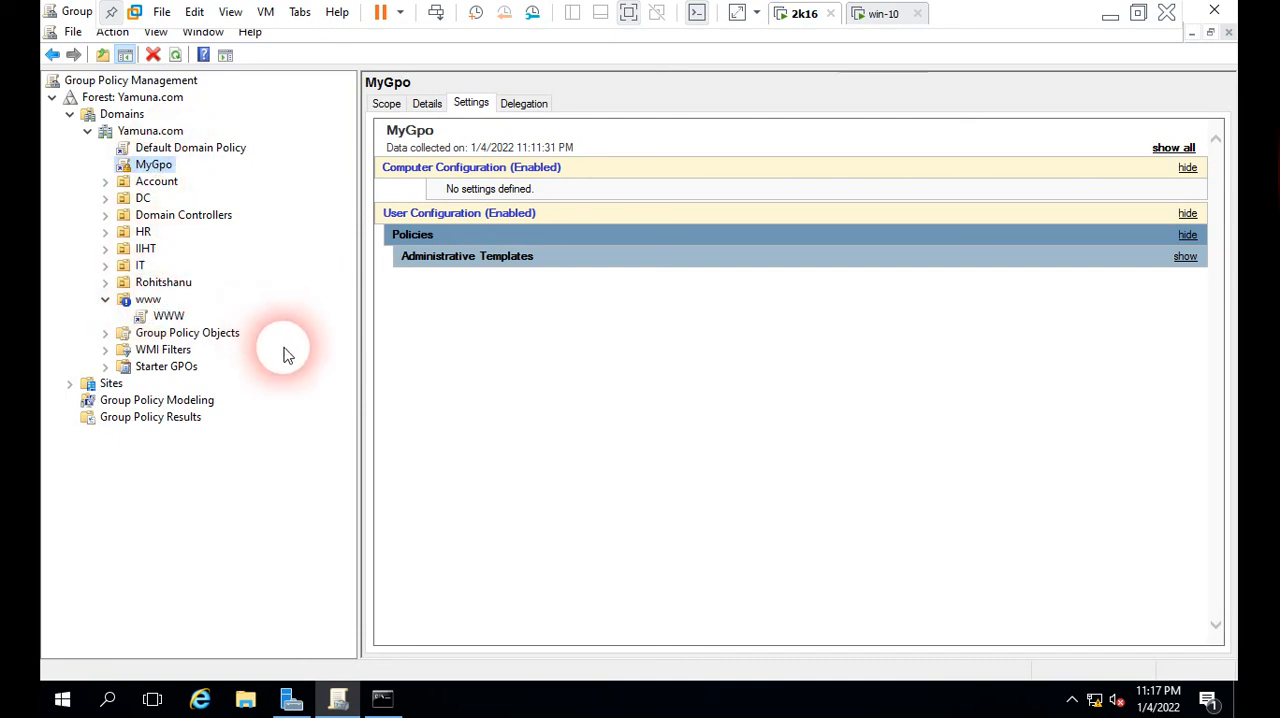
# Step: Refresh the Group Policy Management console, dismiss the GPO link message and run gpupdate /force on the 2k16 server
pyautogui.click(175, 55)
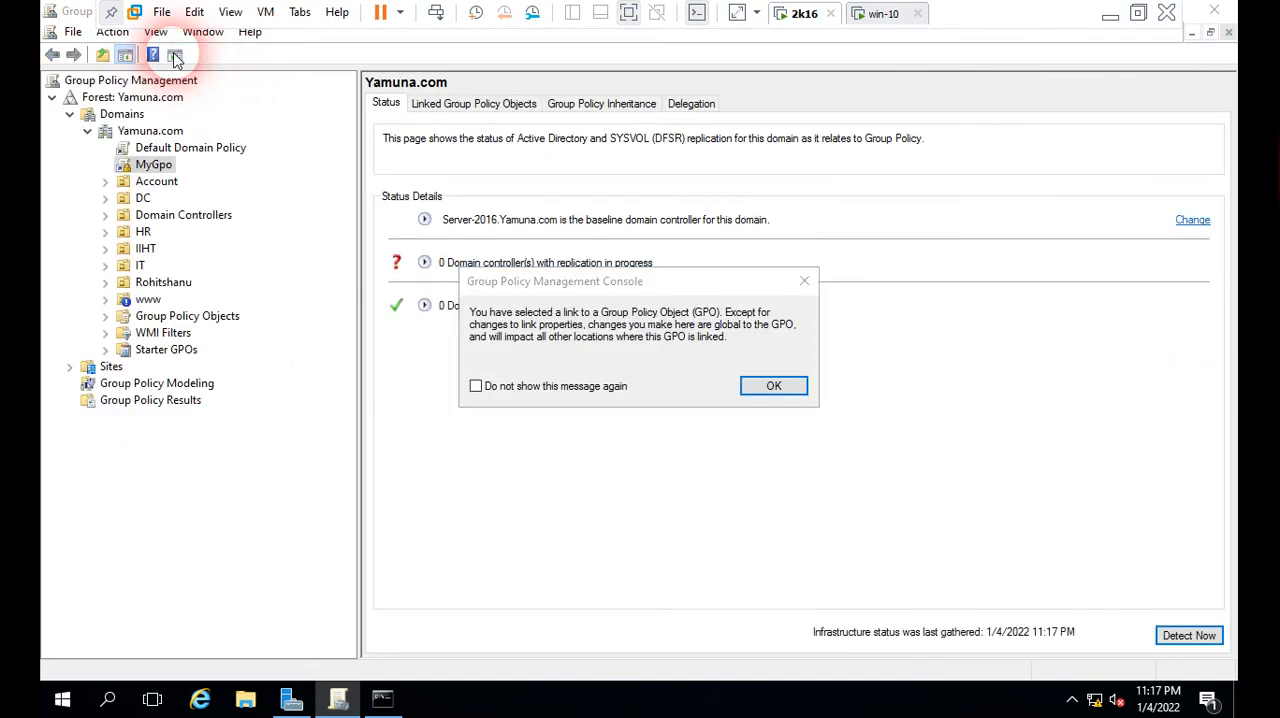
pyautogui.click(804, 281)
pyautogui.click(382, 698)
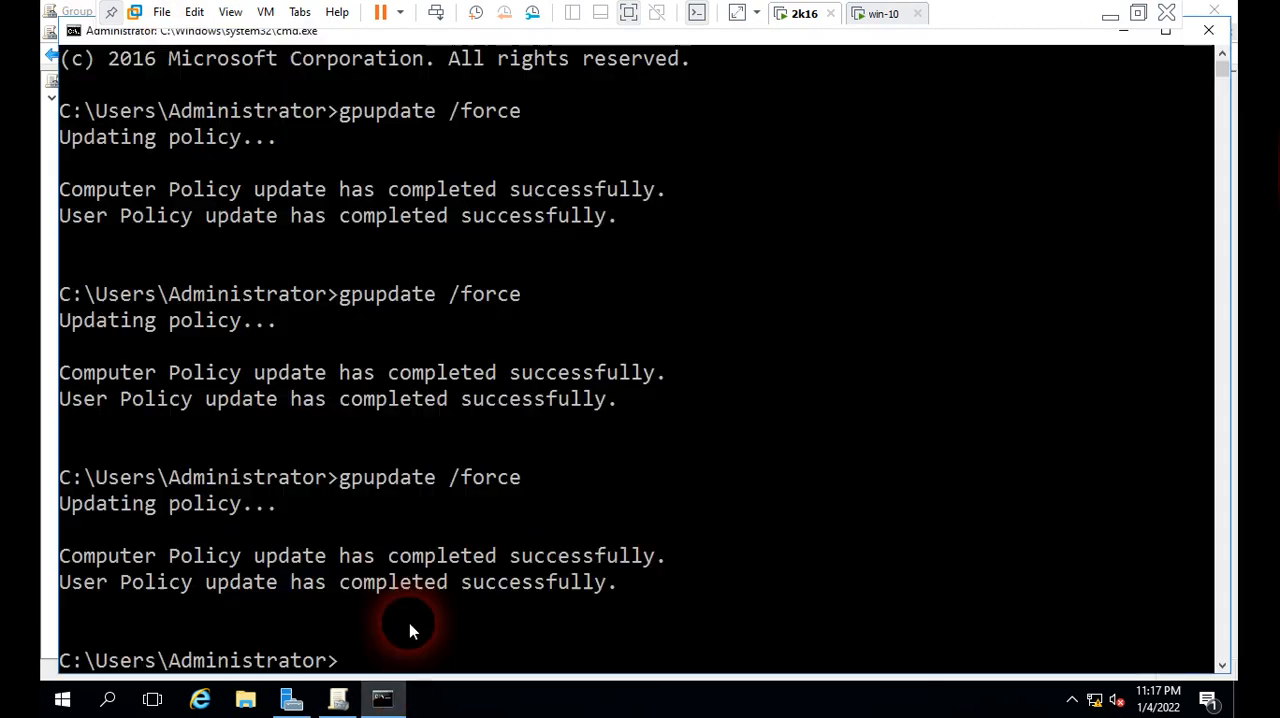
pyautogui.press('Return')
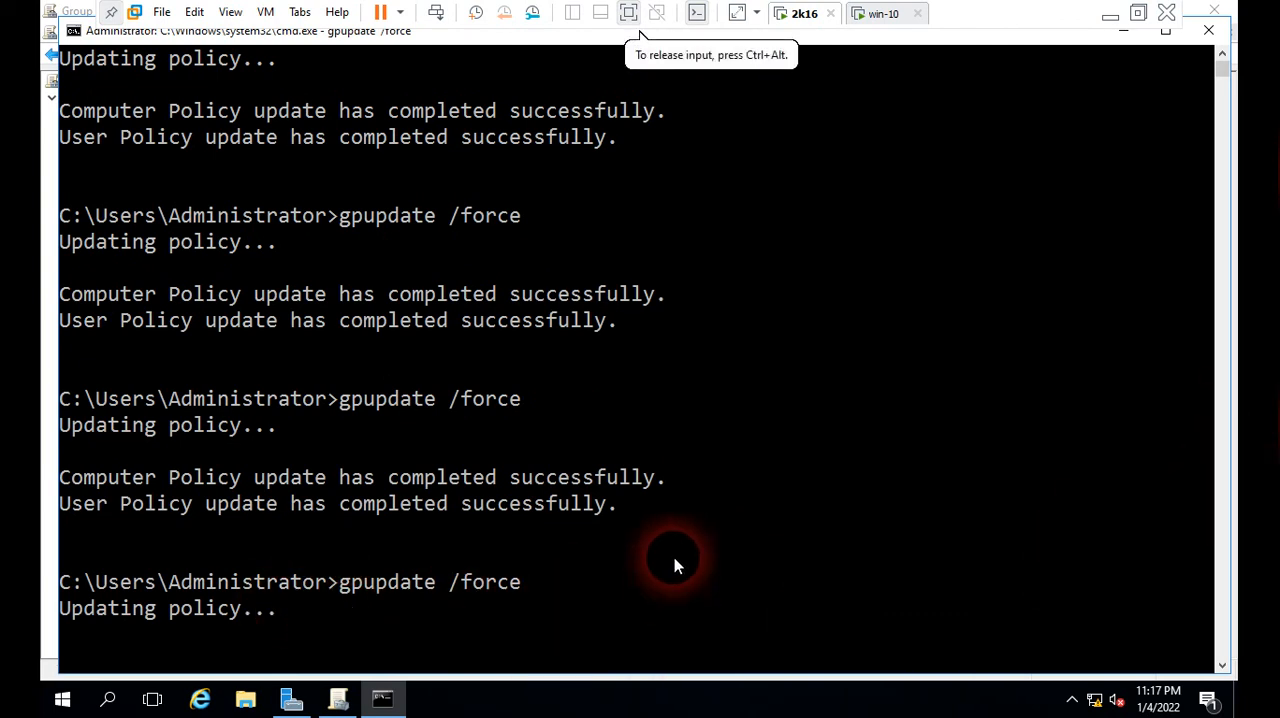
# Step: Minimize the server's command prompt, switch to the win-10 client, inspect the drives in This PC and close its window
pyautogui.click(1125, 33)
pyautogui.click(897, 20)
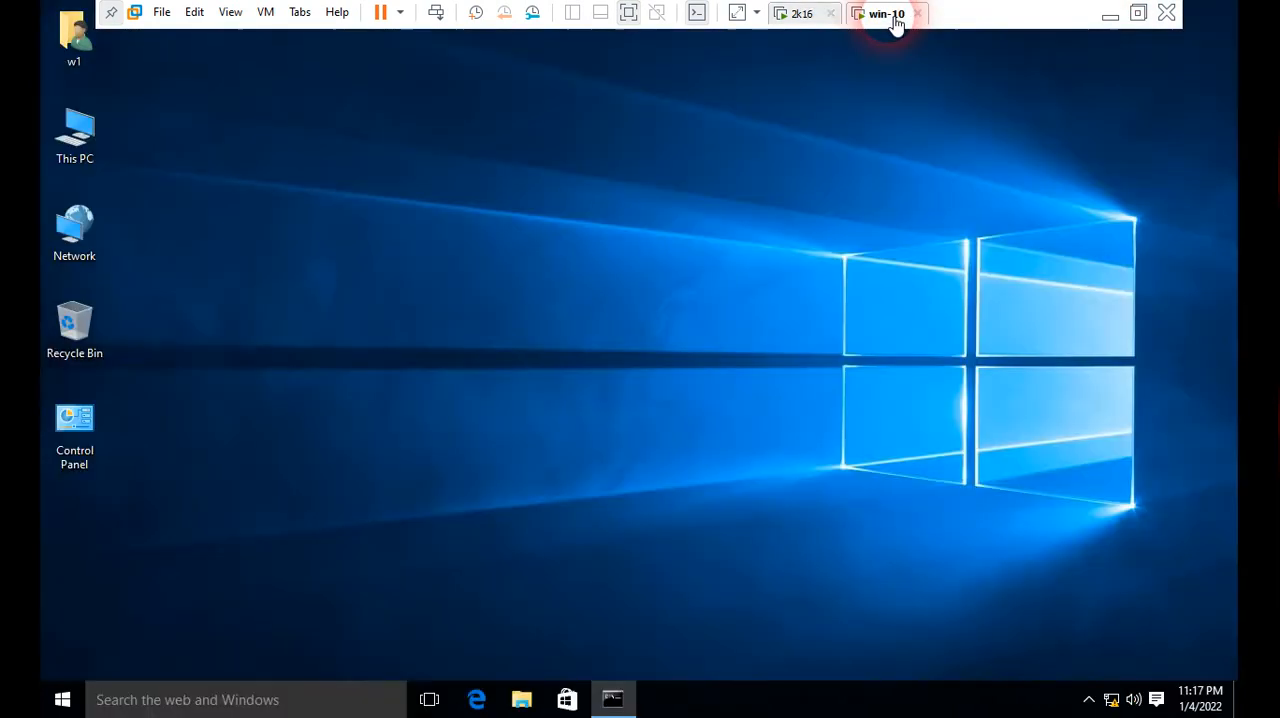
pyautogui.doubleClick(97, 134)
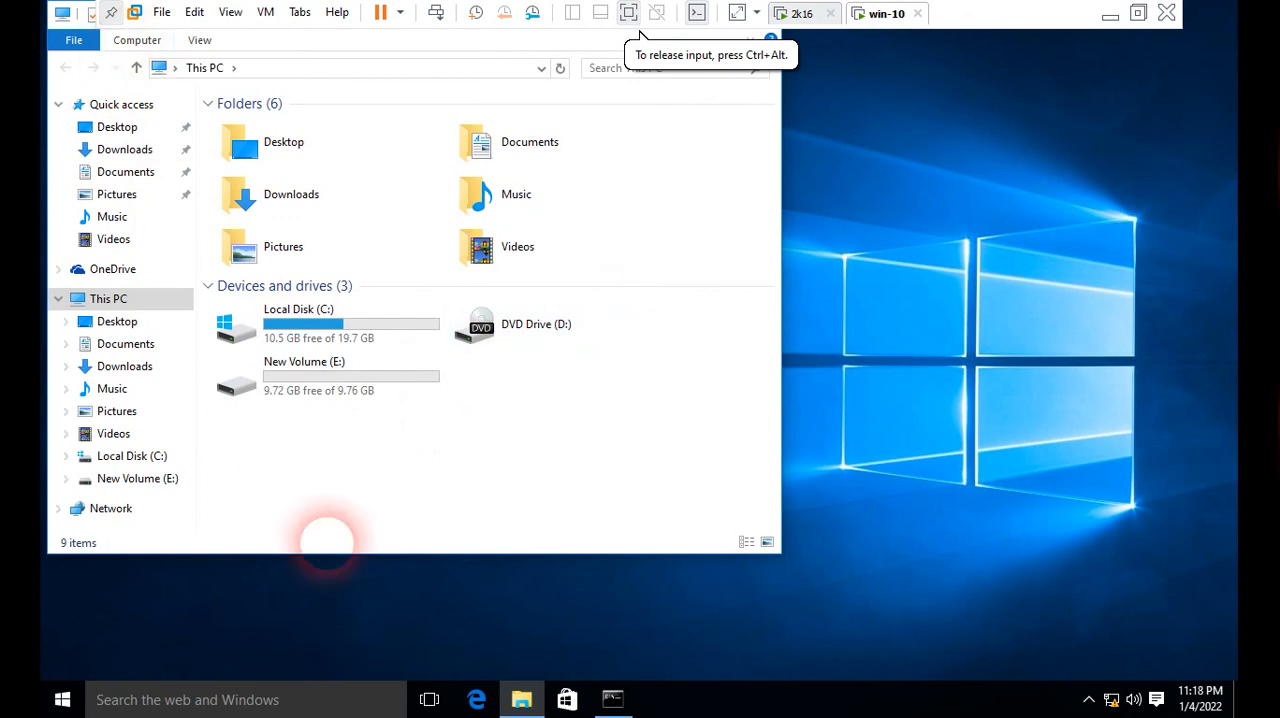
pyautogui.rightClick(520, 688)
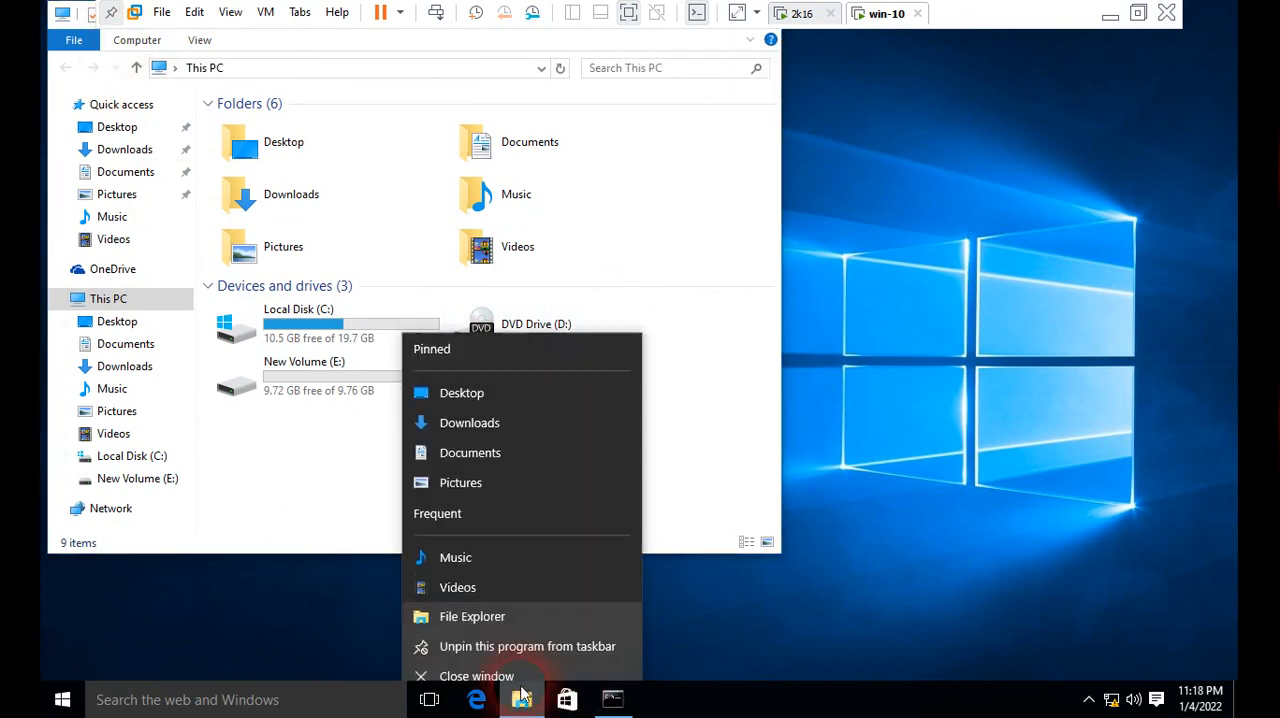
pyautogui.click(501, 665)
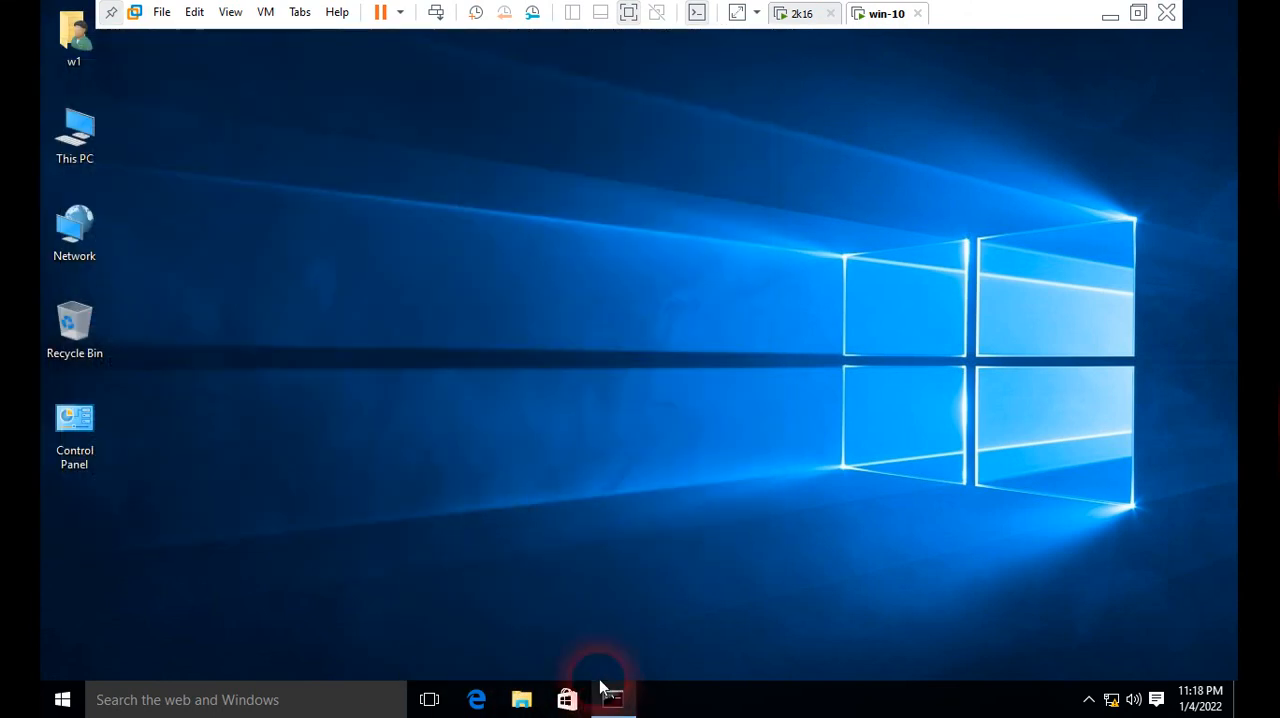
# Step: Run gpupdate /force on the win-10 client, recheck the drives in This PC and close its window
pyautogui.click(603, 690)
pyautogui.press('Return')
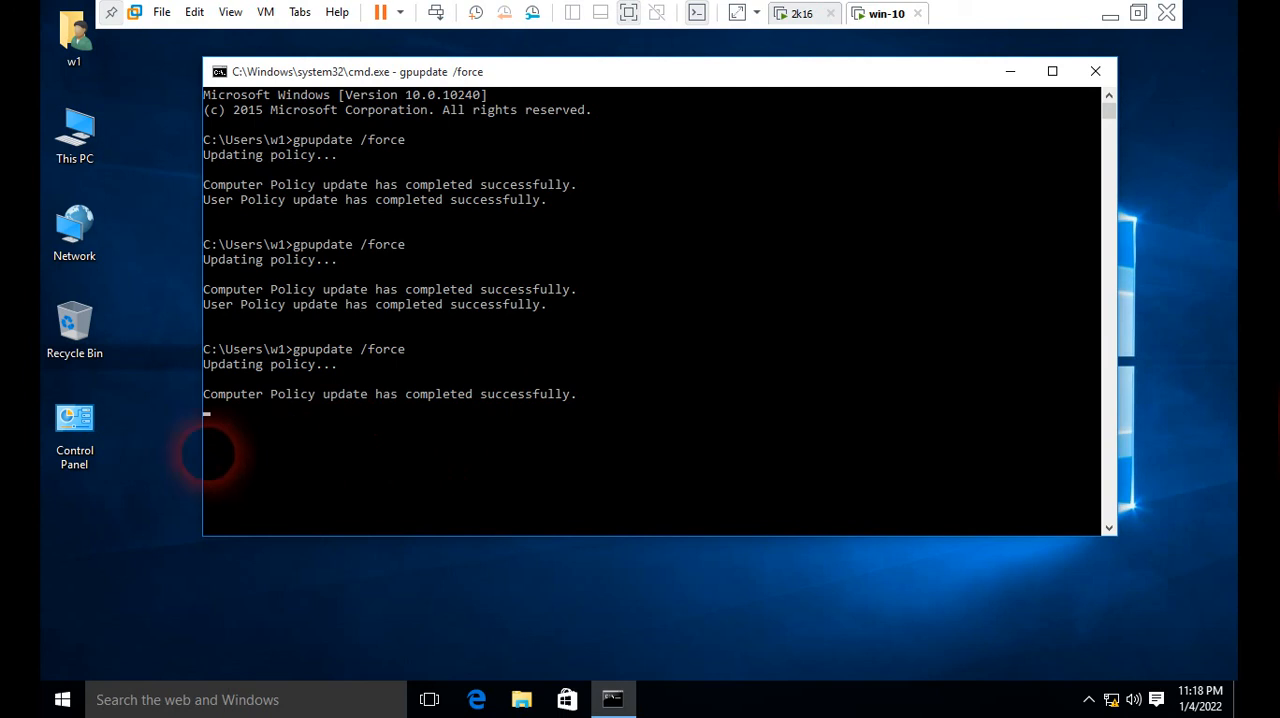
pyautogui.doubleClick(74, 132)
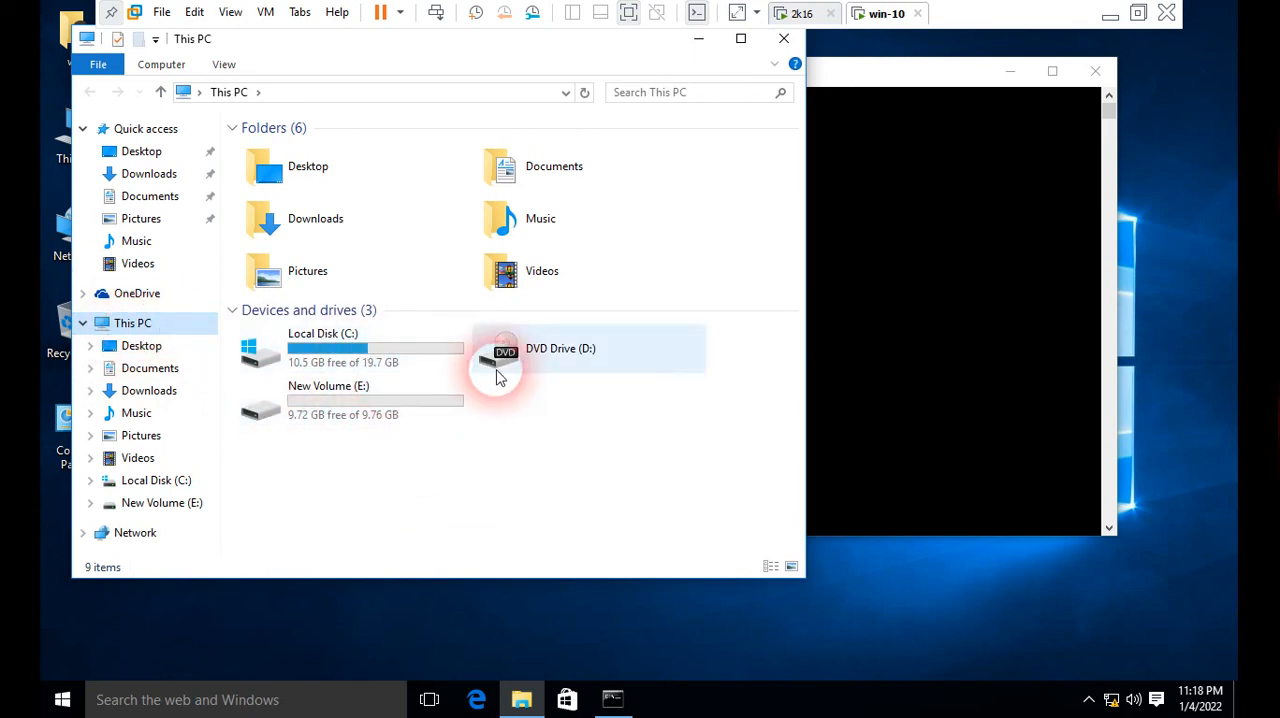
pyautogui.click(785, 38)
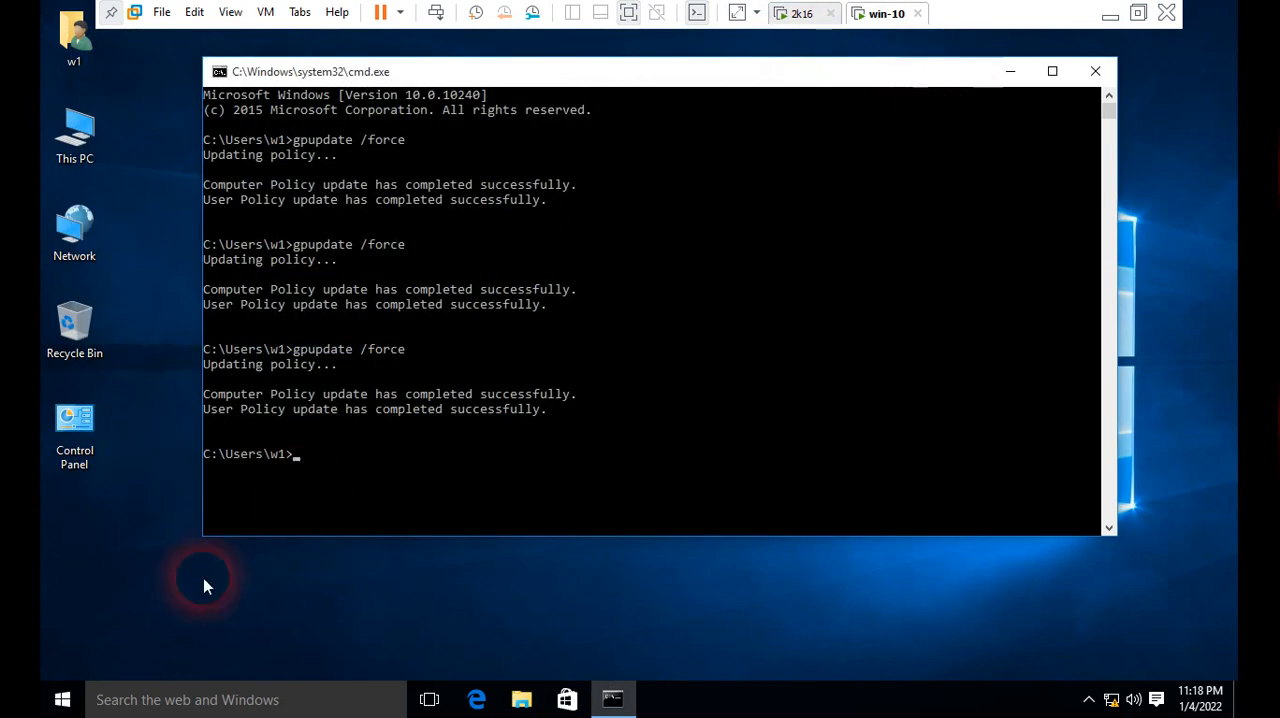
# Step: Sign out of the win-10 client and sign back in to the YAMUNA\w1 account with its password
pyautogui.rightClick(60, 699)
pyautogui.moveTo(171, 672)
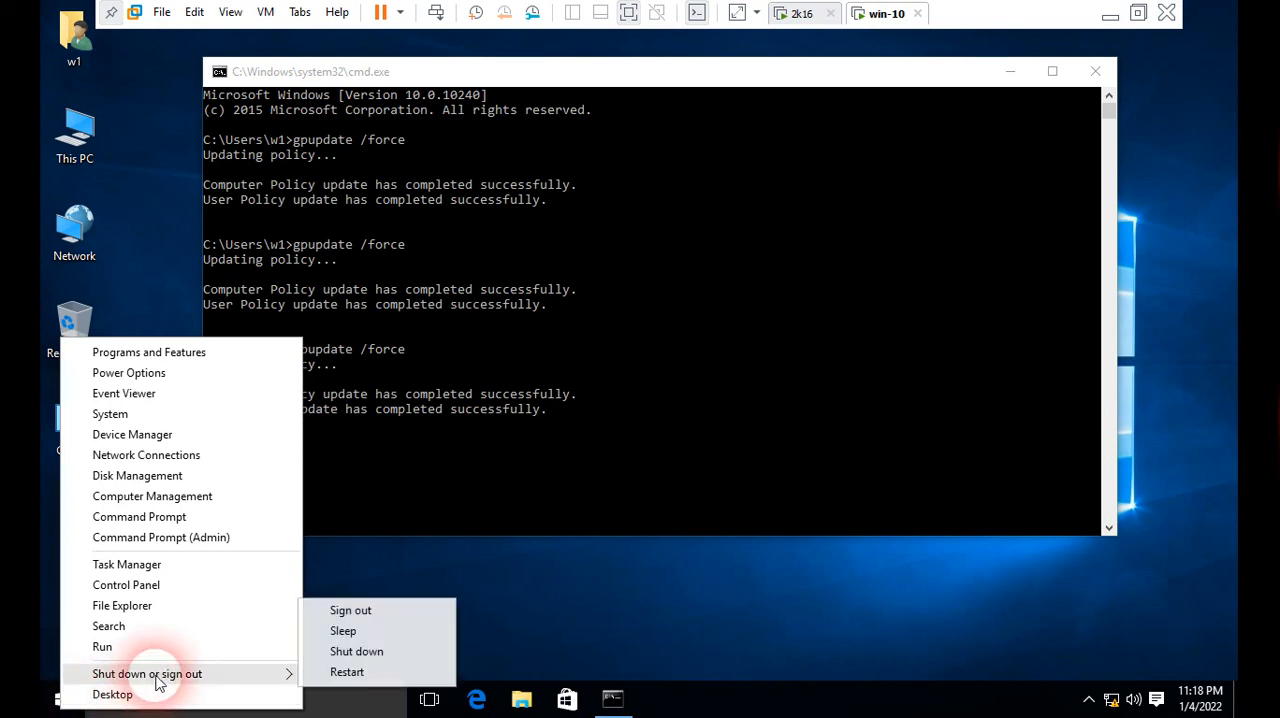
pyautogui.click(340, 606)
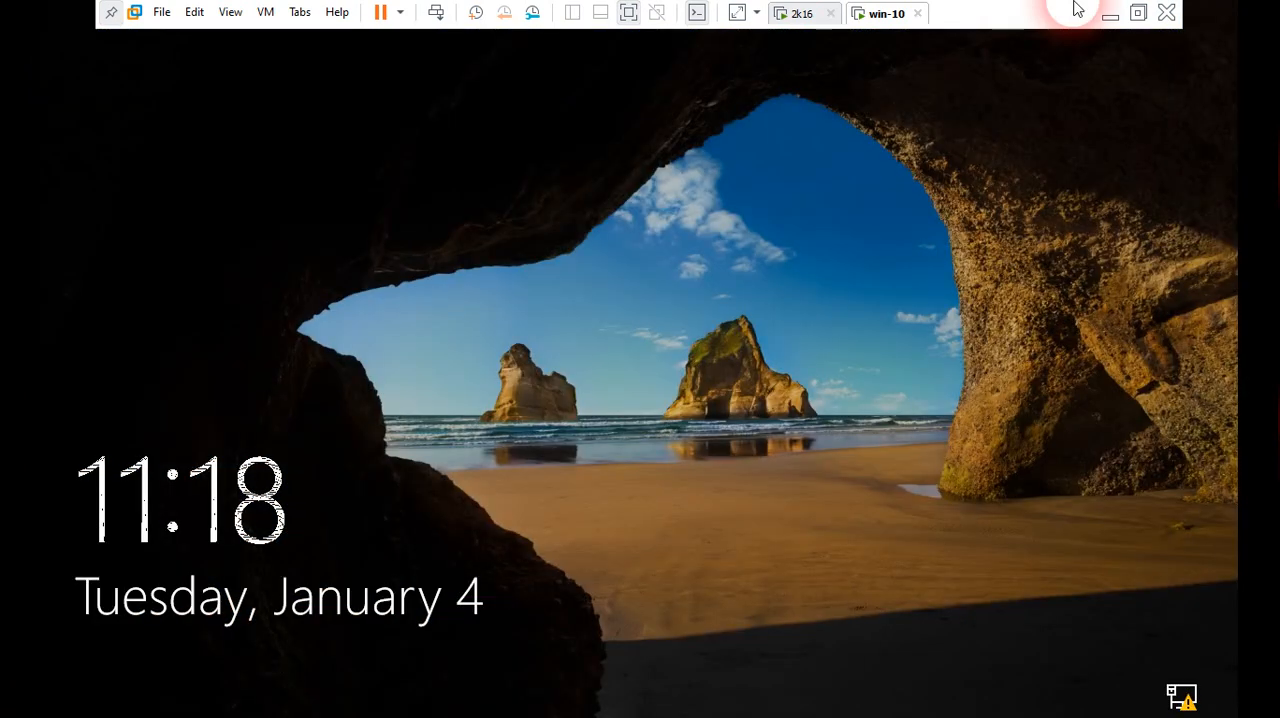
pyautogui.click(500, 403)
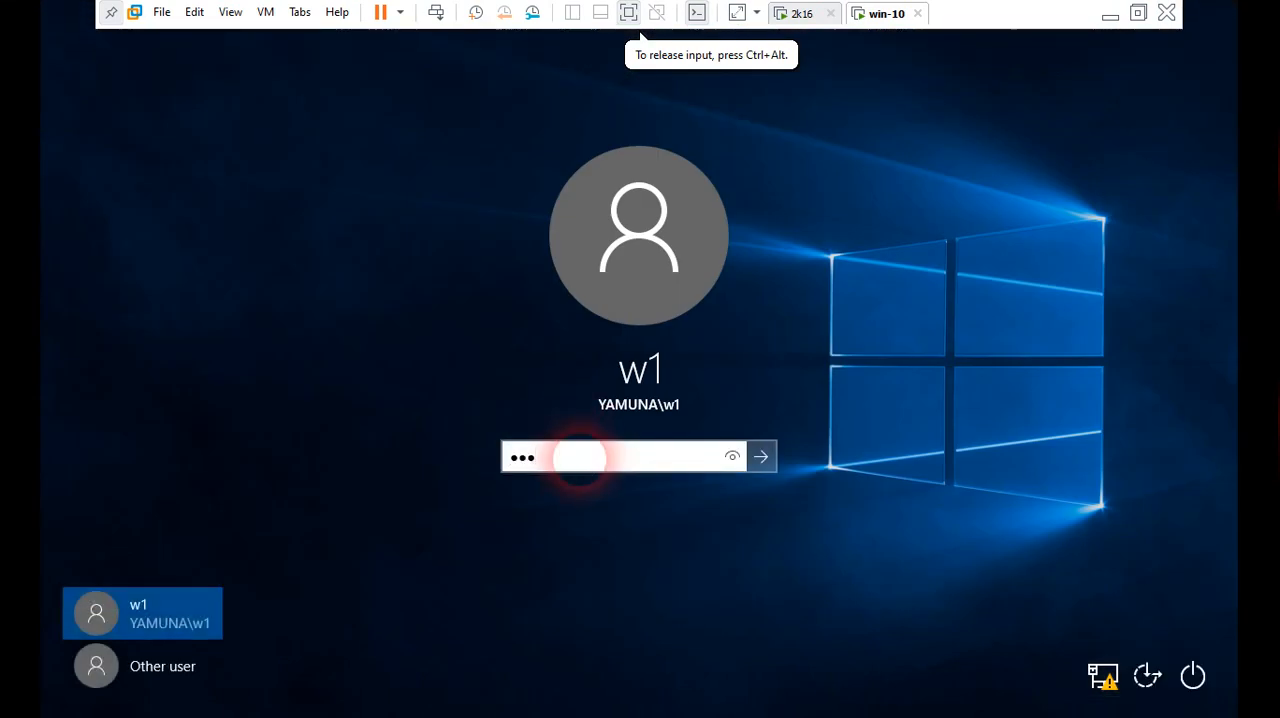
pyautogui.press('Return')
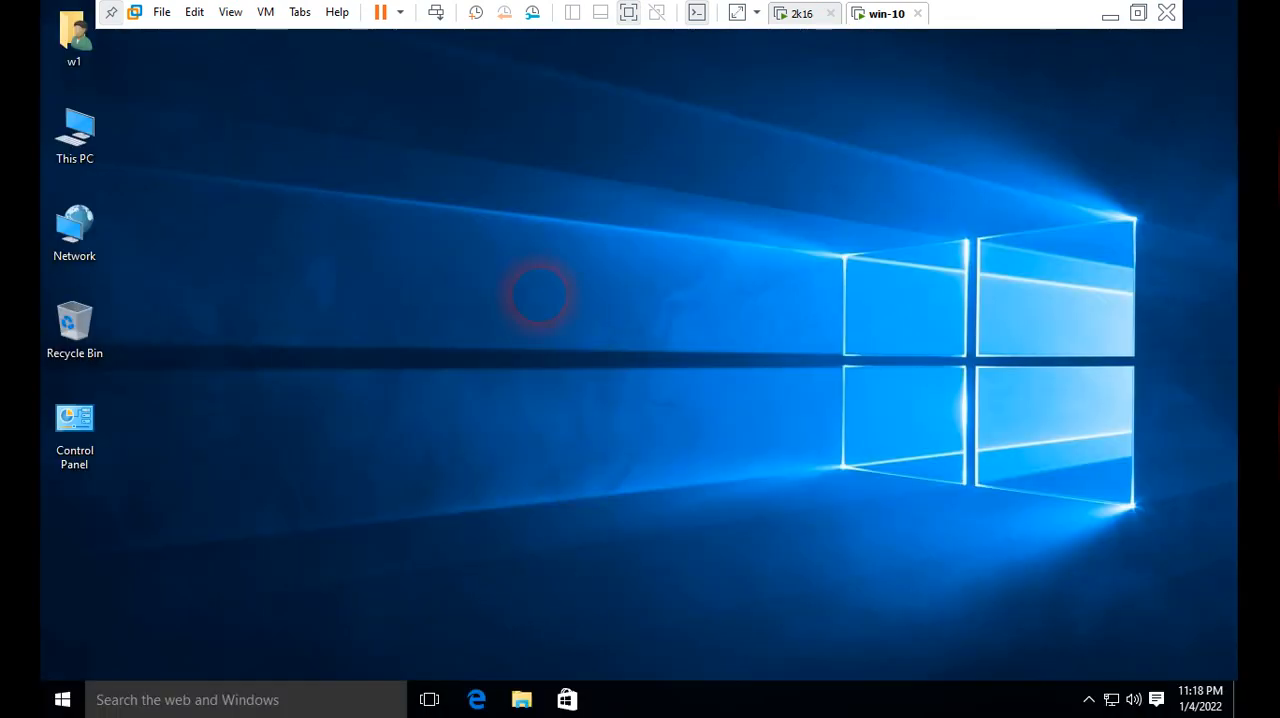
# Step: Refresh the win-10 desktop, open This PC to check whether the drives are hidden, and minimize the window
pyautogui.rightClick(530, 266)
pyautogui.click(580, 320)
pyautogui.rightClick(530, 238)
pyautogui.click(580, 294)
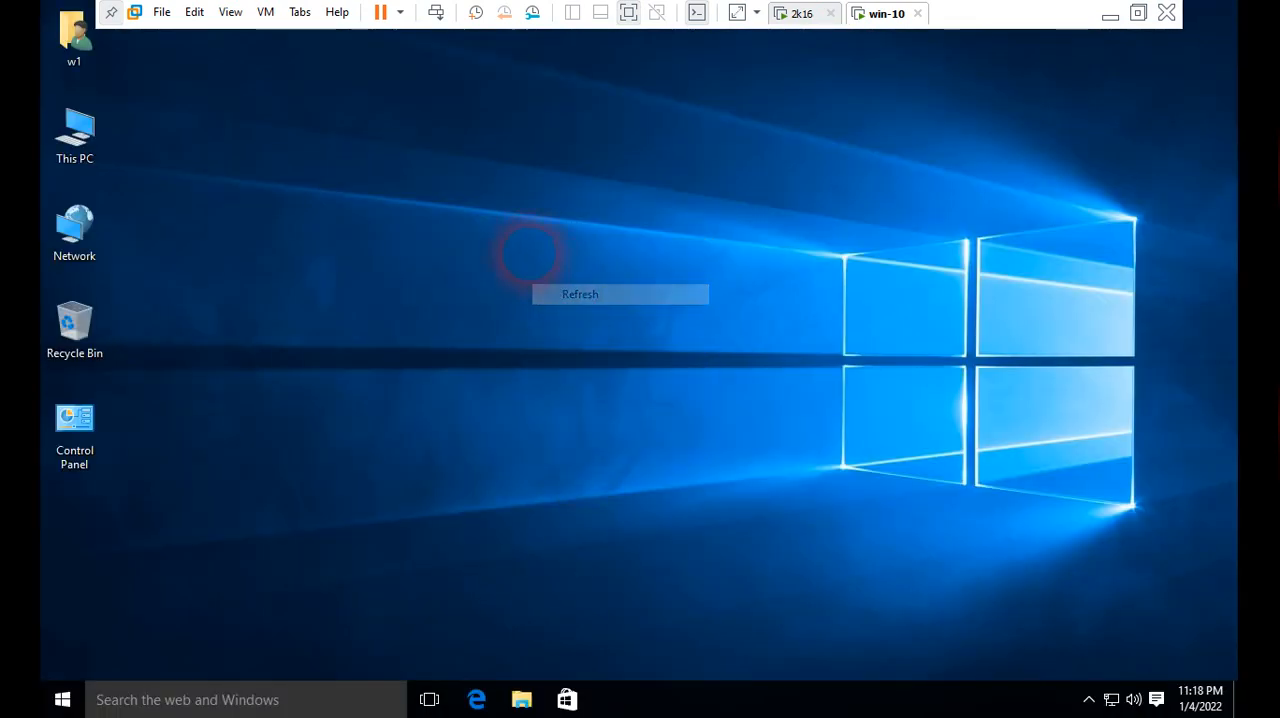
pyautogui.rightClick(530, 253)
pyautogui.click(552, 306)
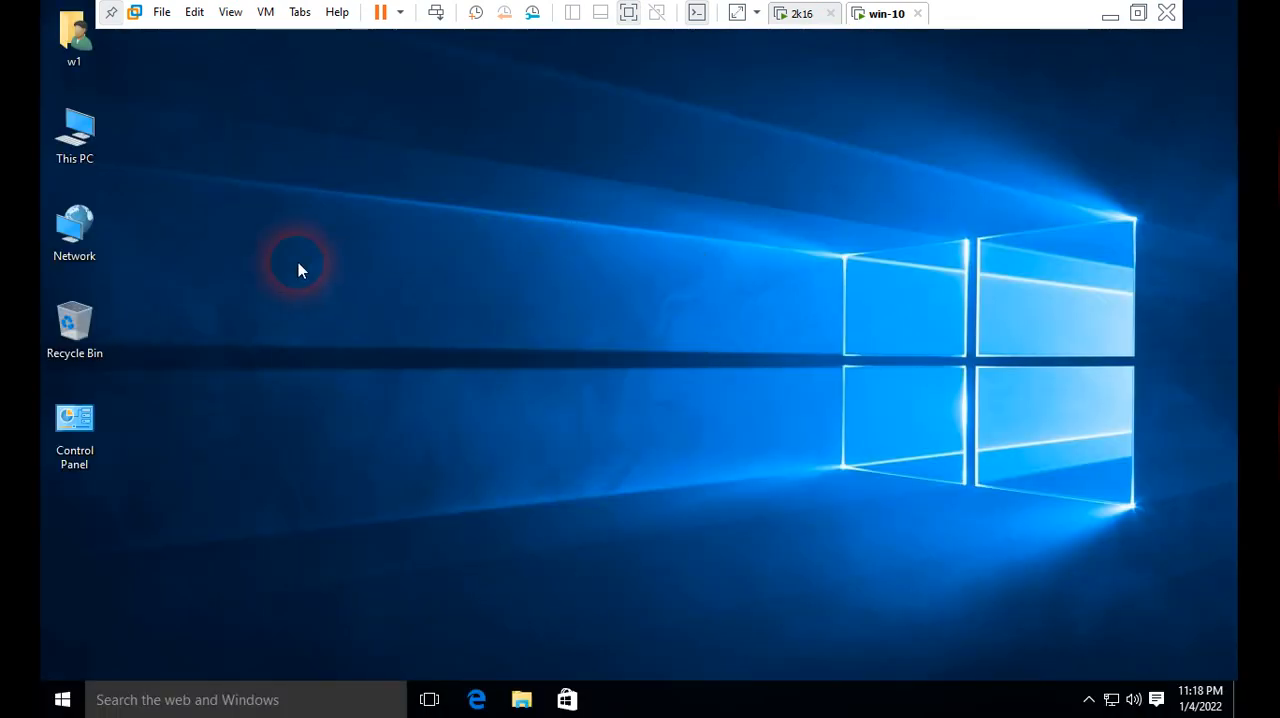
pyautogui.doubleClick(85, 157)
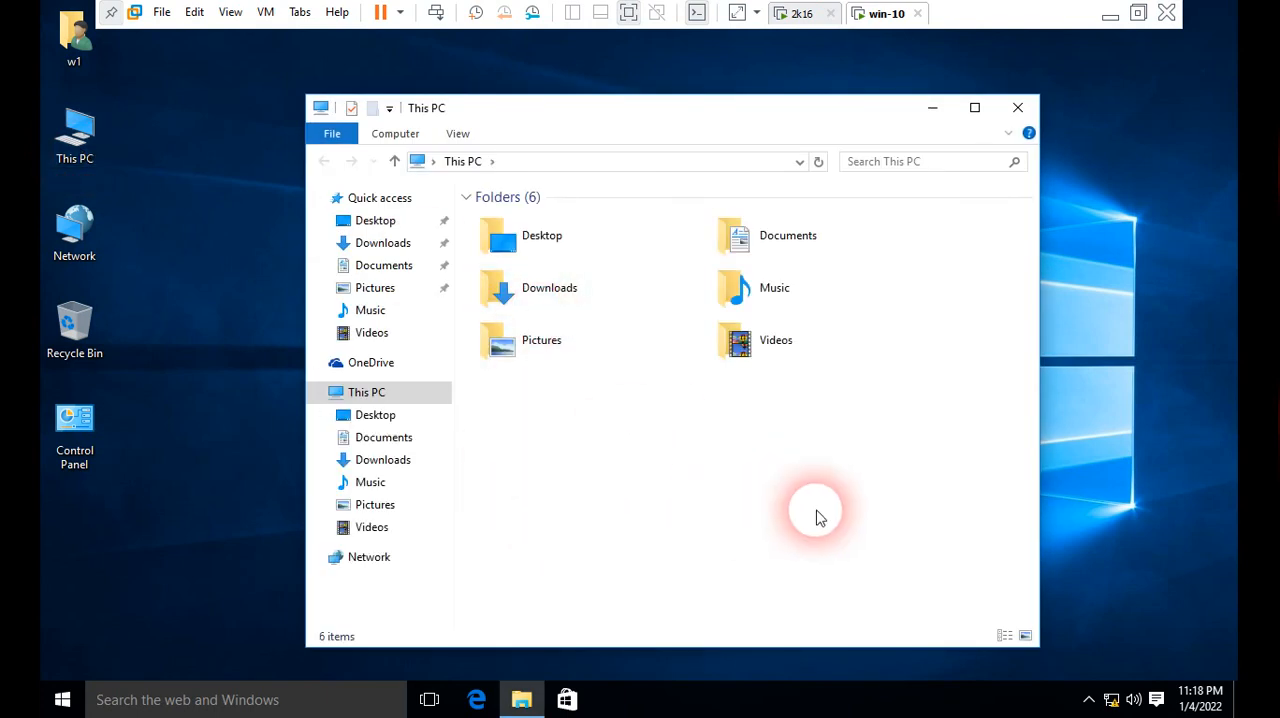
pyautogui.click(355, 394)
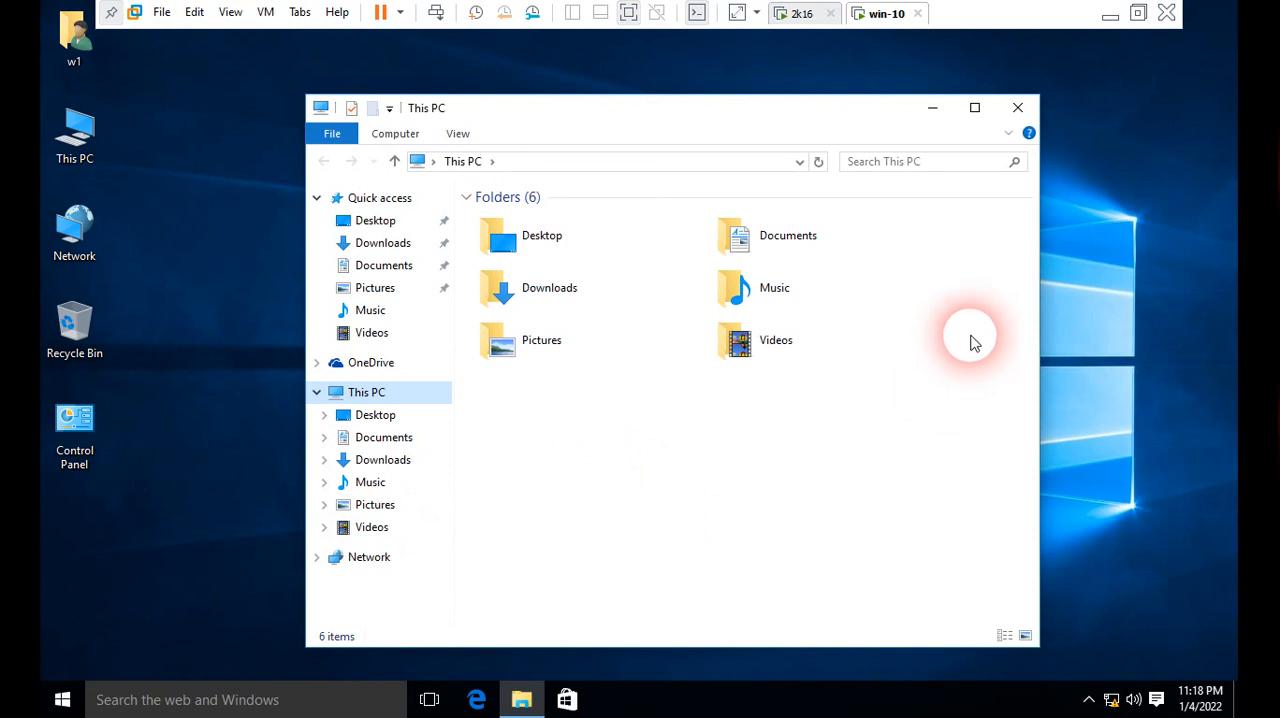
pyautogui.click(932, 107)
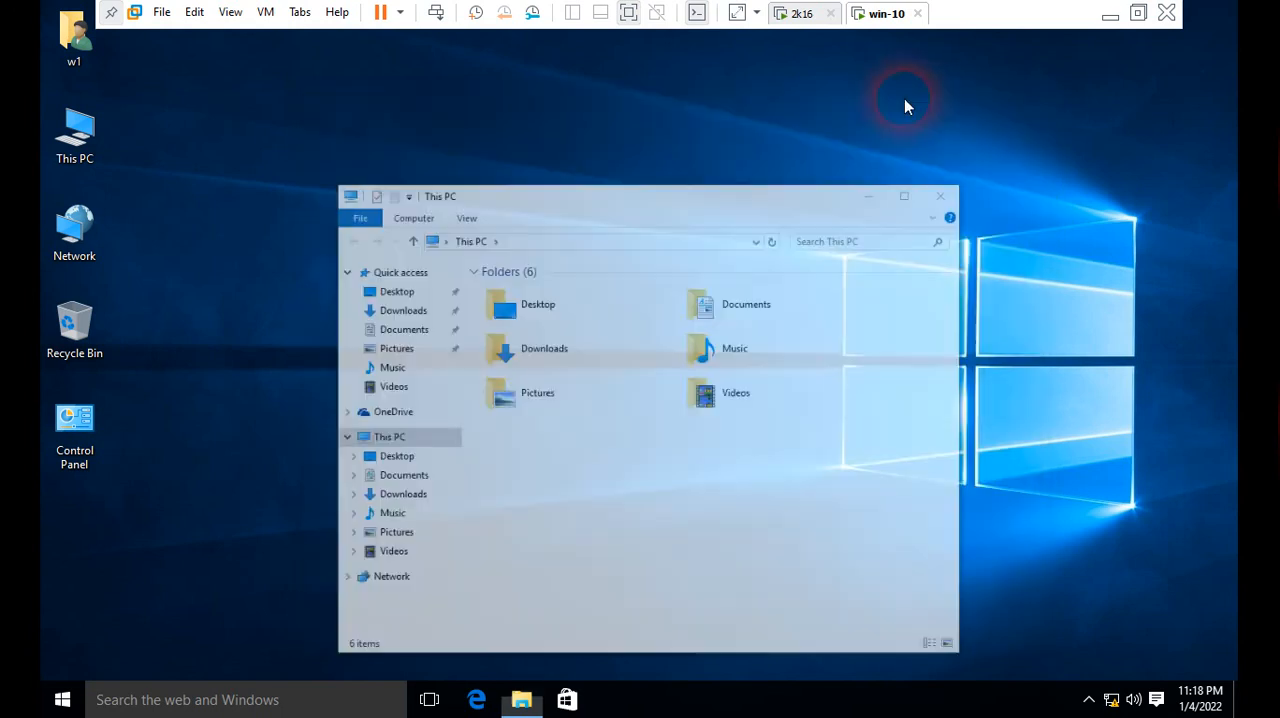
# Step: Return to the 2k16 server and check the Block Inheritance option of the www organizational unit without changing it
pyautogui.click(810, 17)
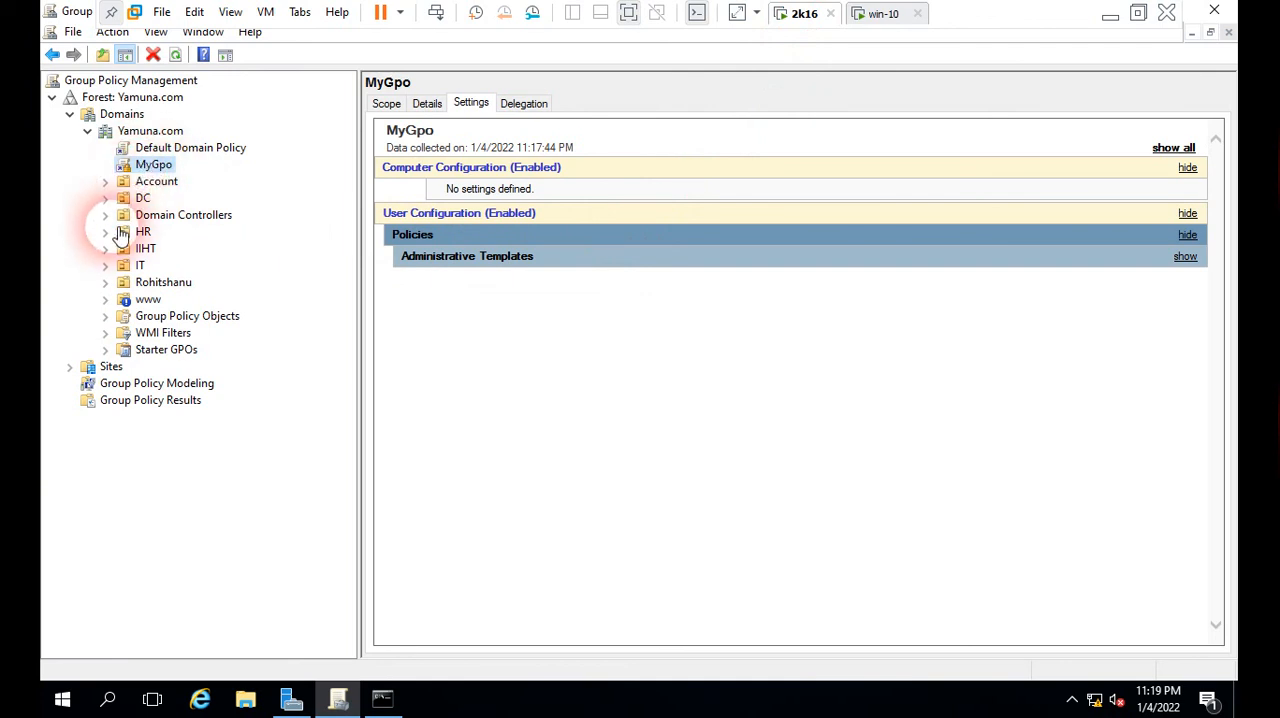
pyautogui.click(148, 303)
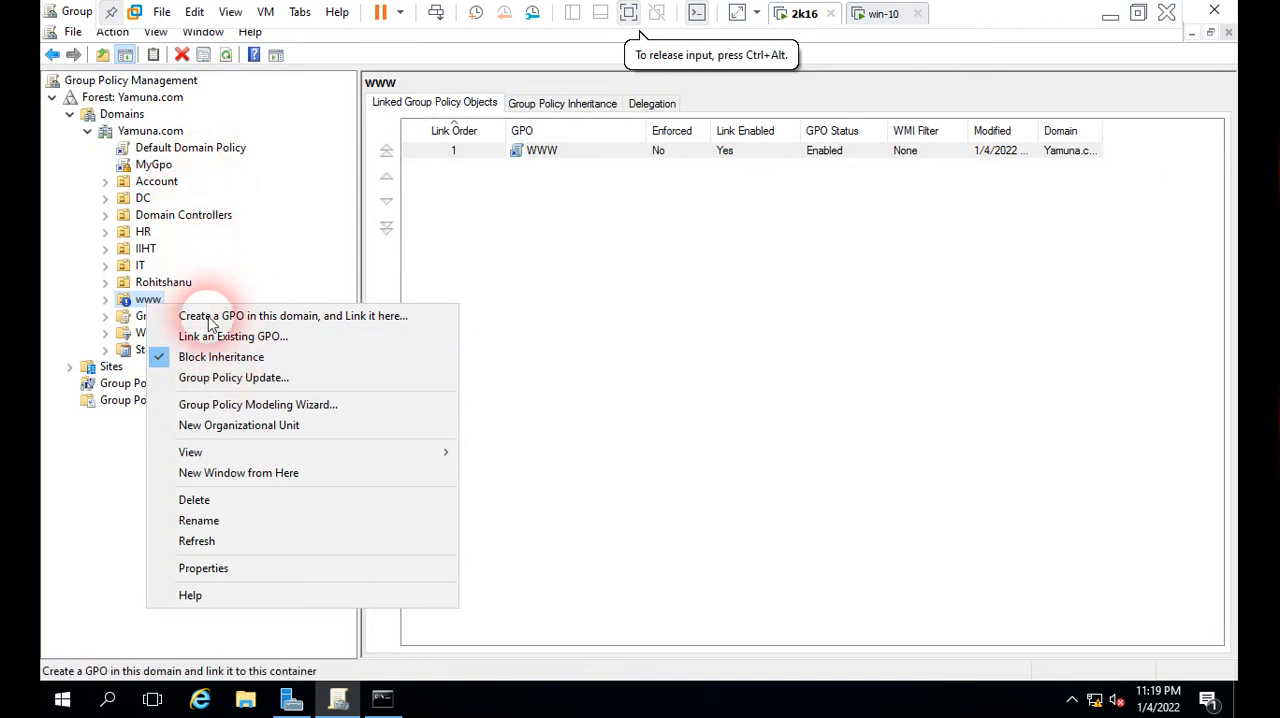
pyautogui.click(288, 262)
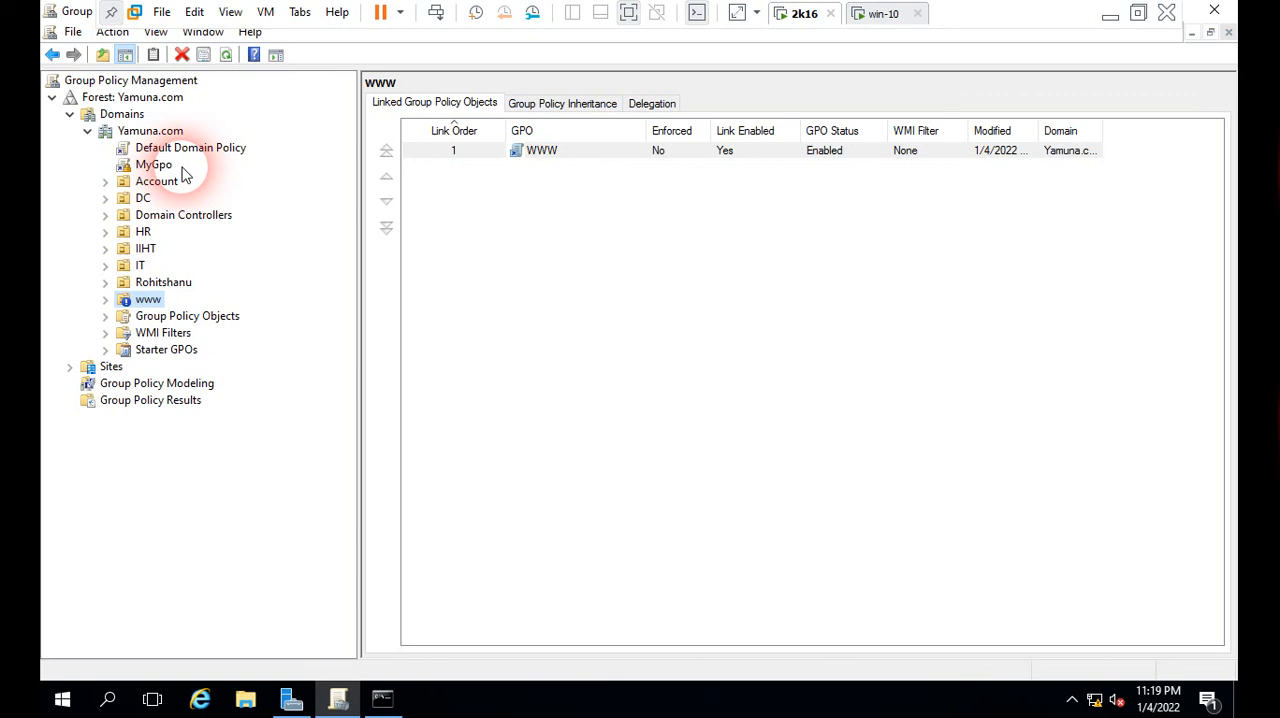
# Step: Exit the full-screen view of the virtual machine and switch to Google Chrome on the host
pyautogui.click(630, 13)
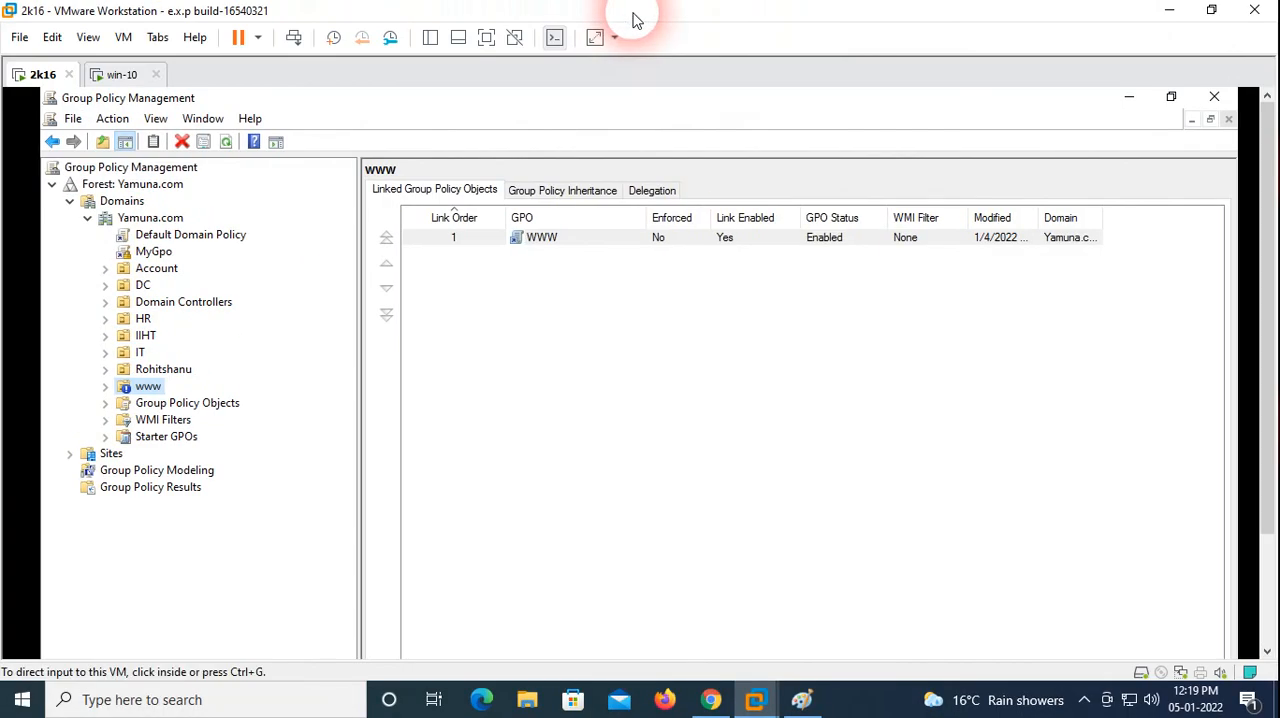
pyautogui.click(714, 700)
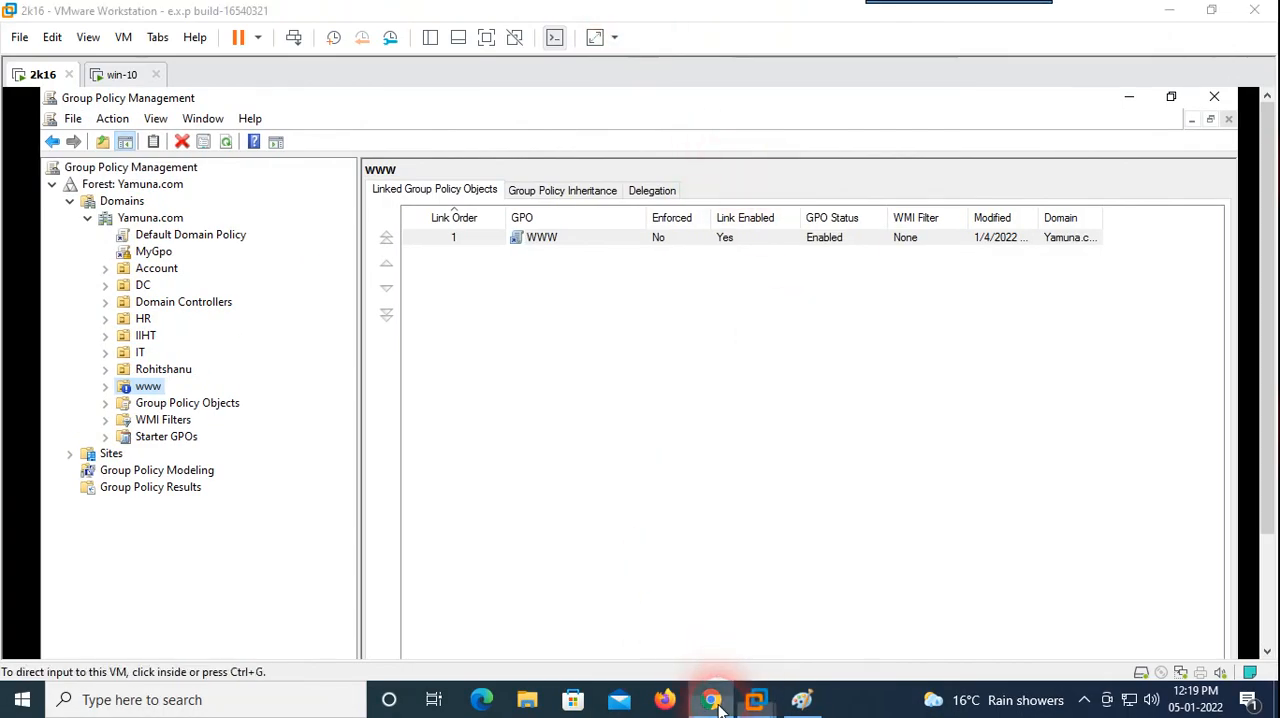